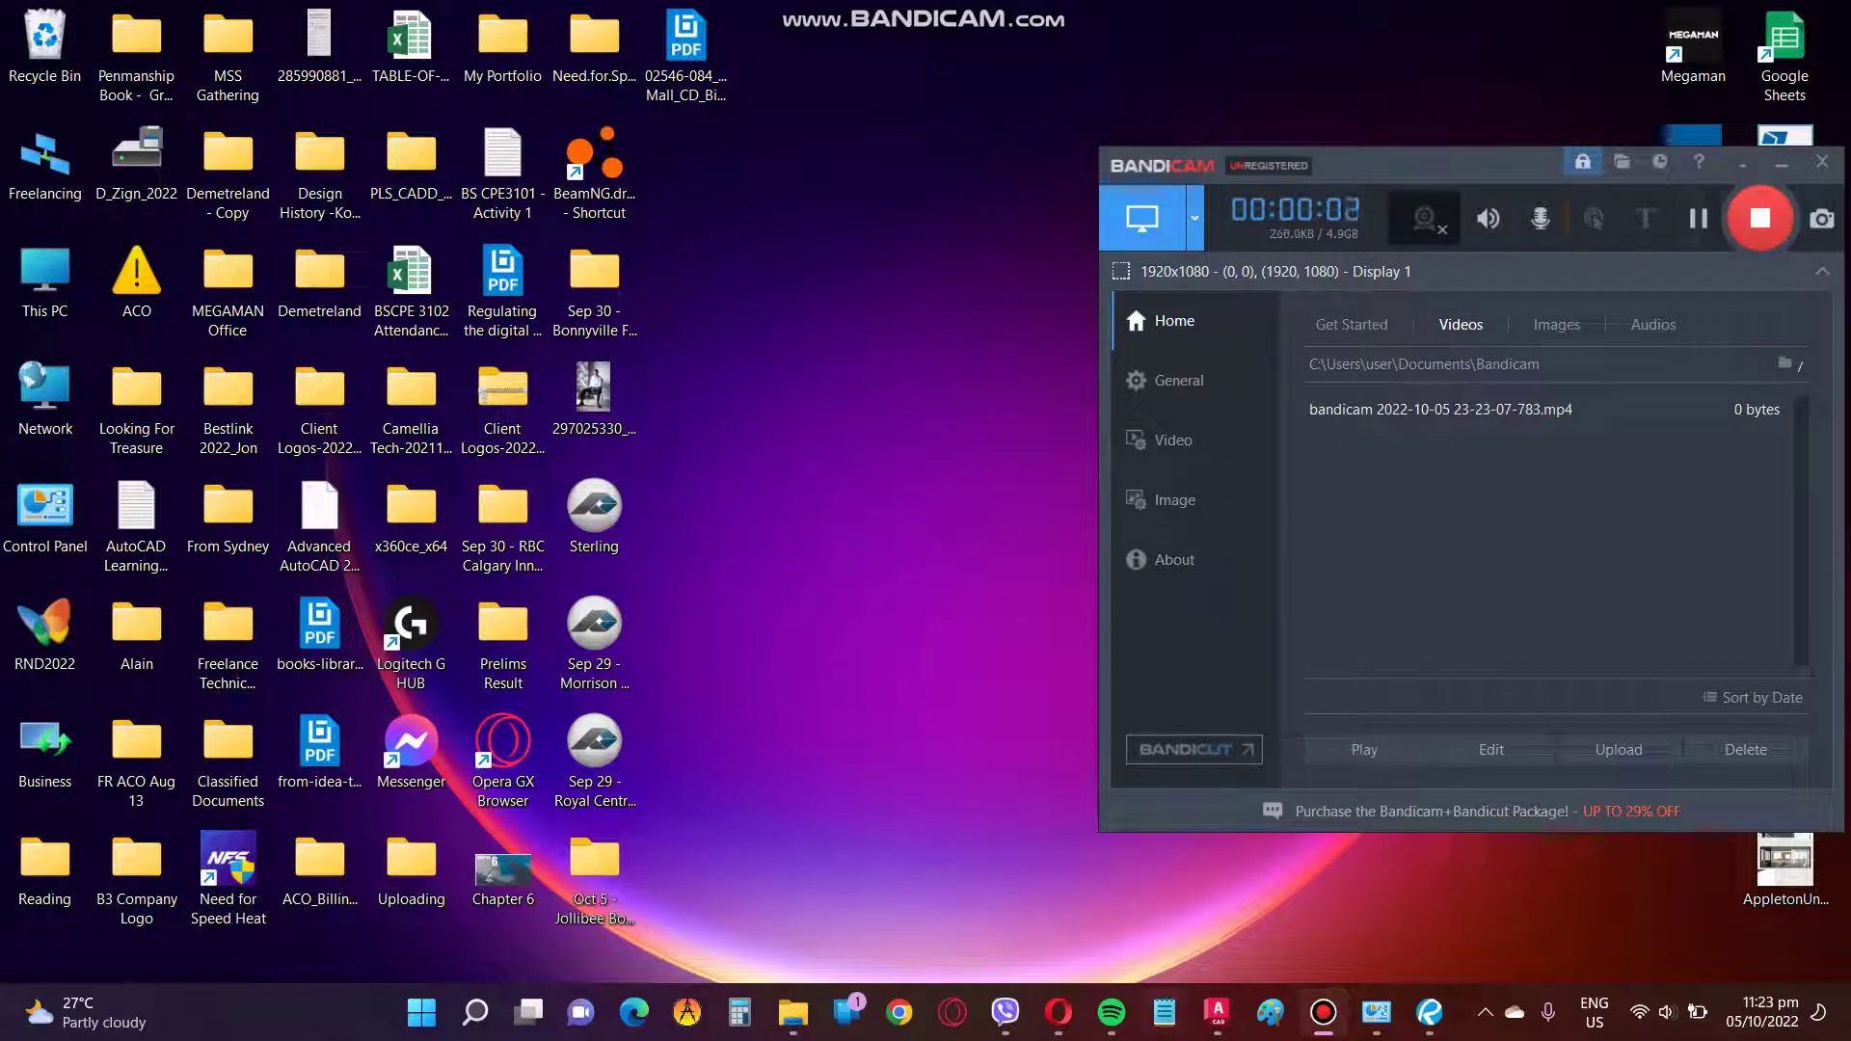
Bring the empty AutoCAD drawing forward and start entering PDFIMPORT at the command line.
key("alt+Tab")
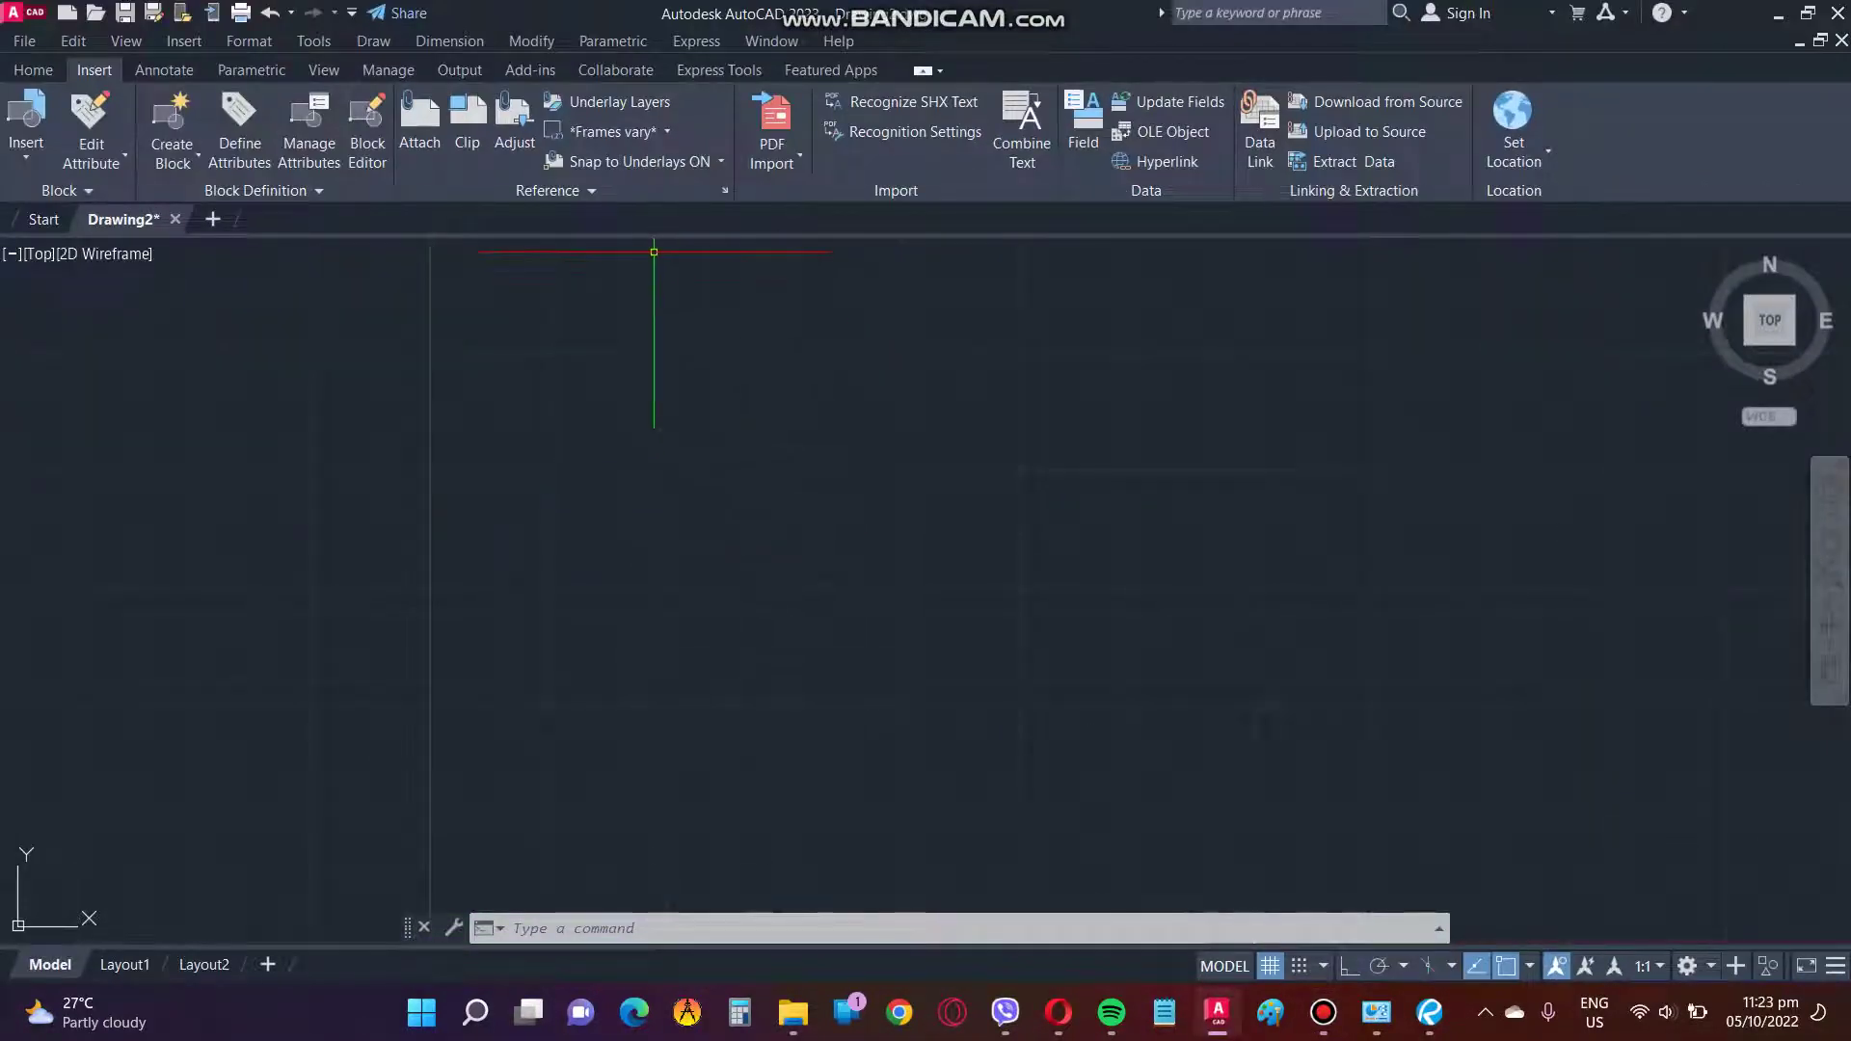
mouse_move(123, 218)
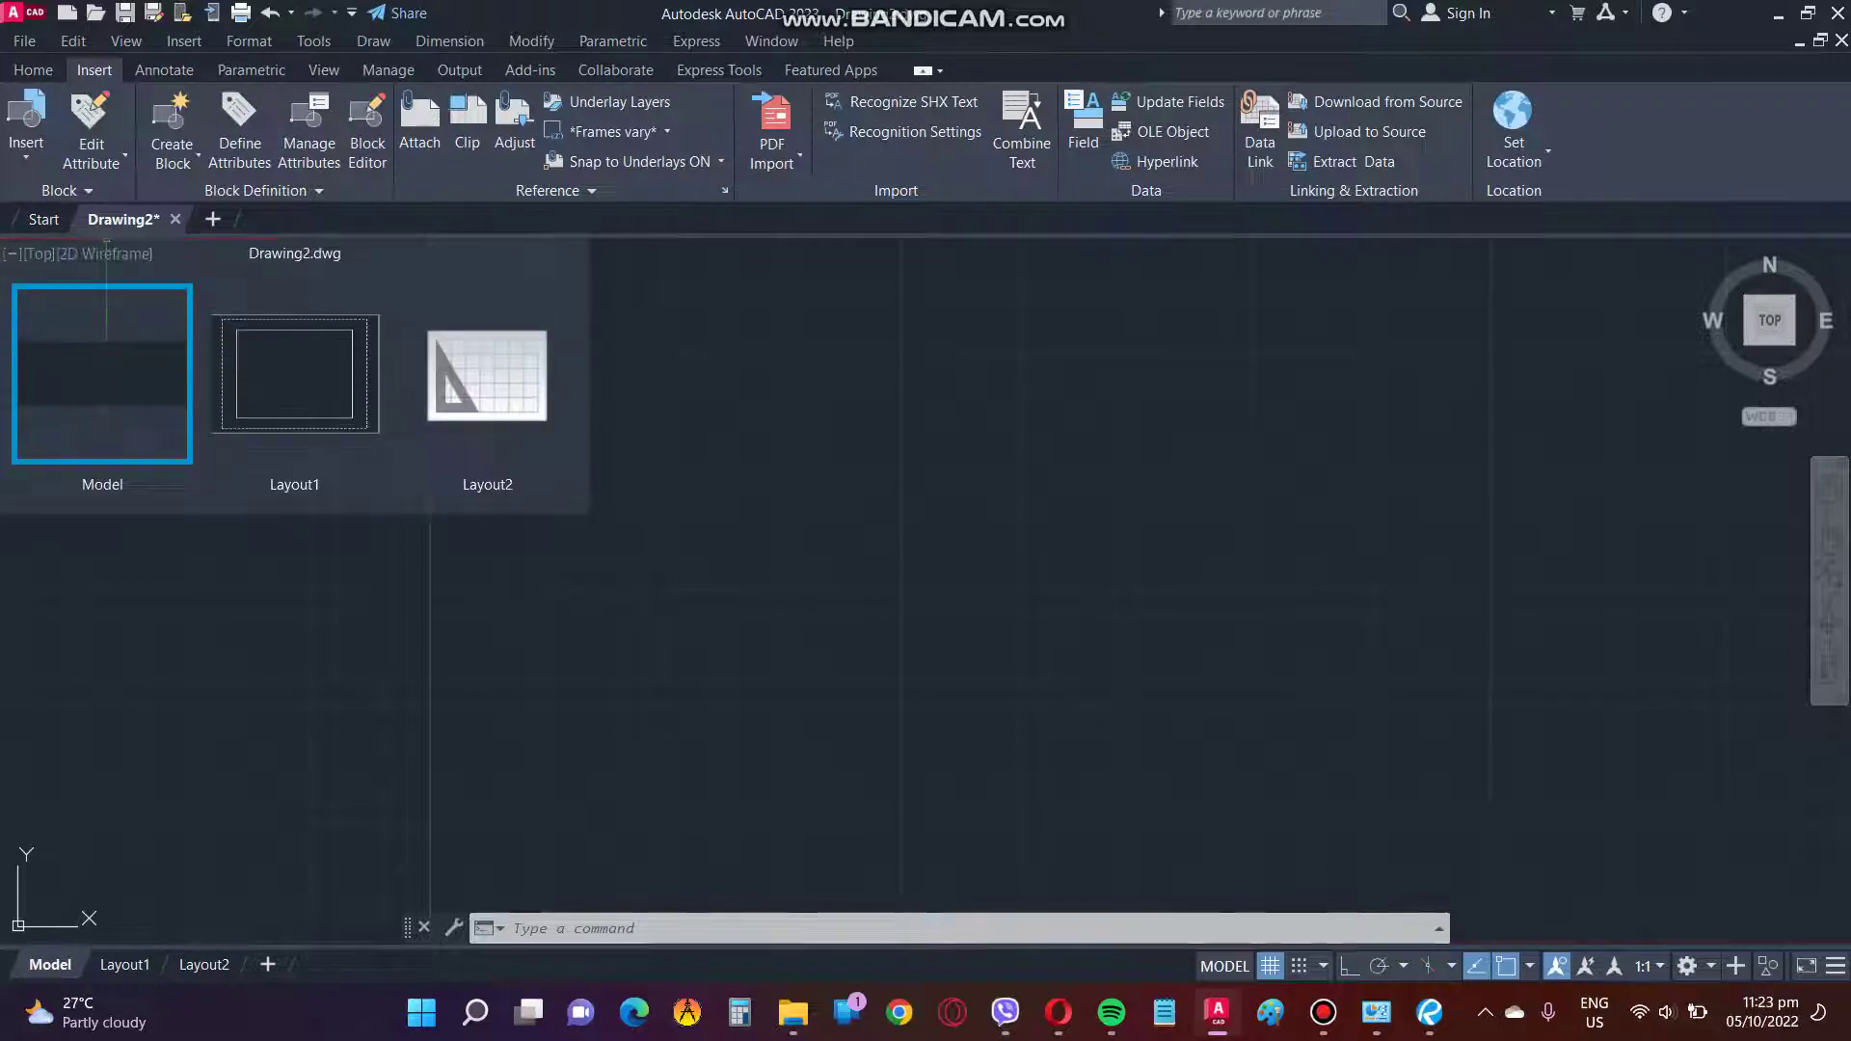
left_click(653, 927)
type("PDFIMPORT")
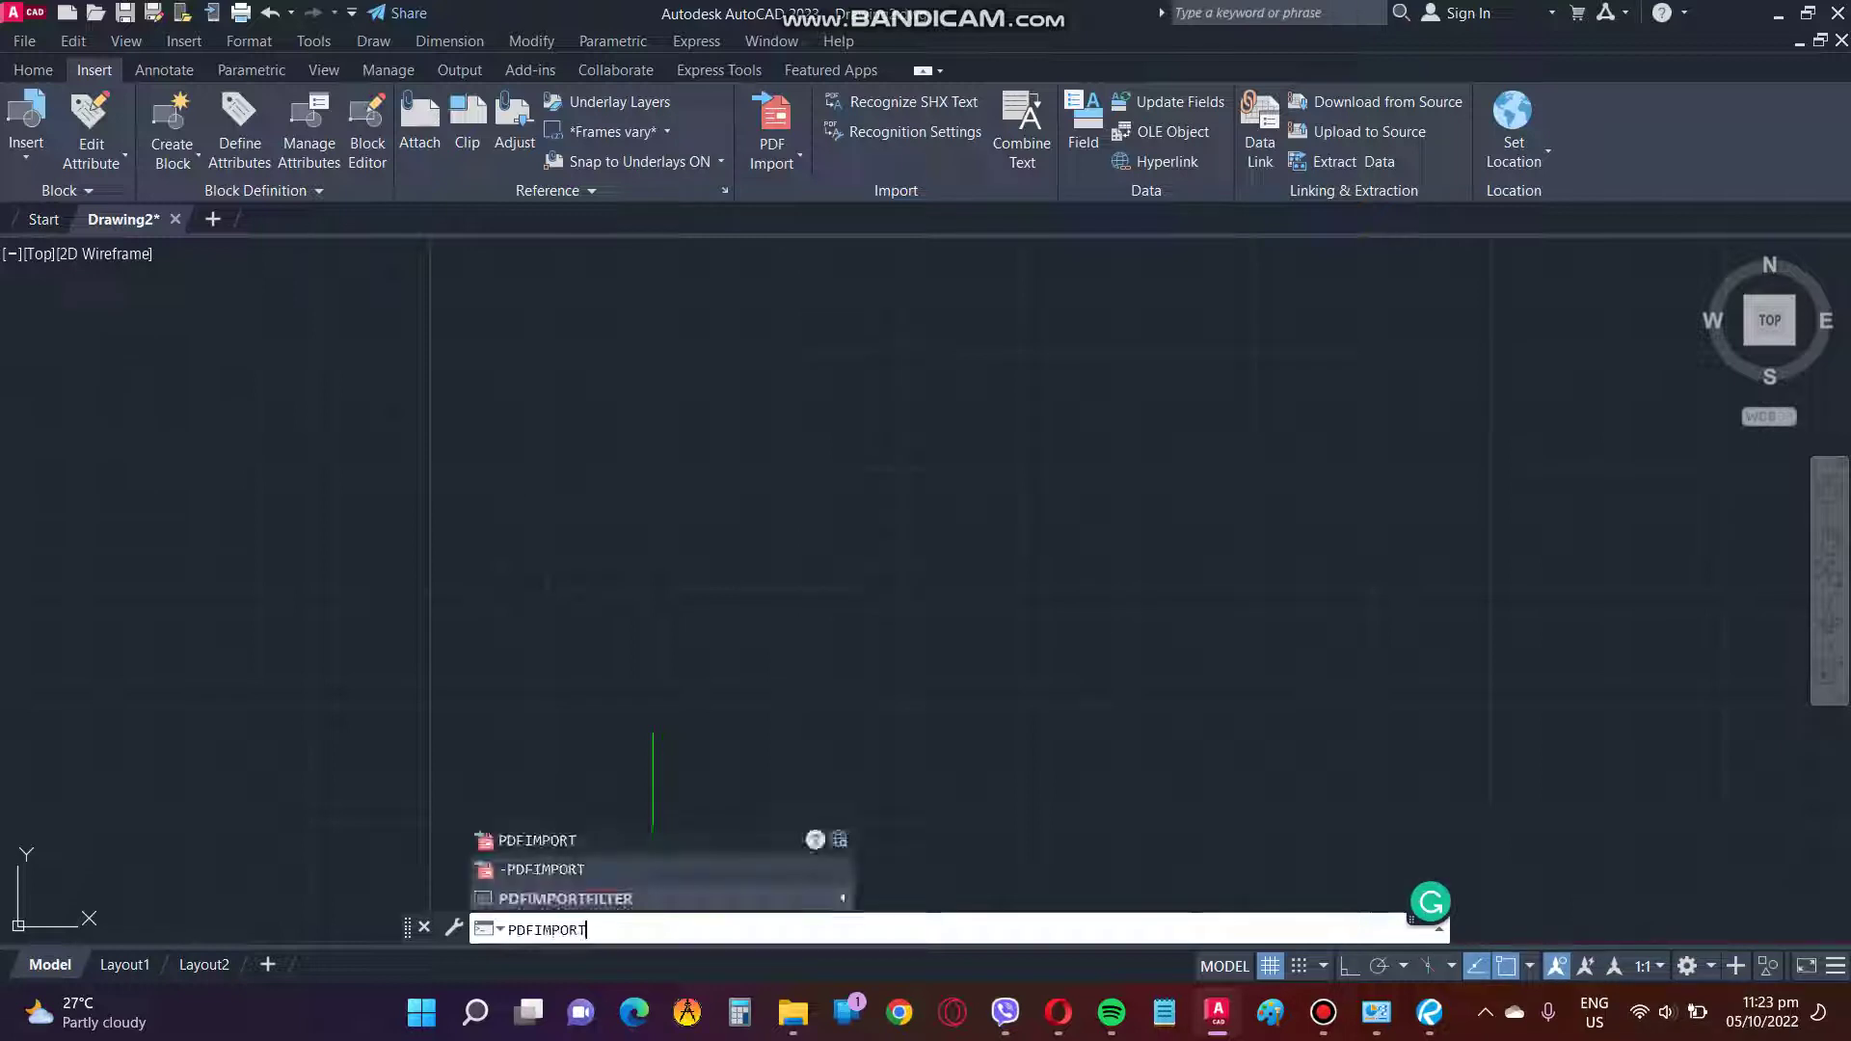
Choose the complete-set PDF from Desktop > Sep 30 - Bonnyville Friendship Centre > Building Permit Plans for import.
key("Return")
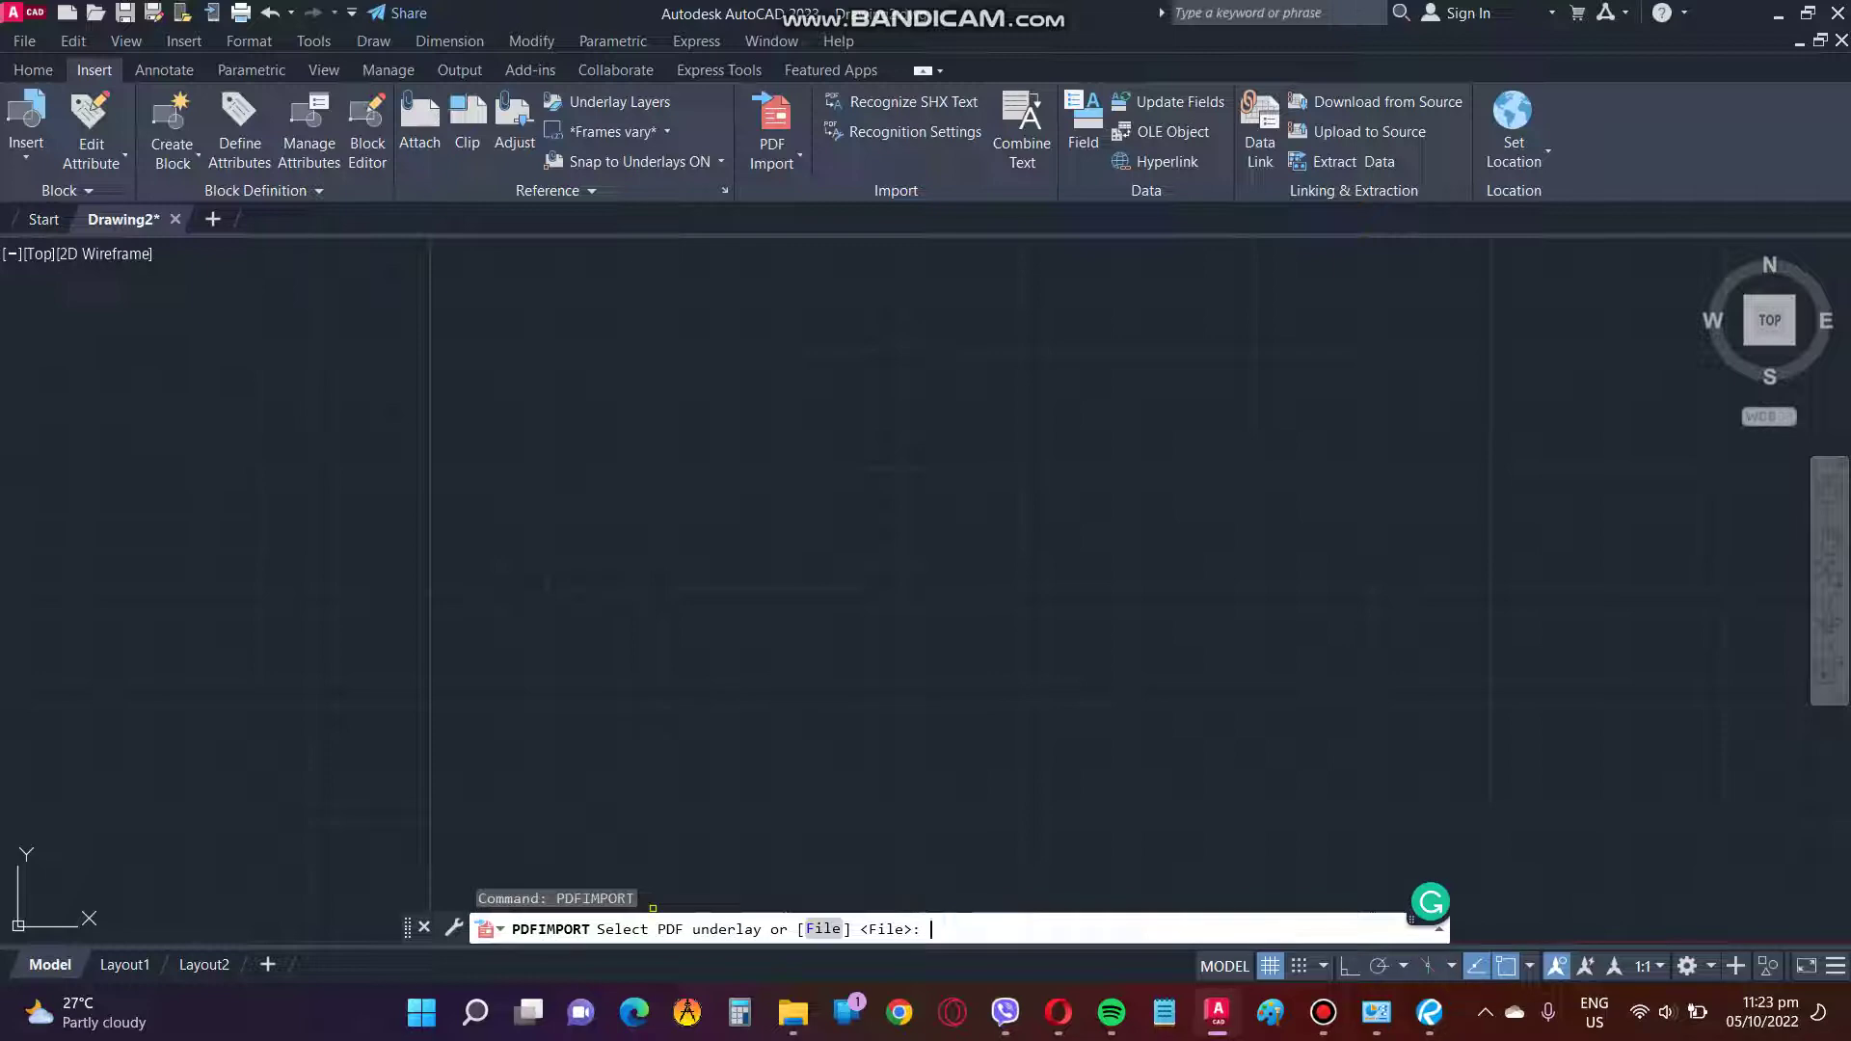
type("f")
key("Return")
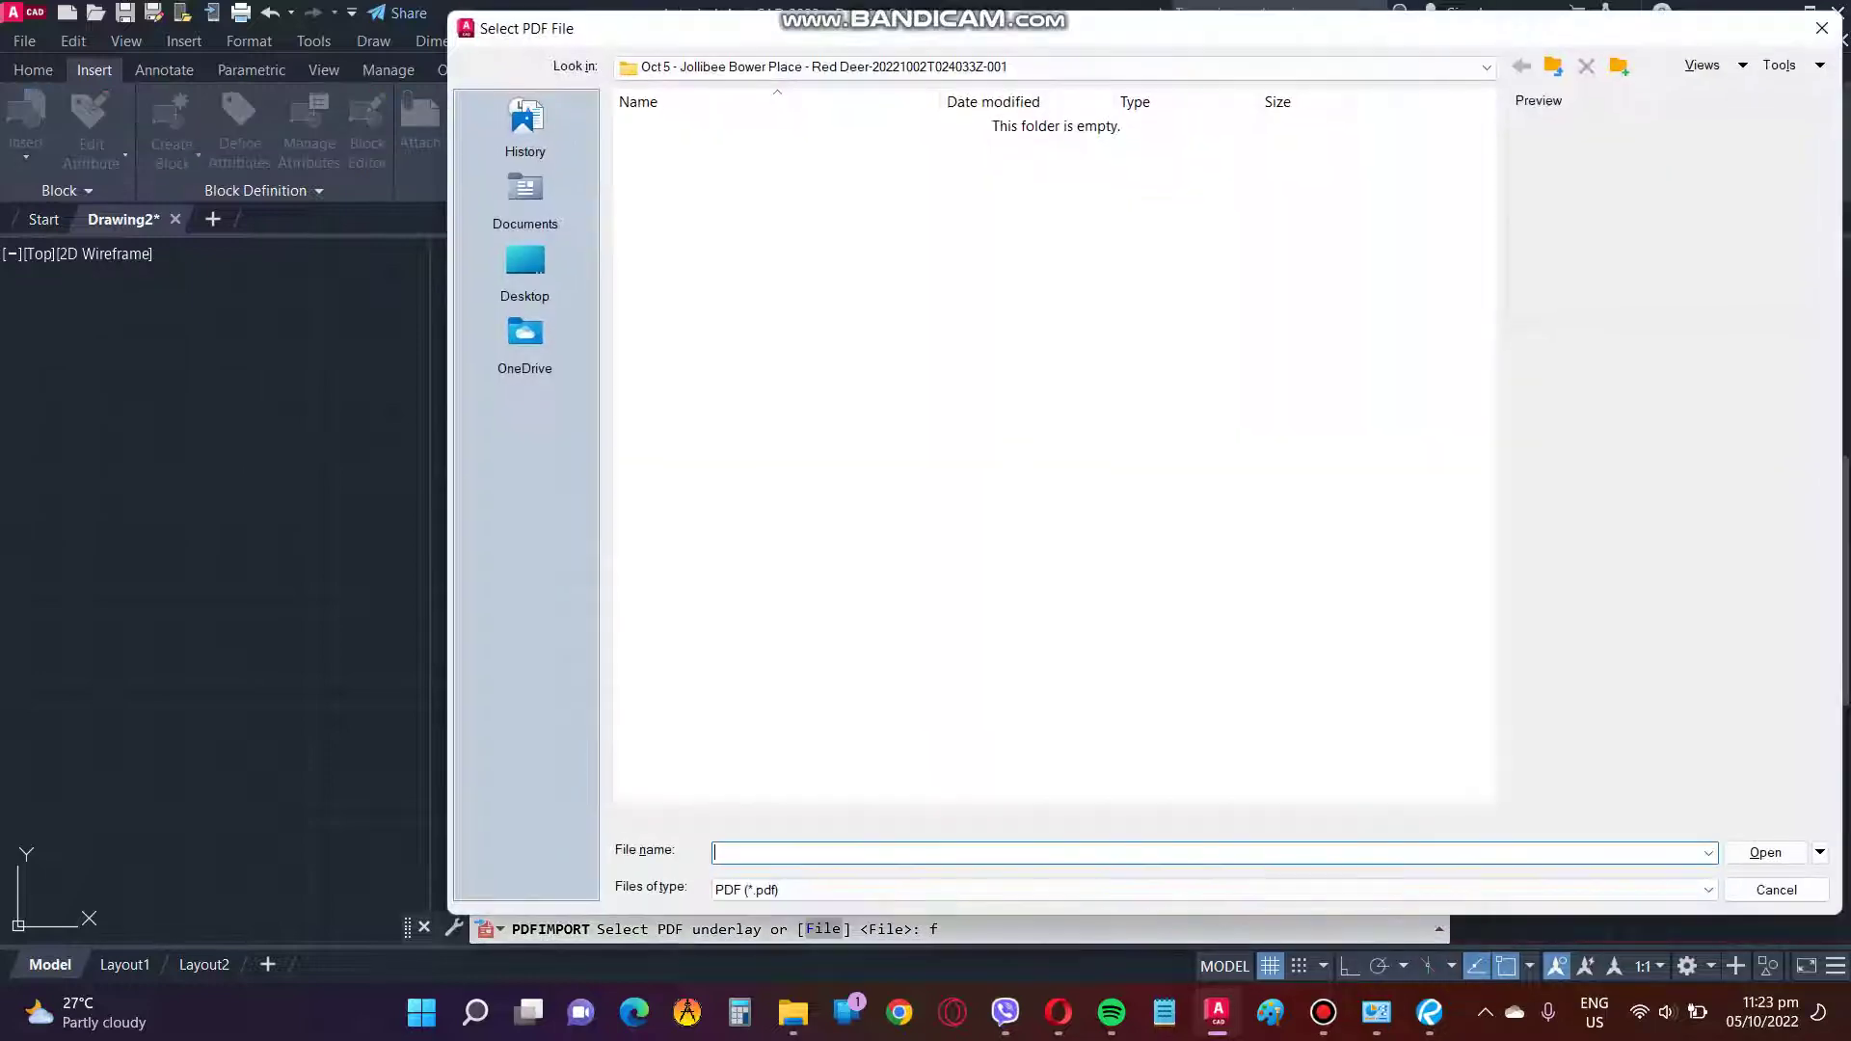
left_click(525, 265)
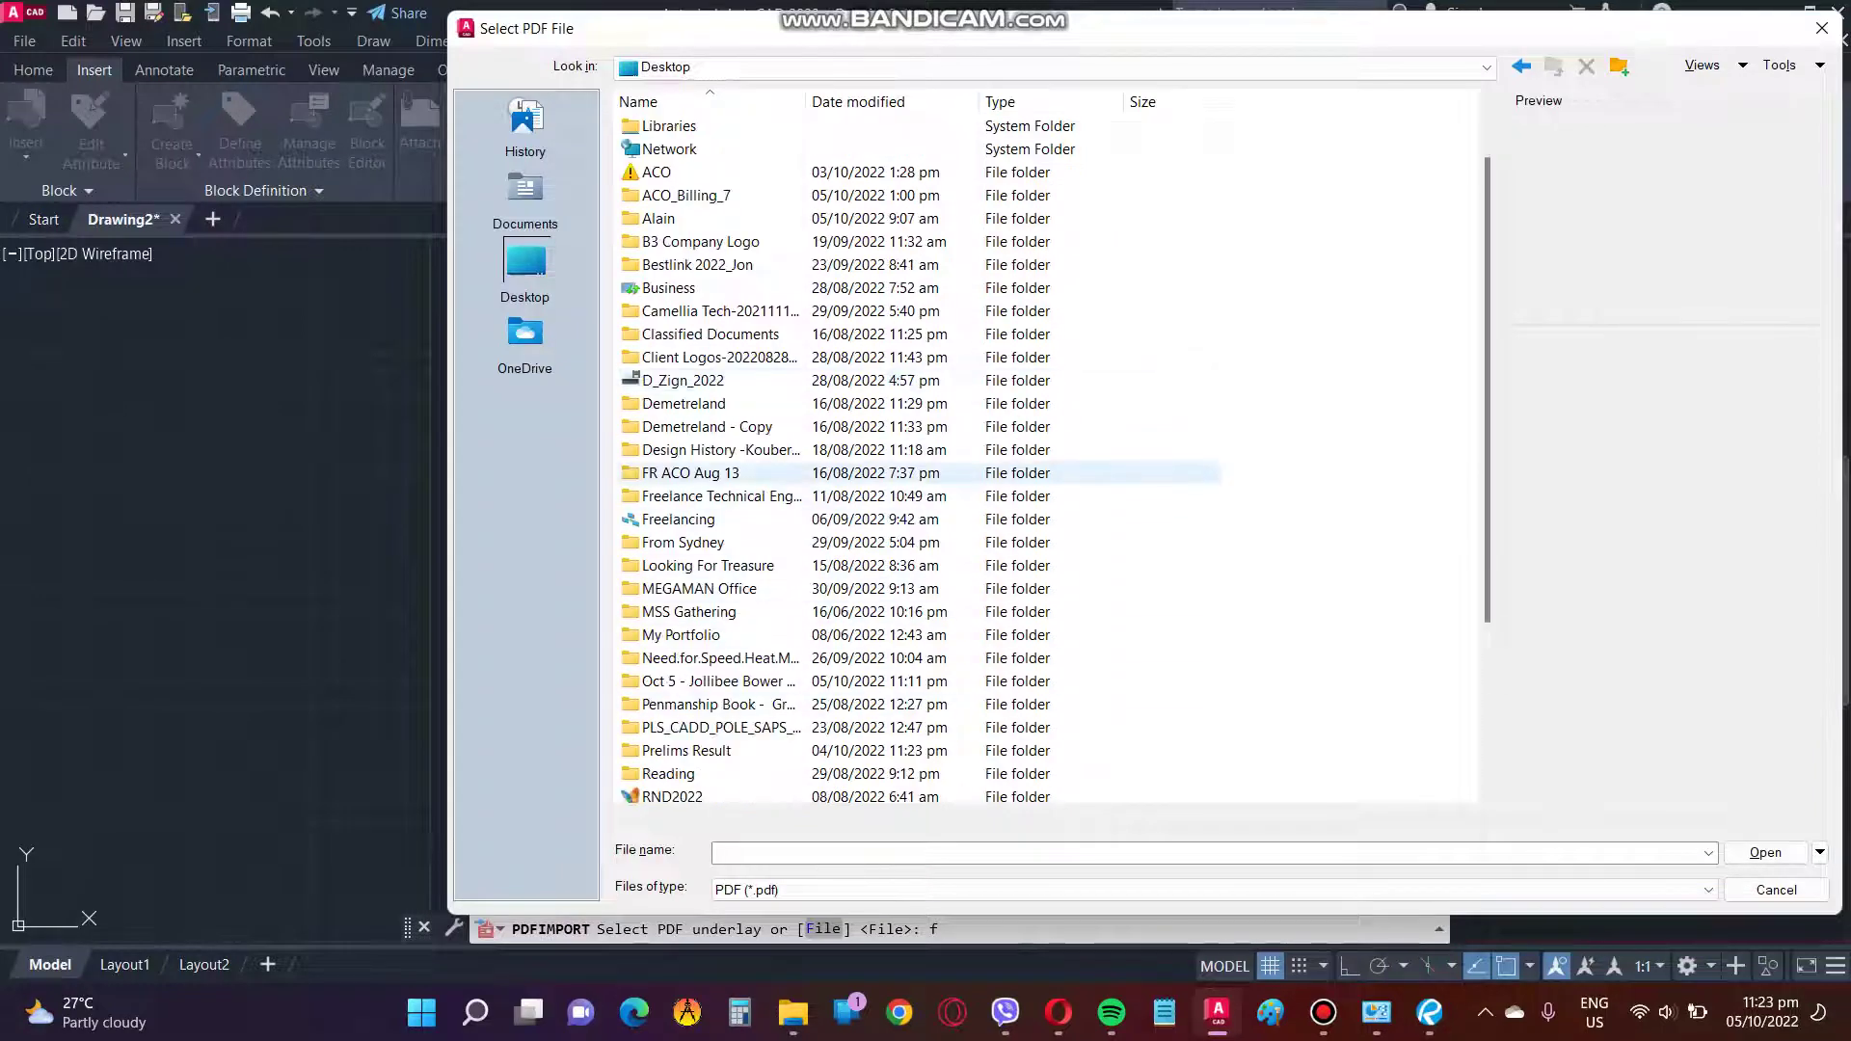
left_click(867, 703)
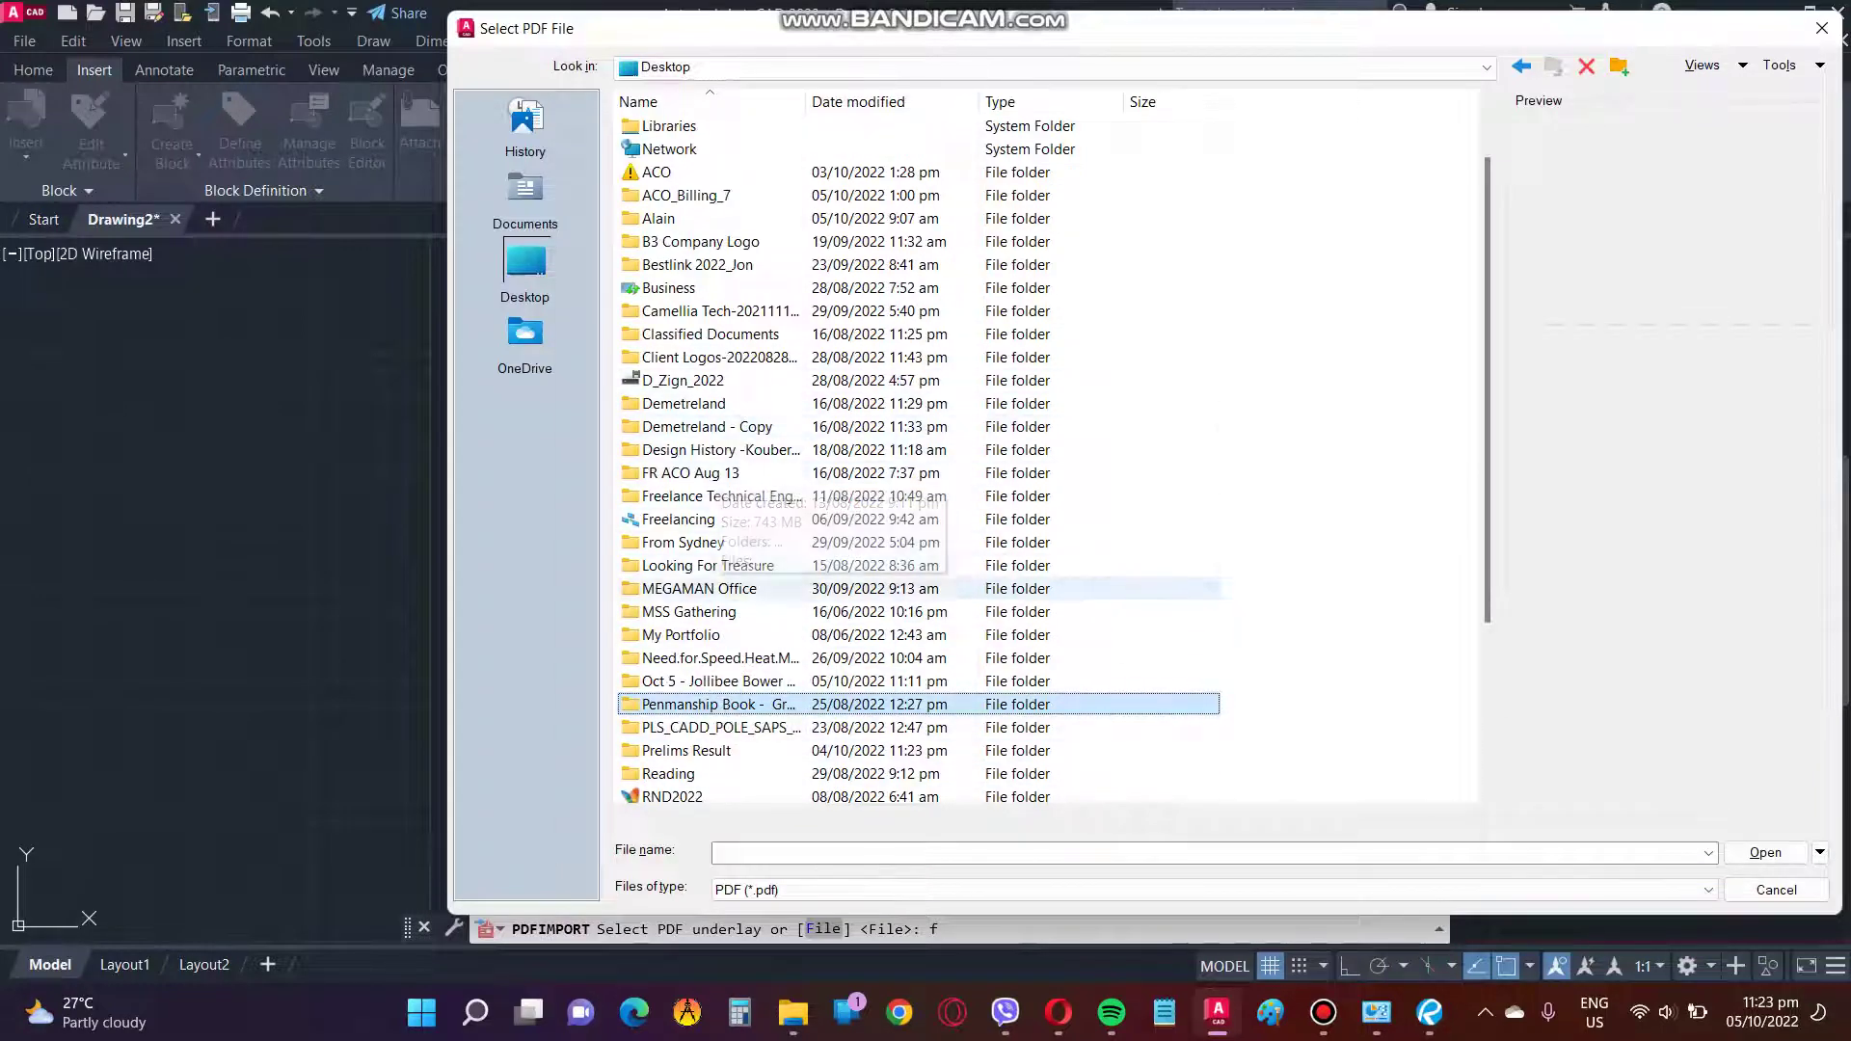
left_click(694, 635)
scroll(713, 646, "down", 4)
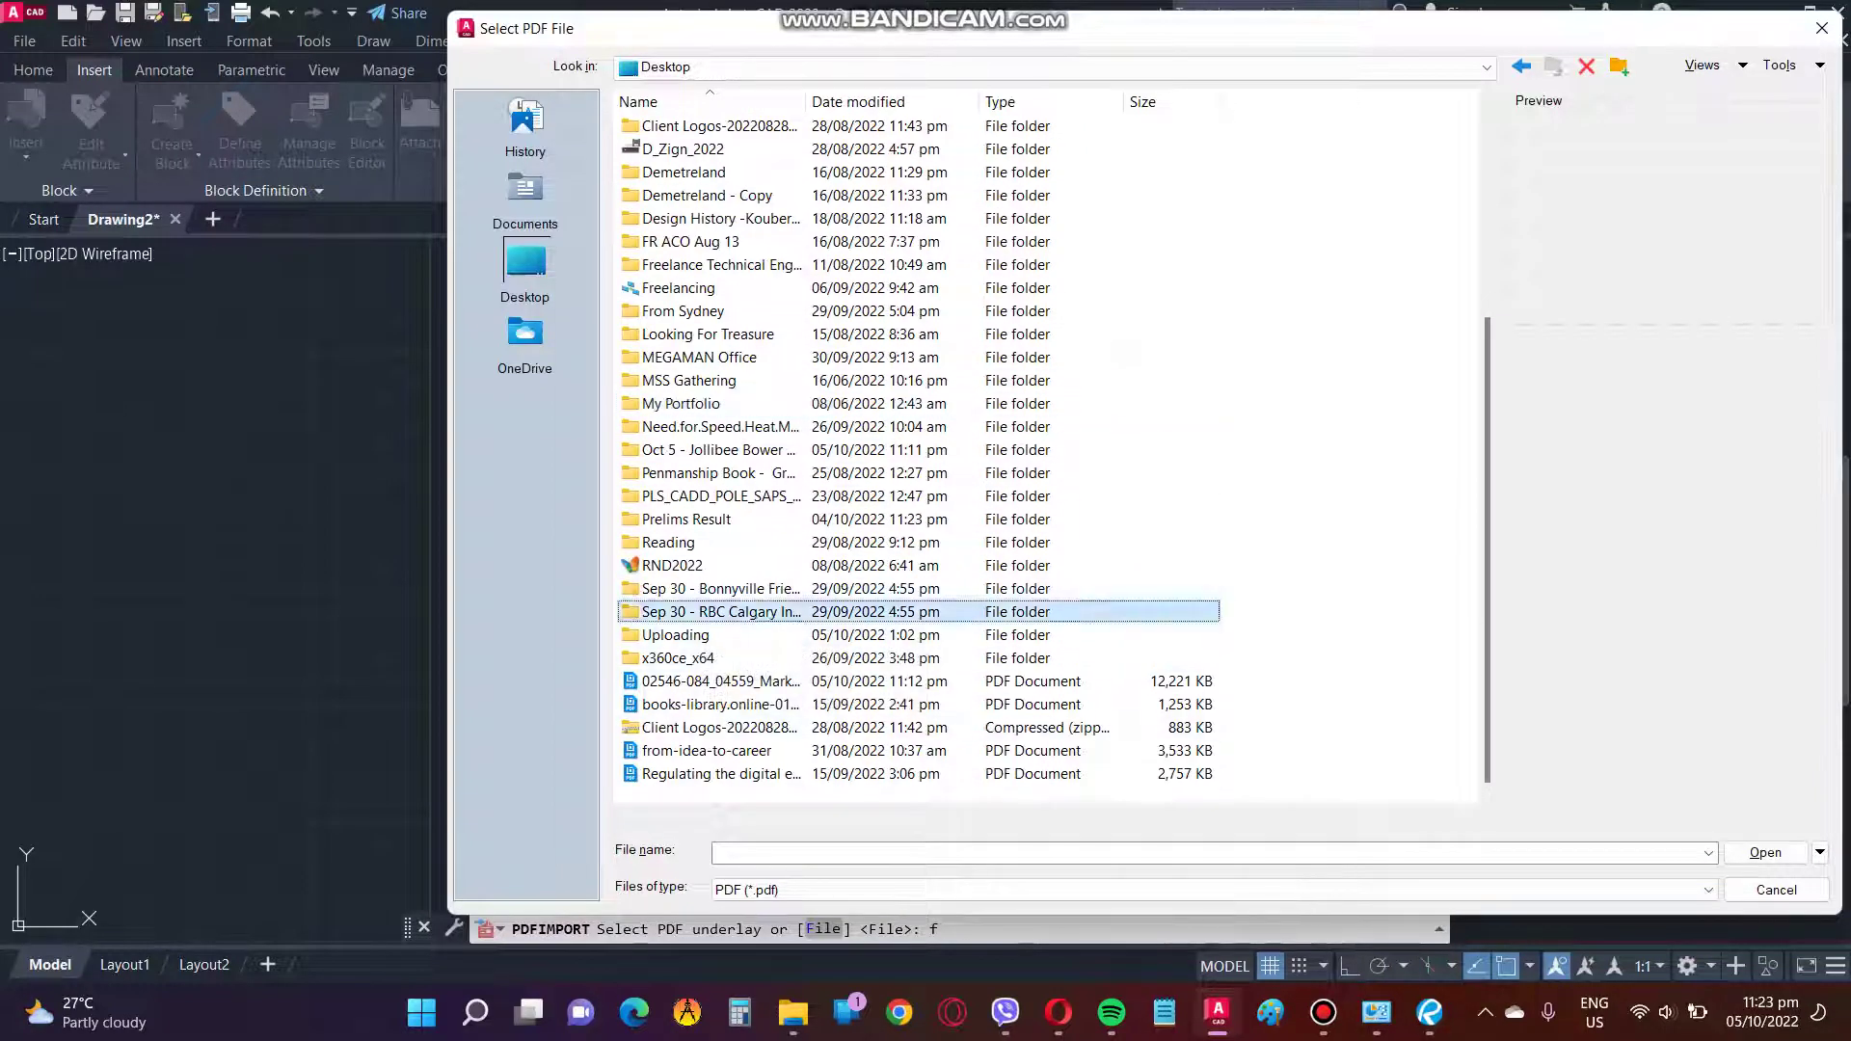
double_click(675, 588)
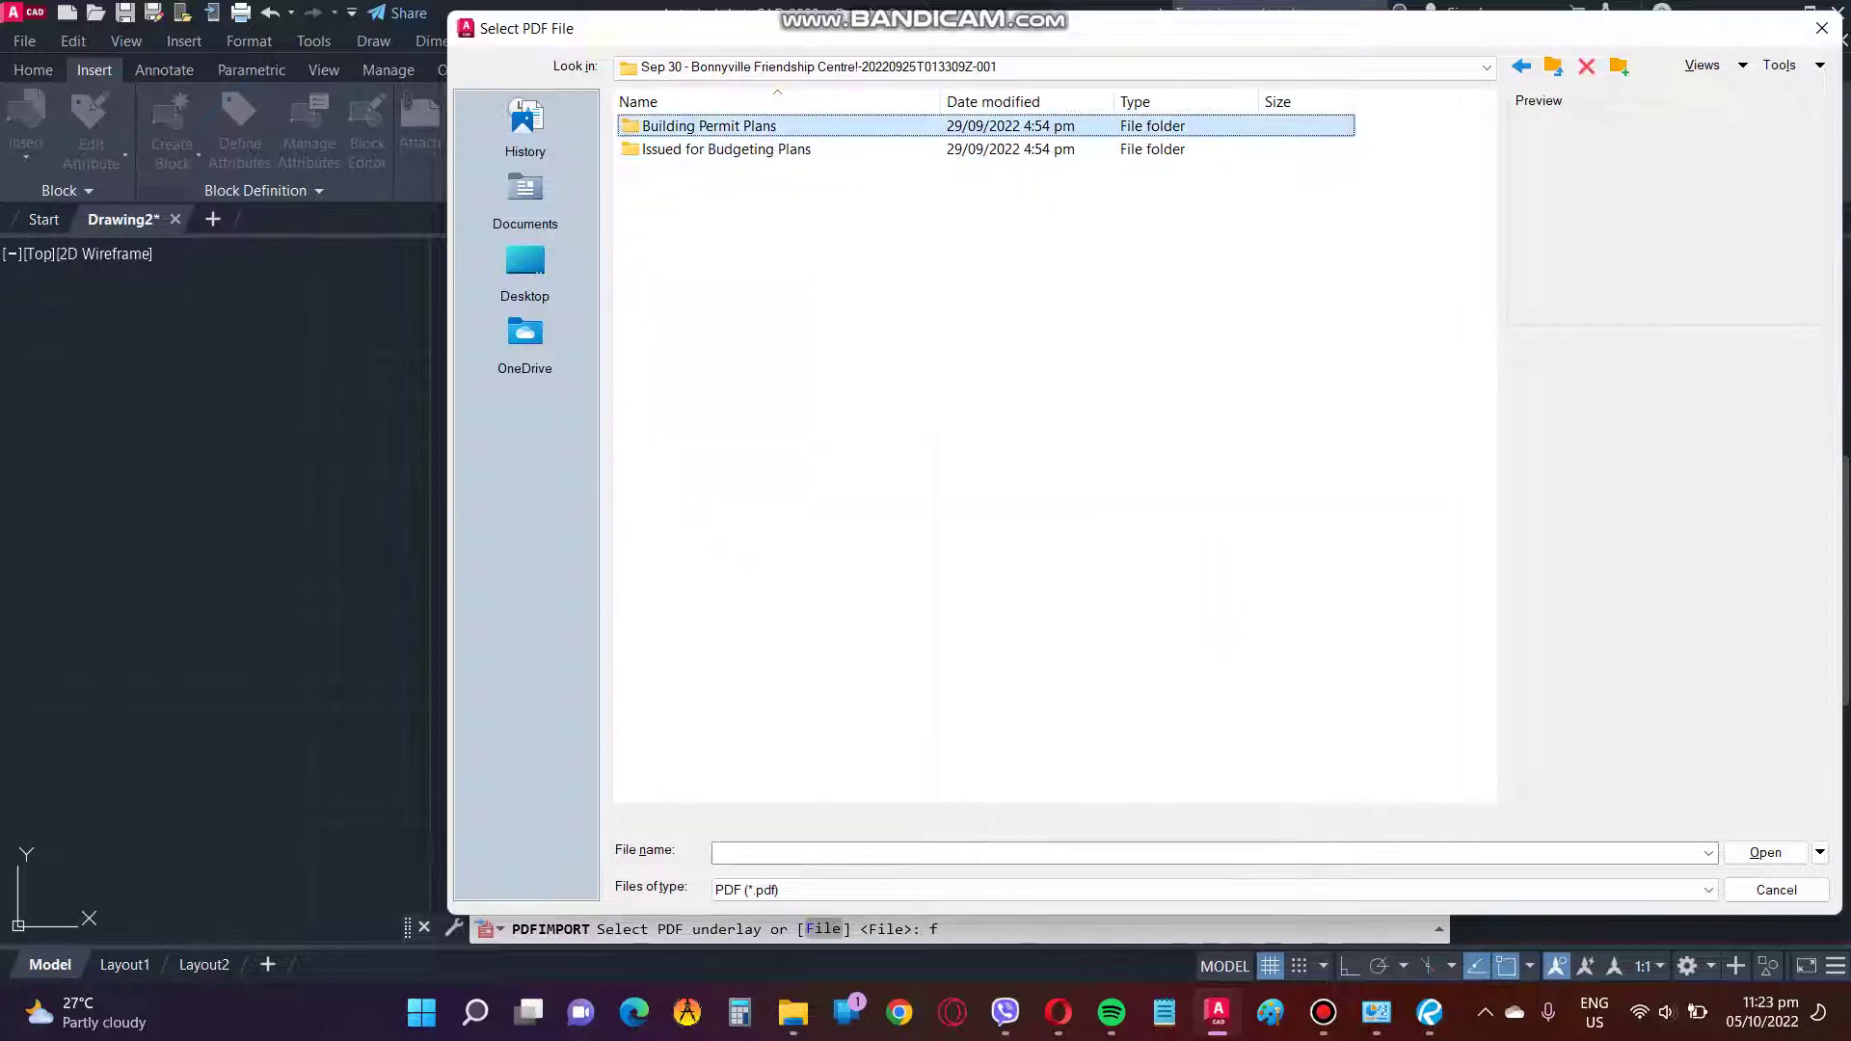
double_click(709, 125)
left_click(772, 126)
key("Return")
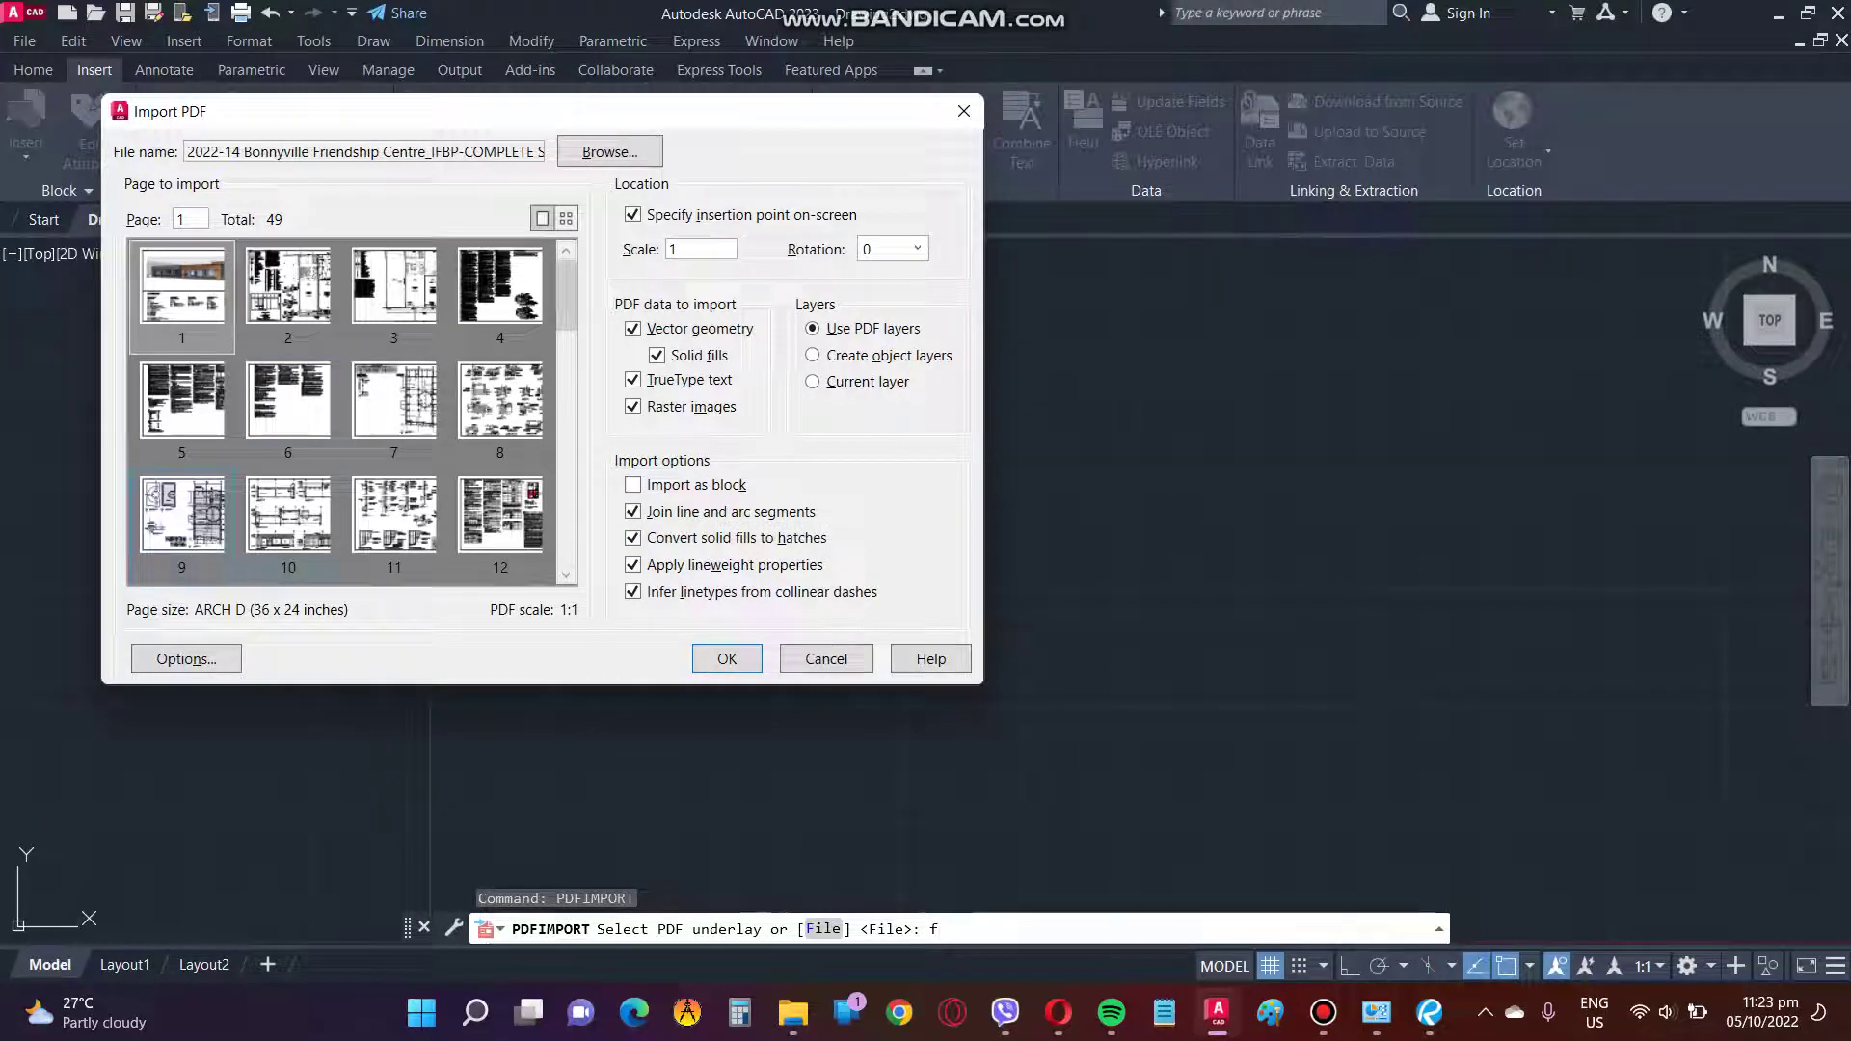
Select page 10 and scroll through the PDF page thumbnails.
left_click(288, 515)
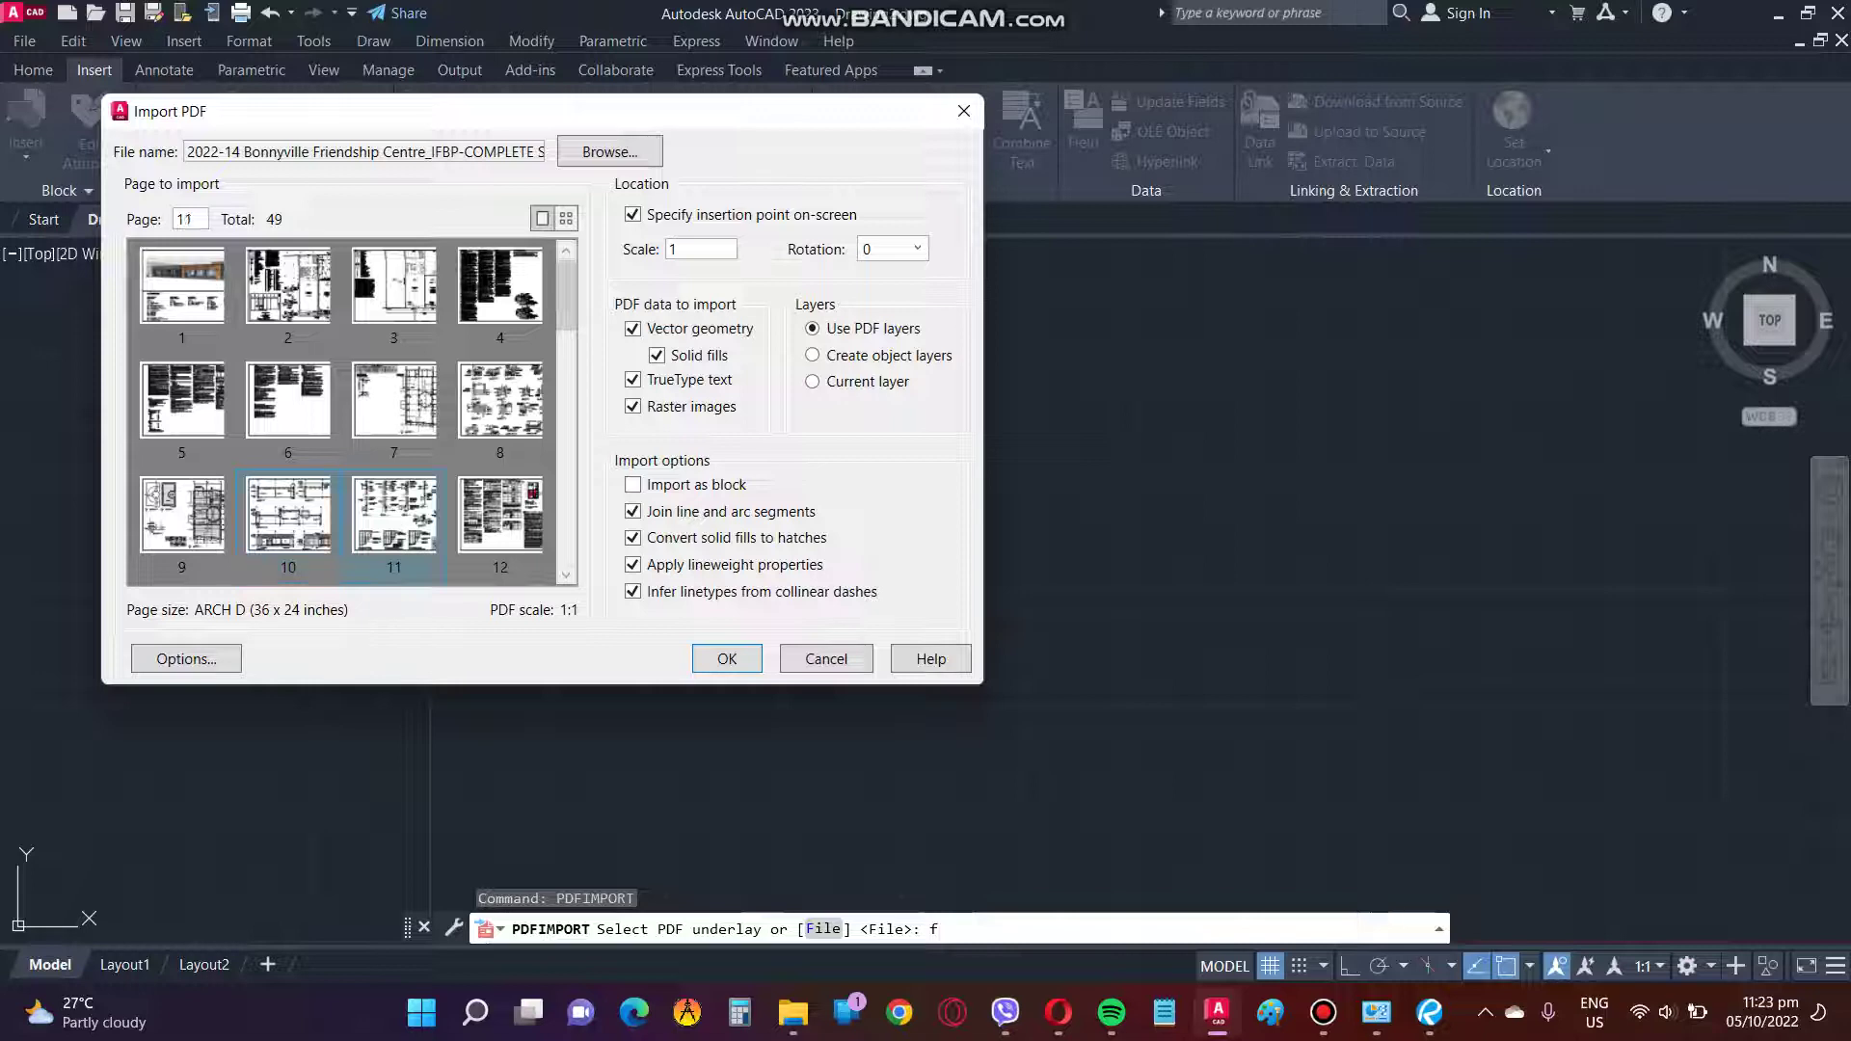
scroll(394, 501, "down", 1)
scroll(394, 502, "down", 1)
scroll(394, 501, "down", 1)
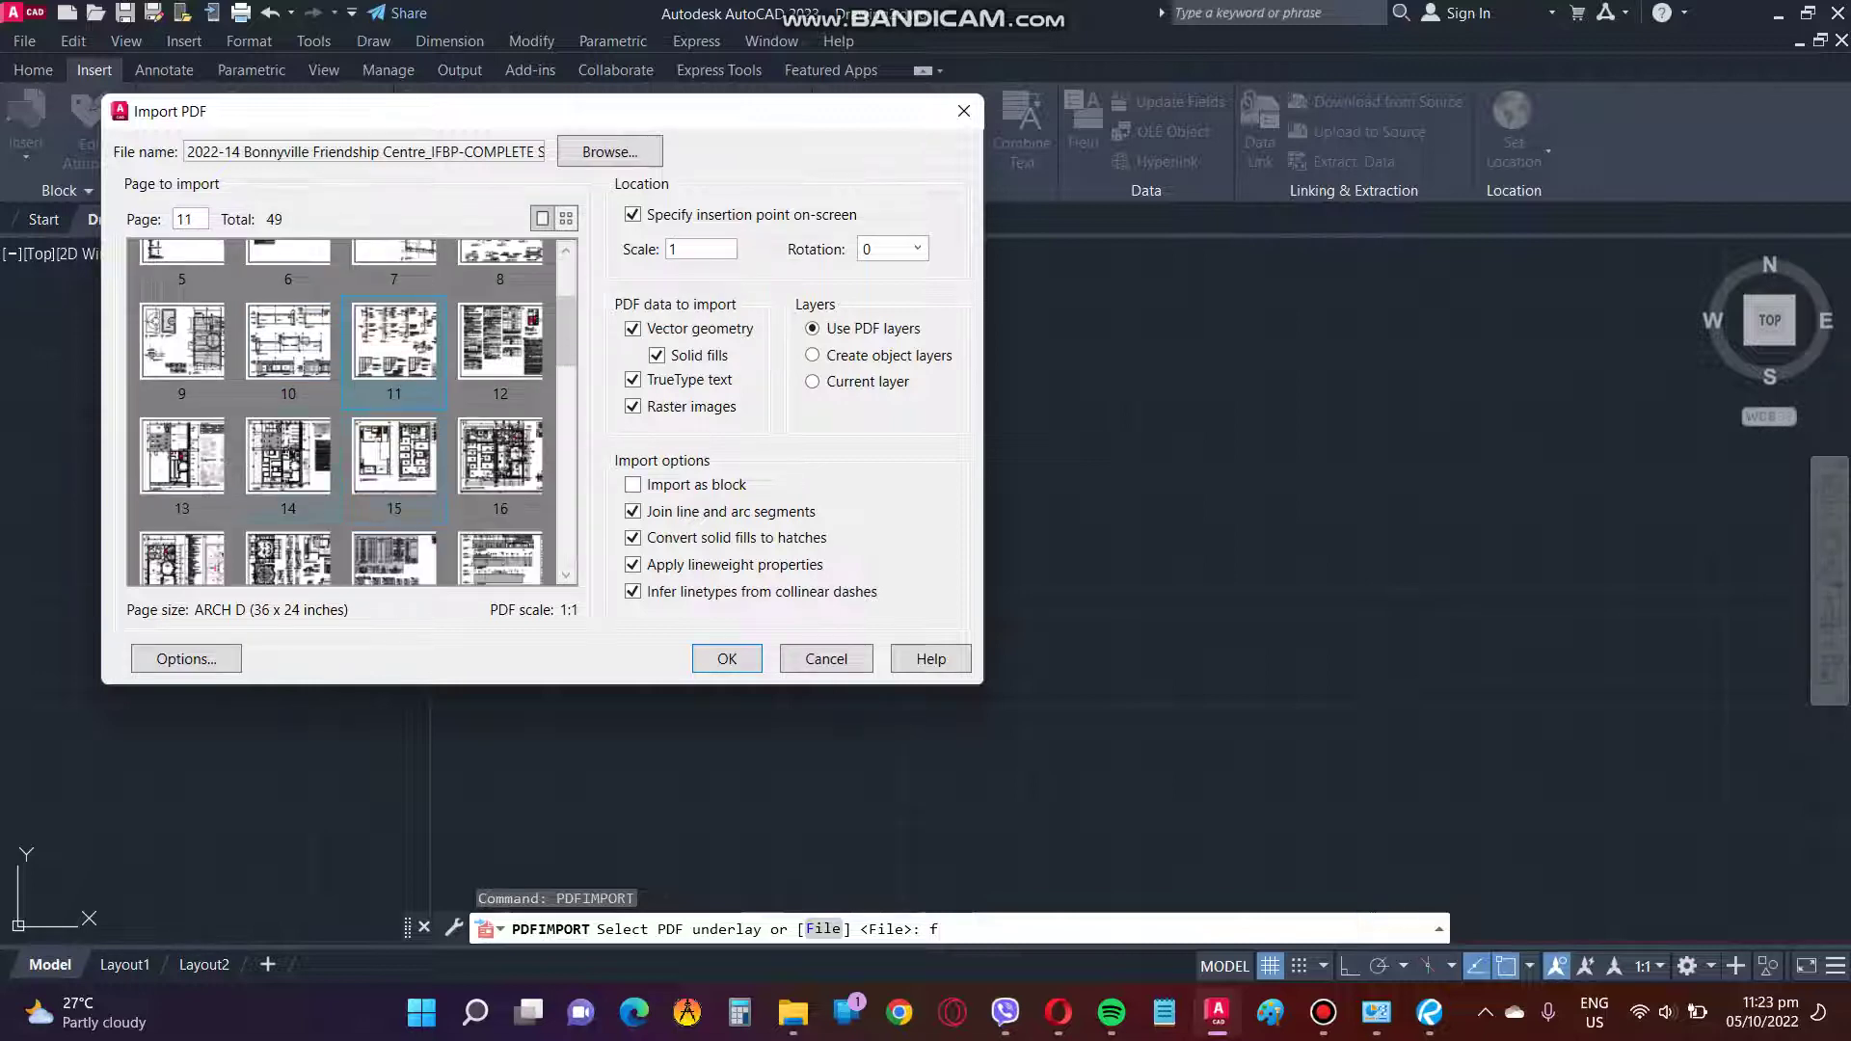
scroll(288, 482, "down", 3)
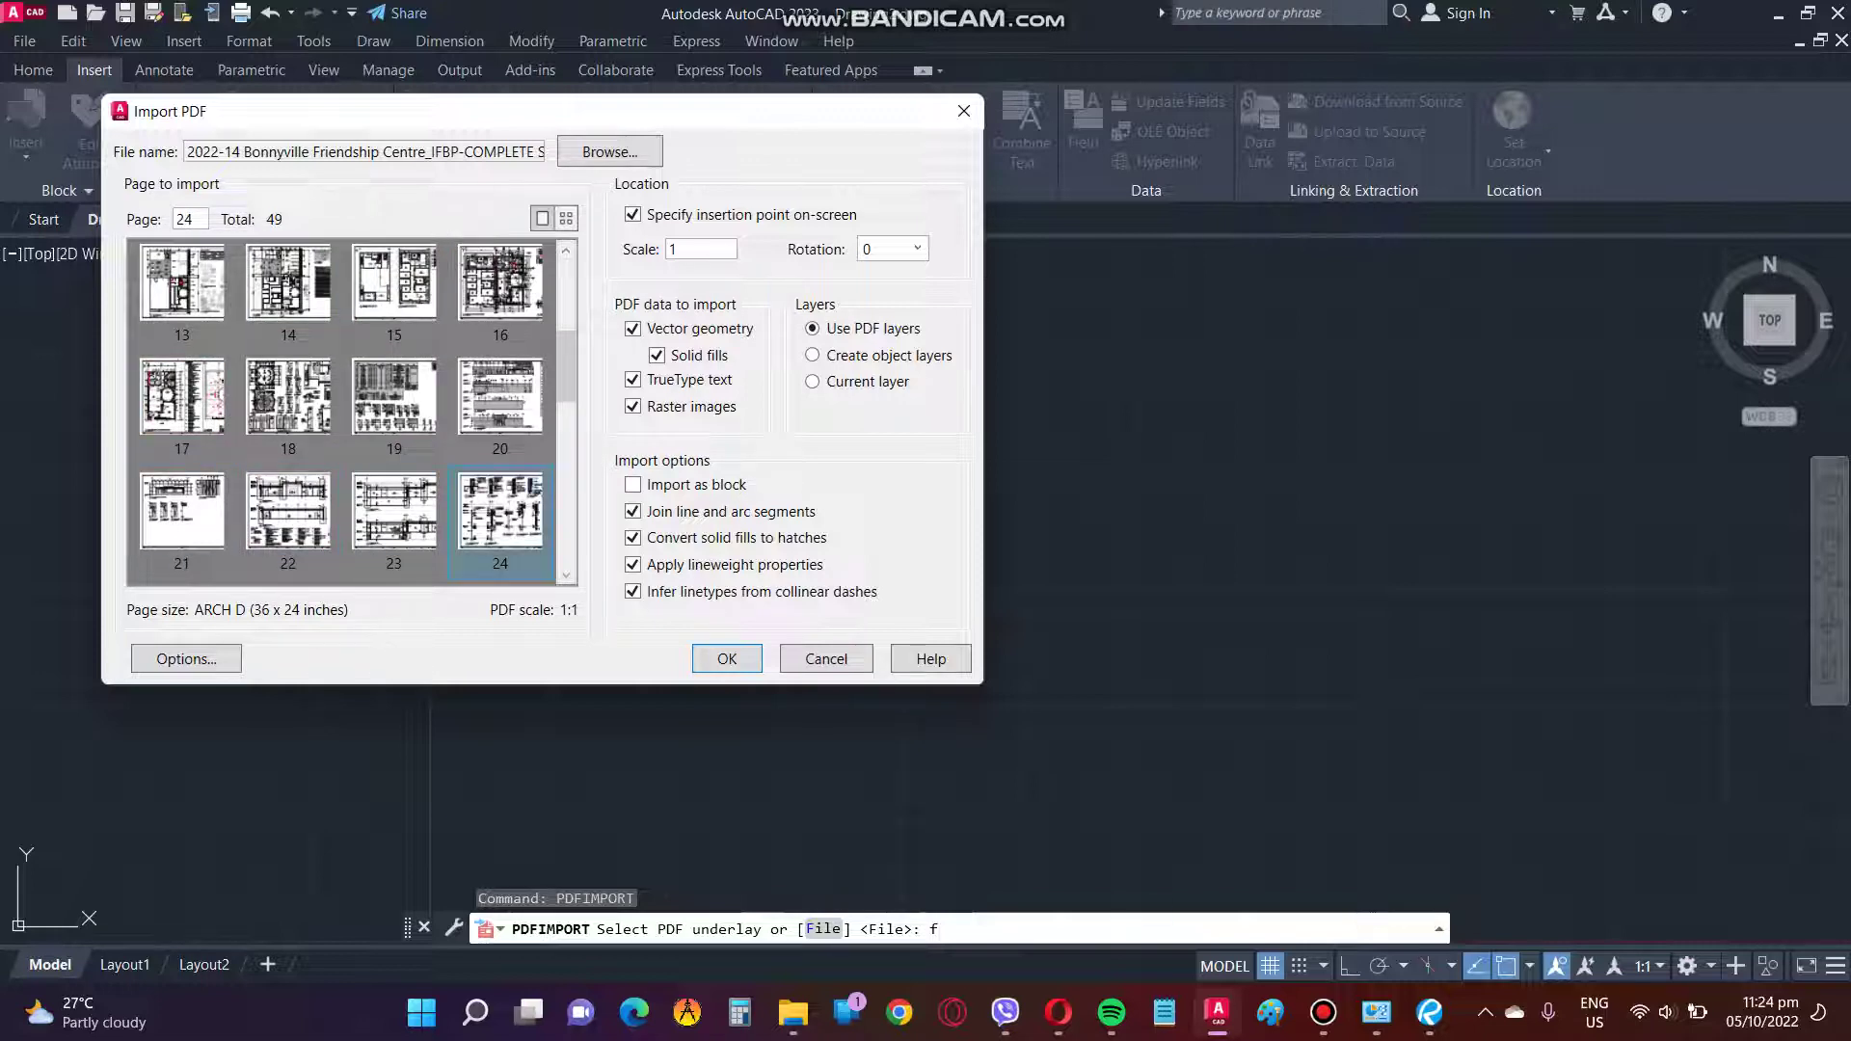
Check in Bluebeam Revu that the landscape plan is page 13, then return to AutoCAD.
scroll(352, 412, "up", 3)
scroll(352, 412, "up", 3)
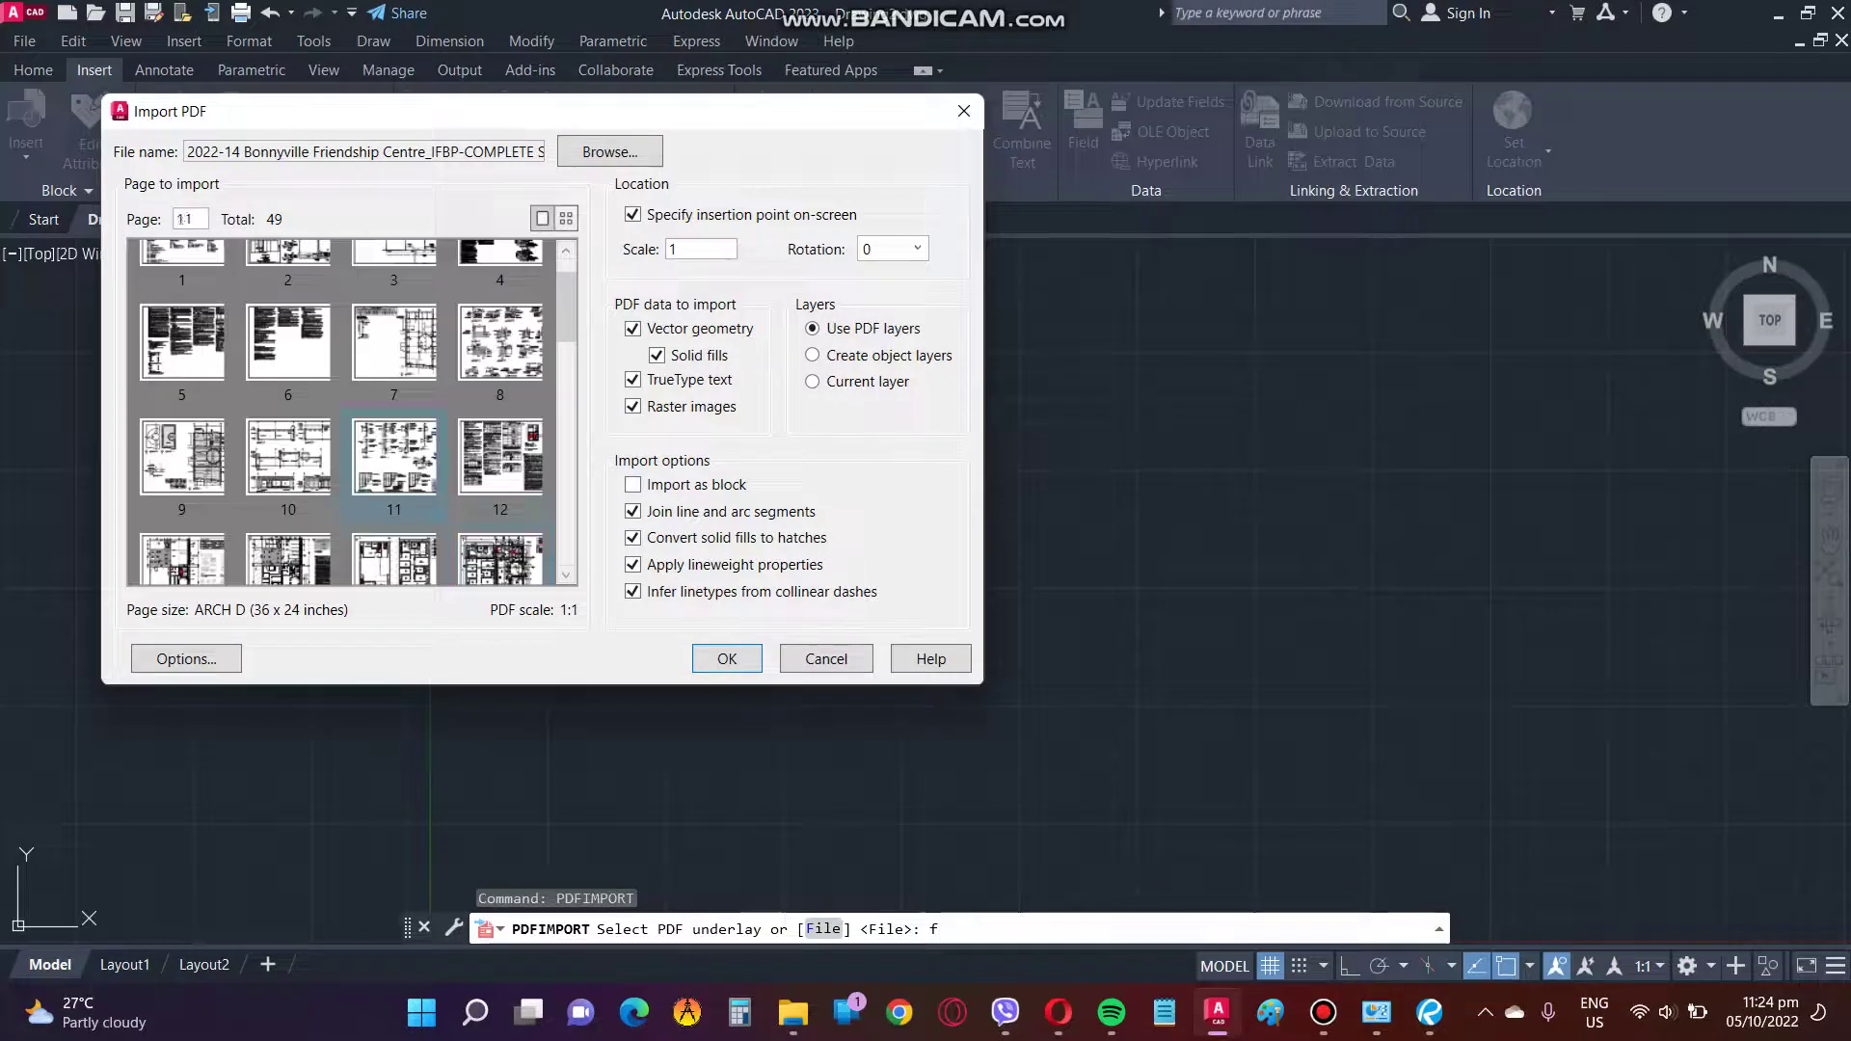
scroll(500, 429, "up", 1)
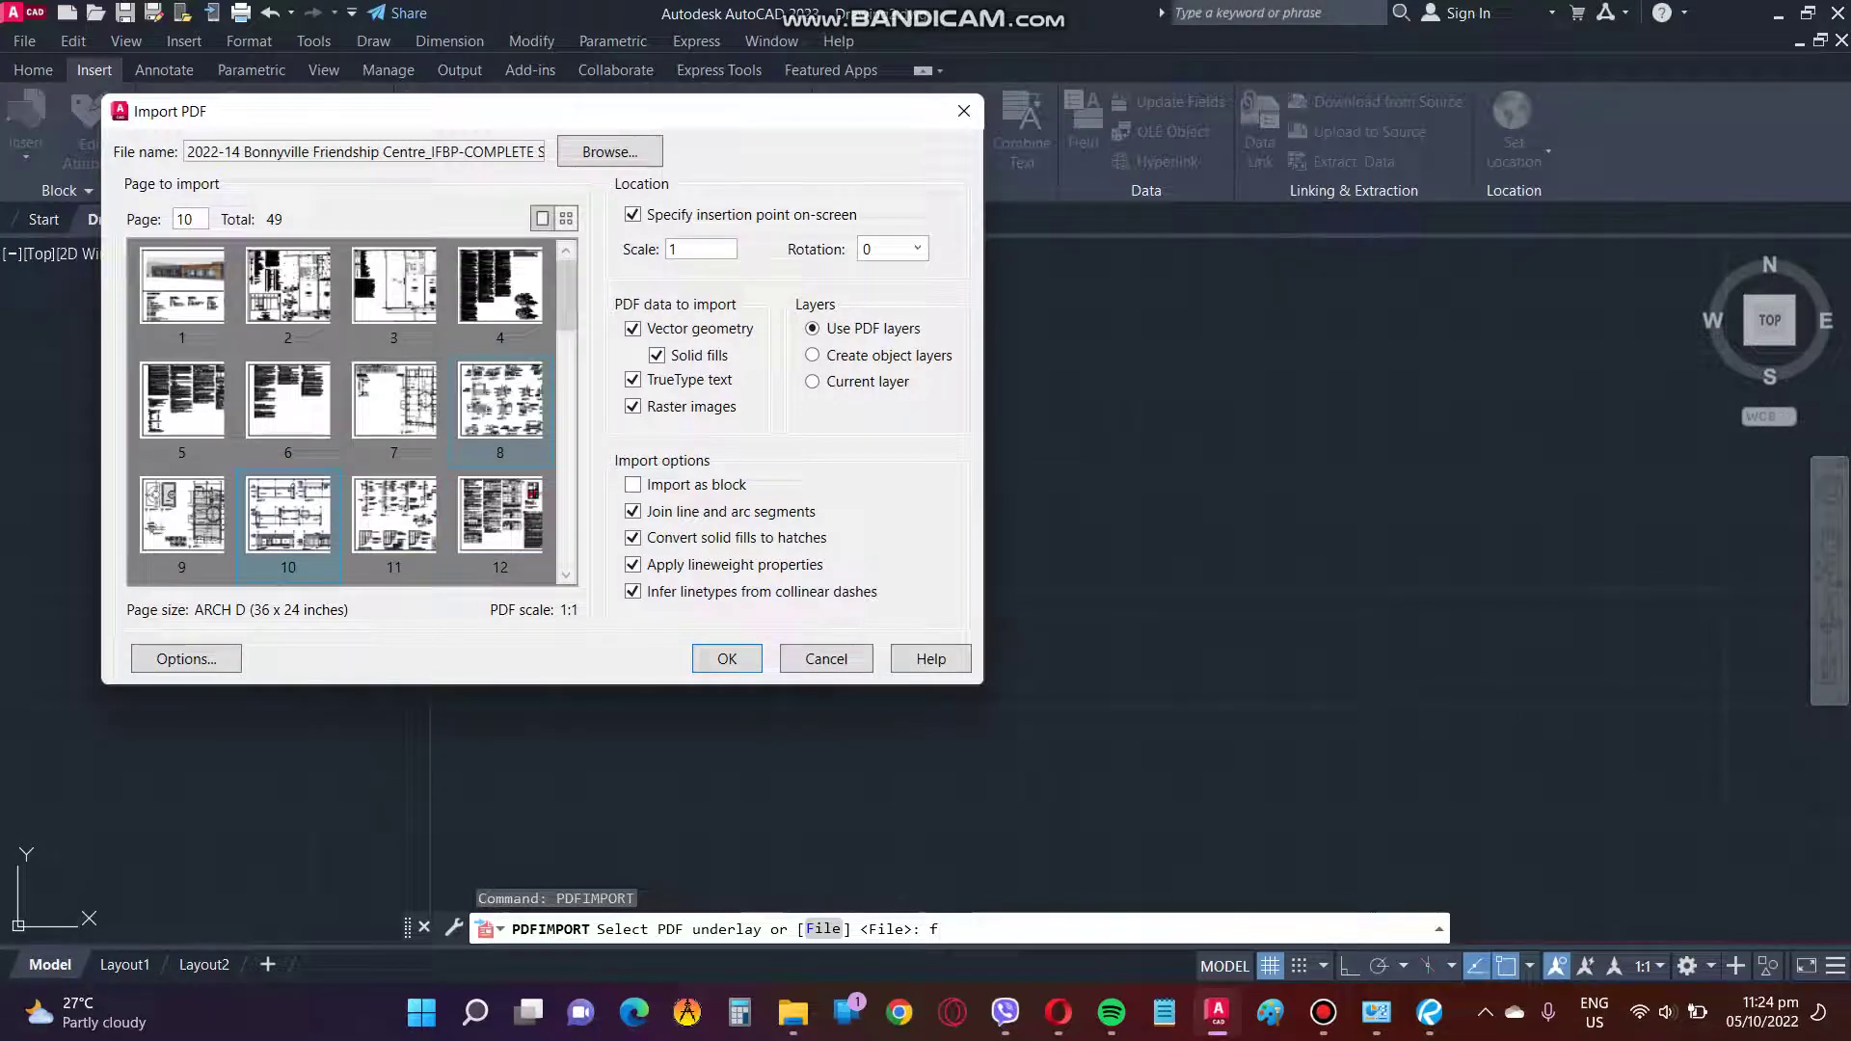
scroll(501, 414, "down", 3)
scroll(394, 453, "down", 2)
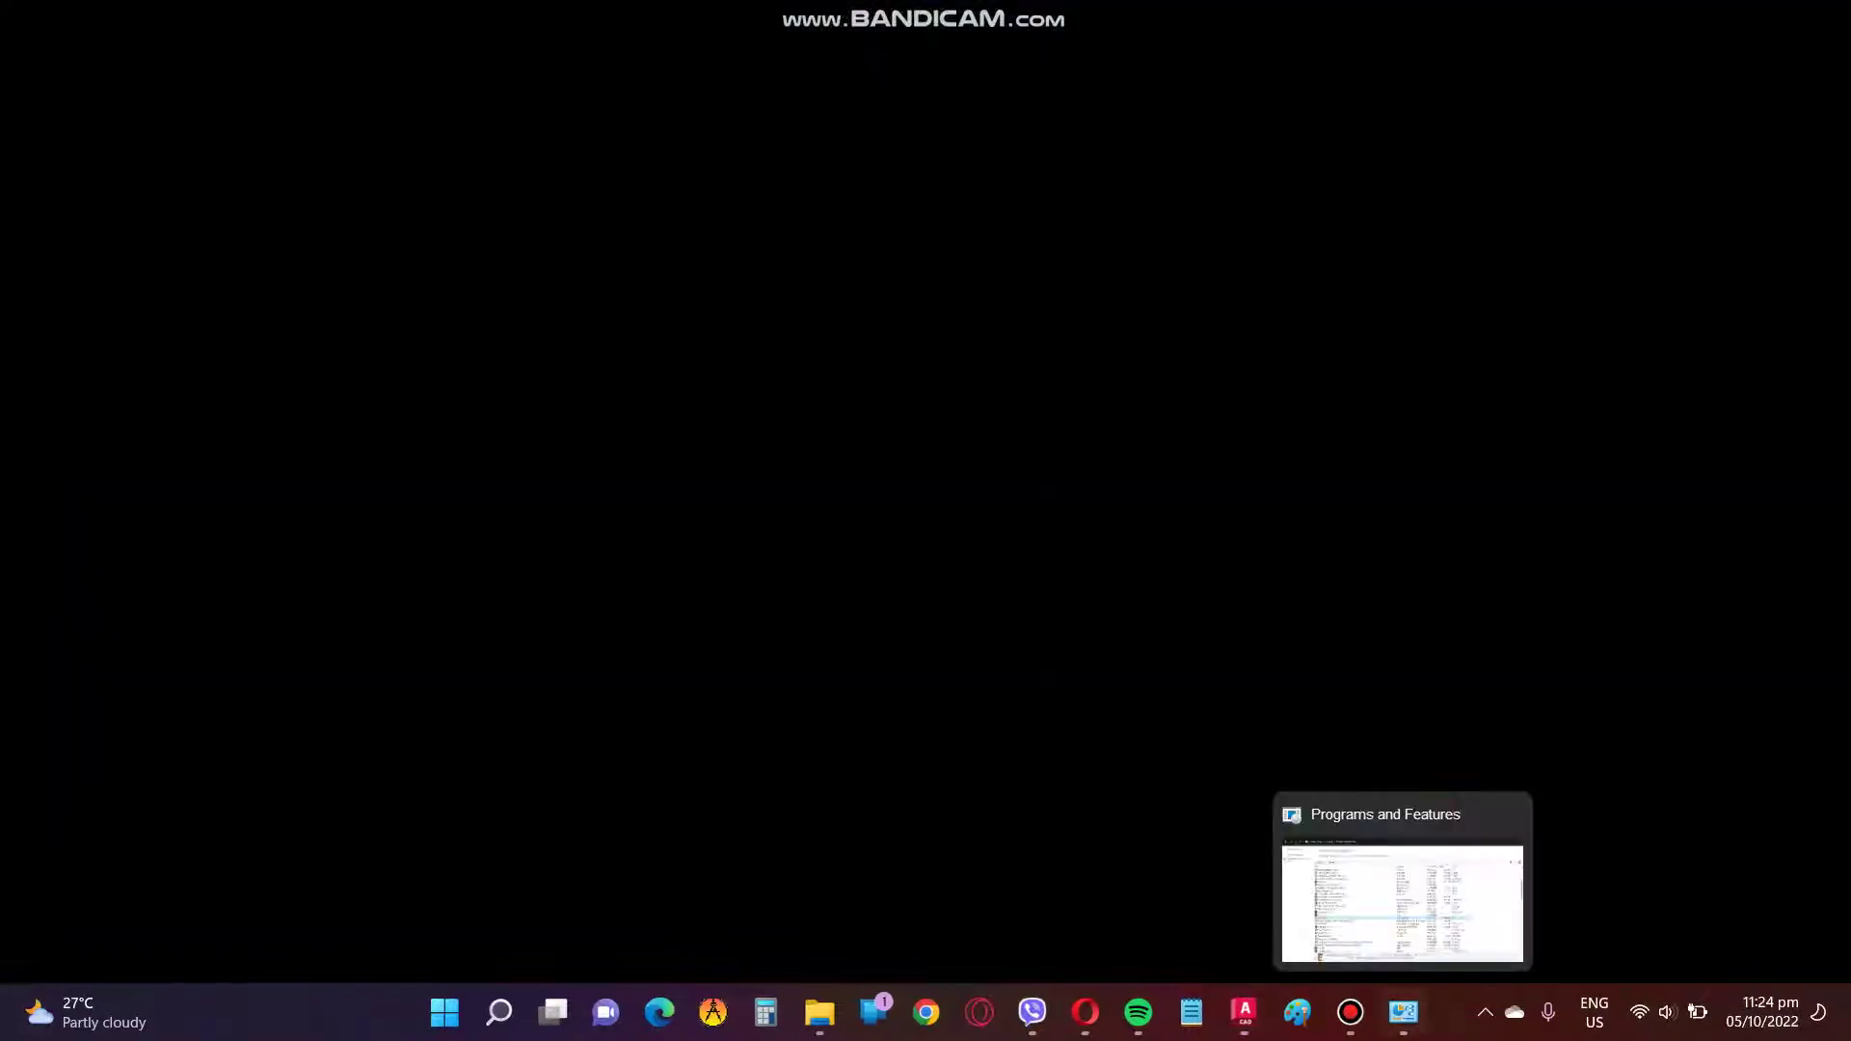
left_click(1429, 1012)
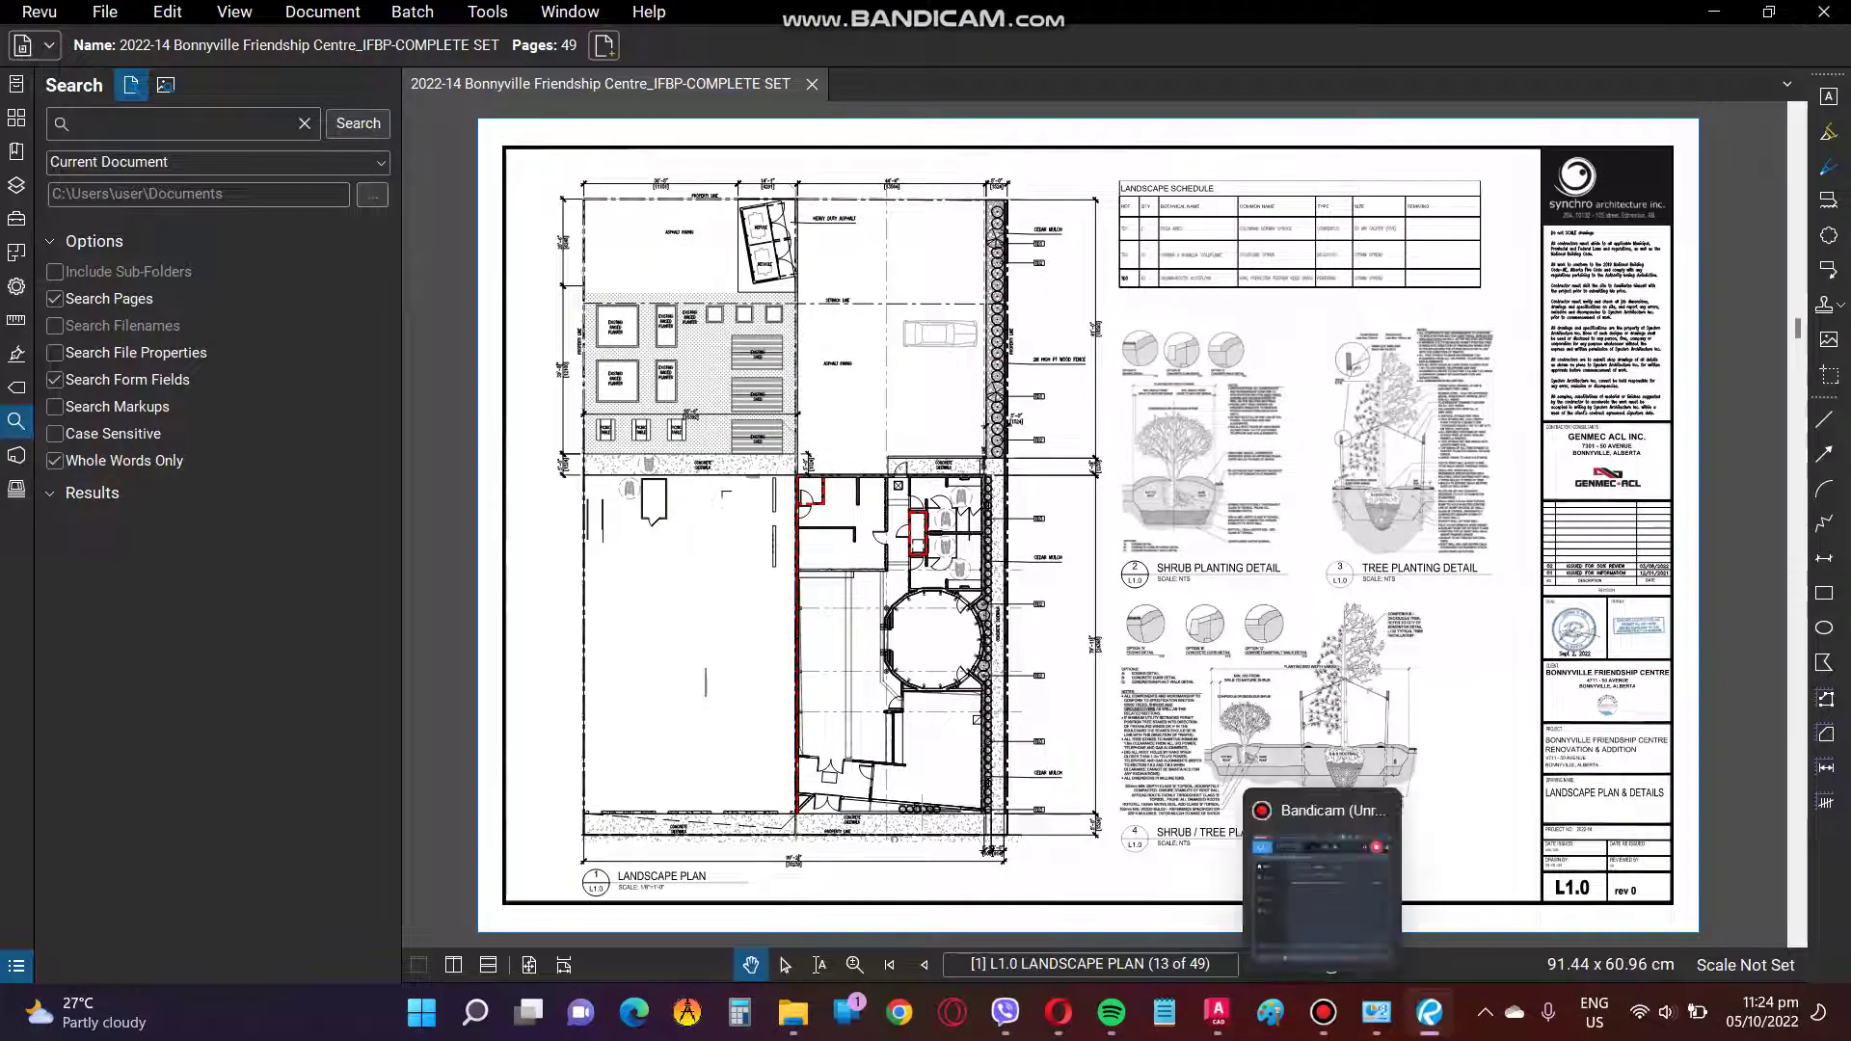
left_click(1429, 1012)
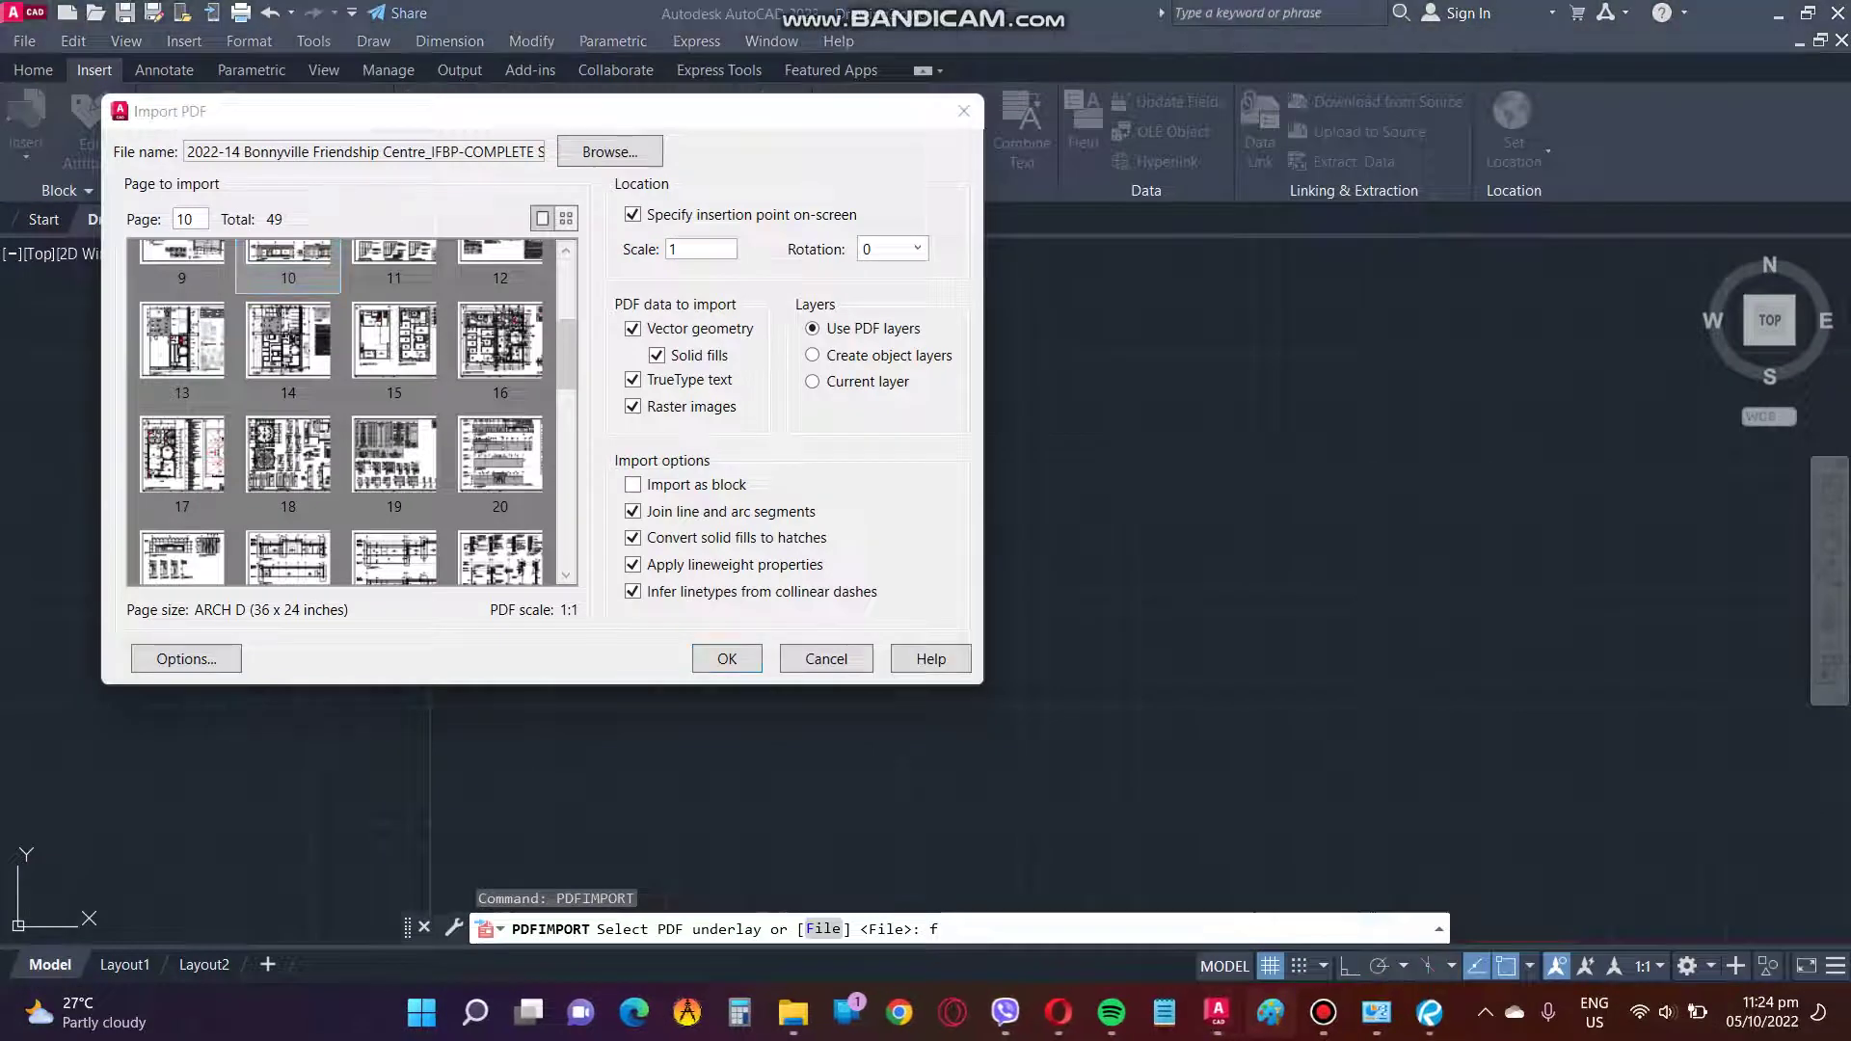
Select page 13, the landscape plan, and accept the current import settings.
left_click(1297, 1012)
key("alt+Tab")
scroll(352, 413, "up", 1)
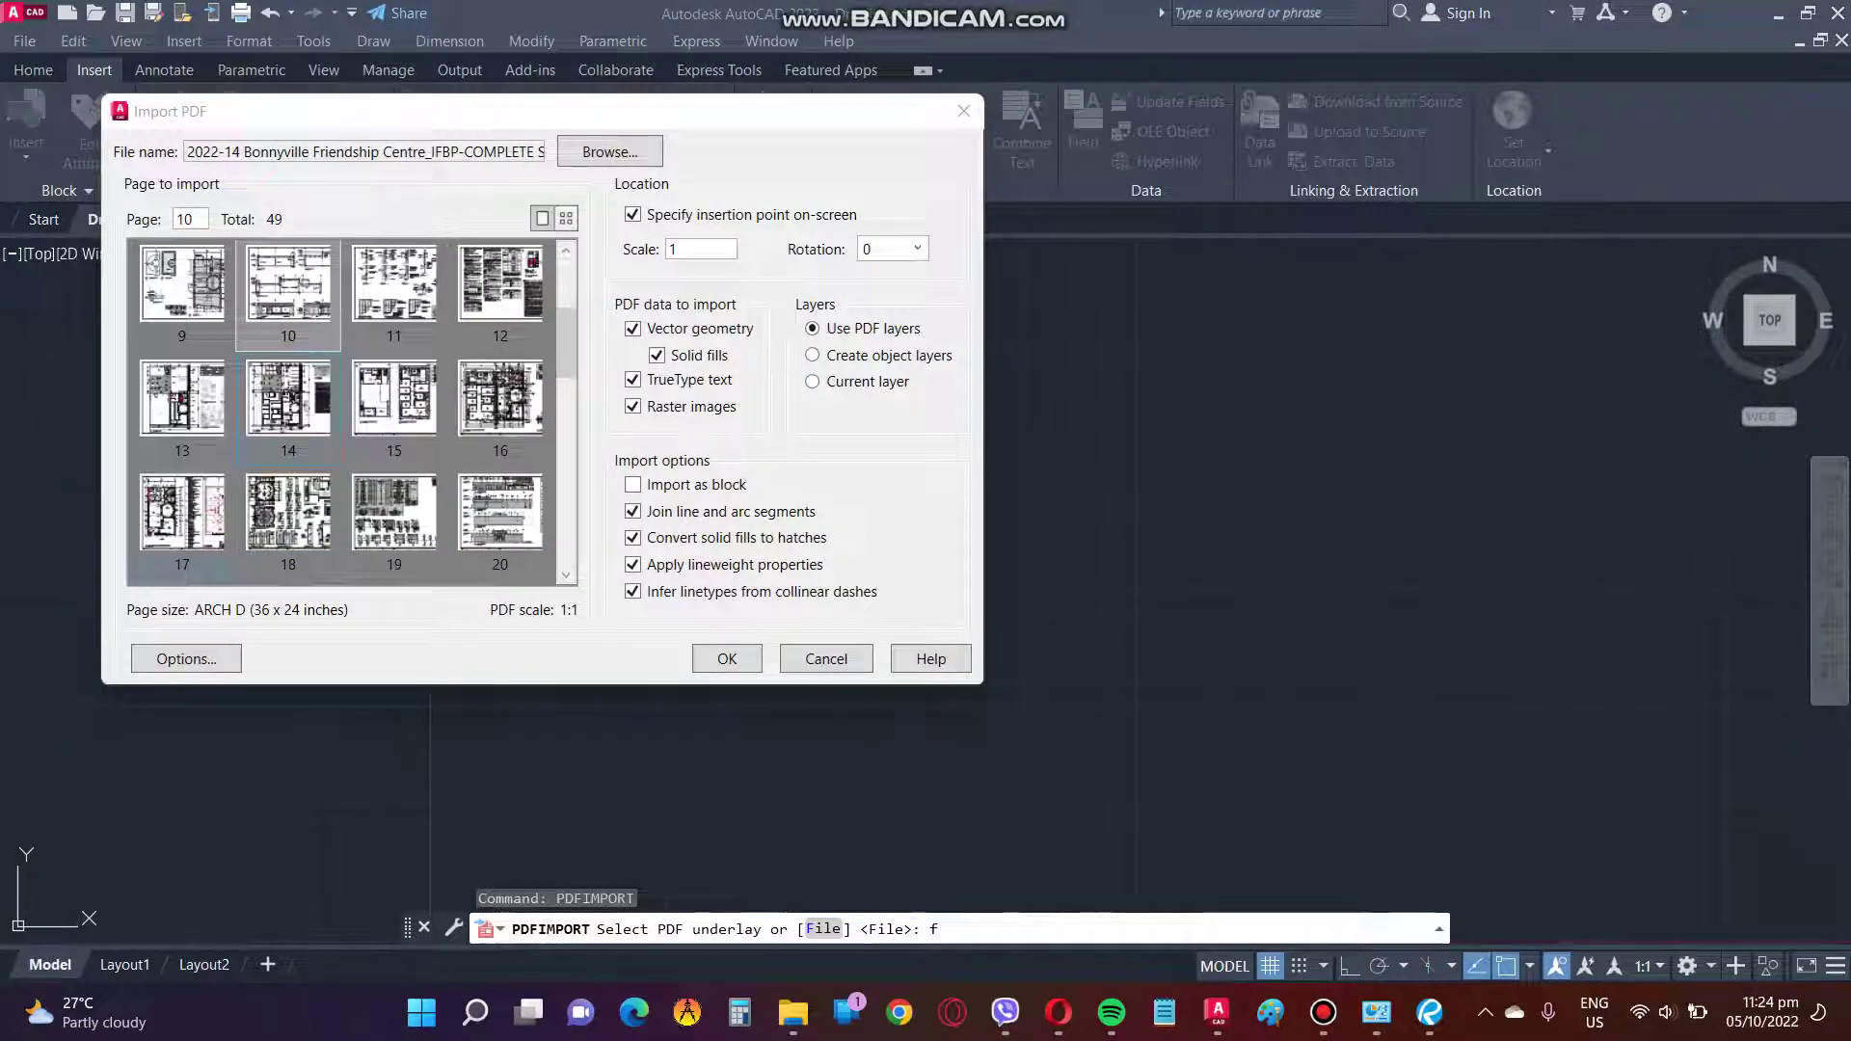
left_click(182, 397)
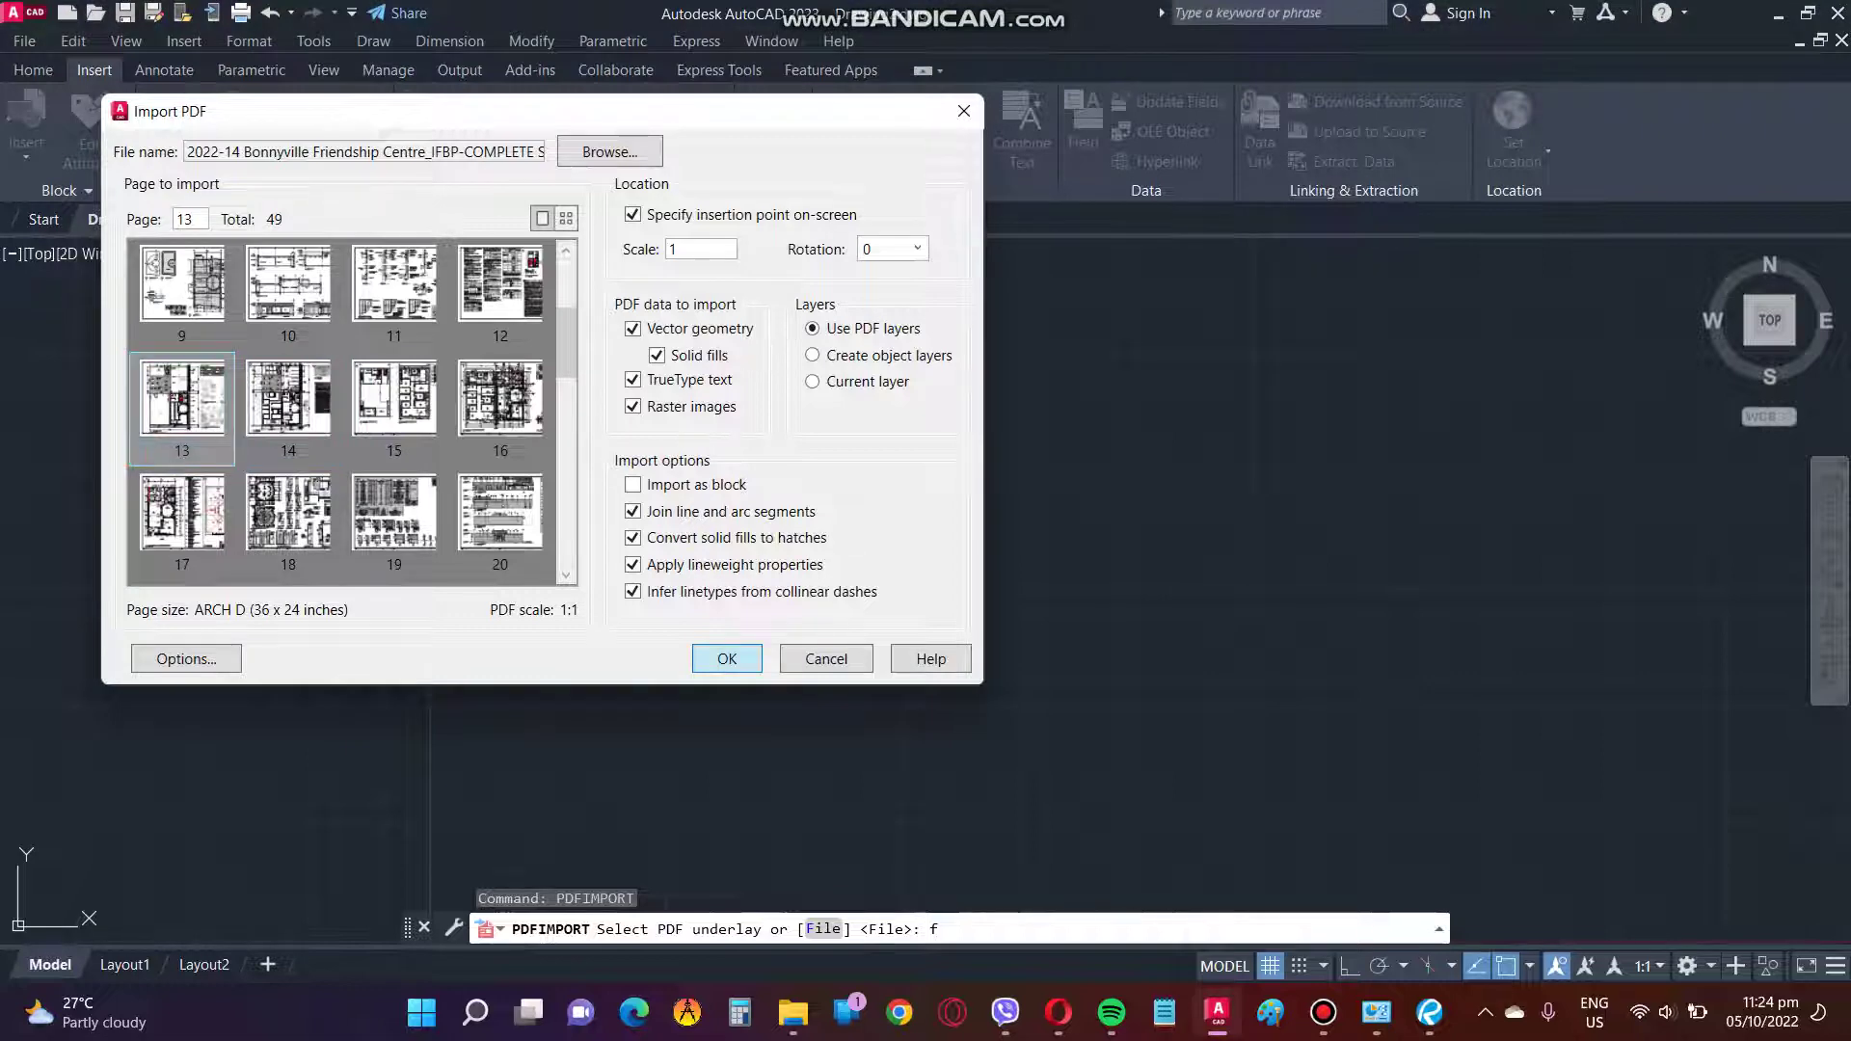
left_click(727, 658)
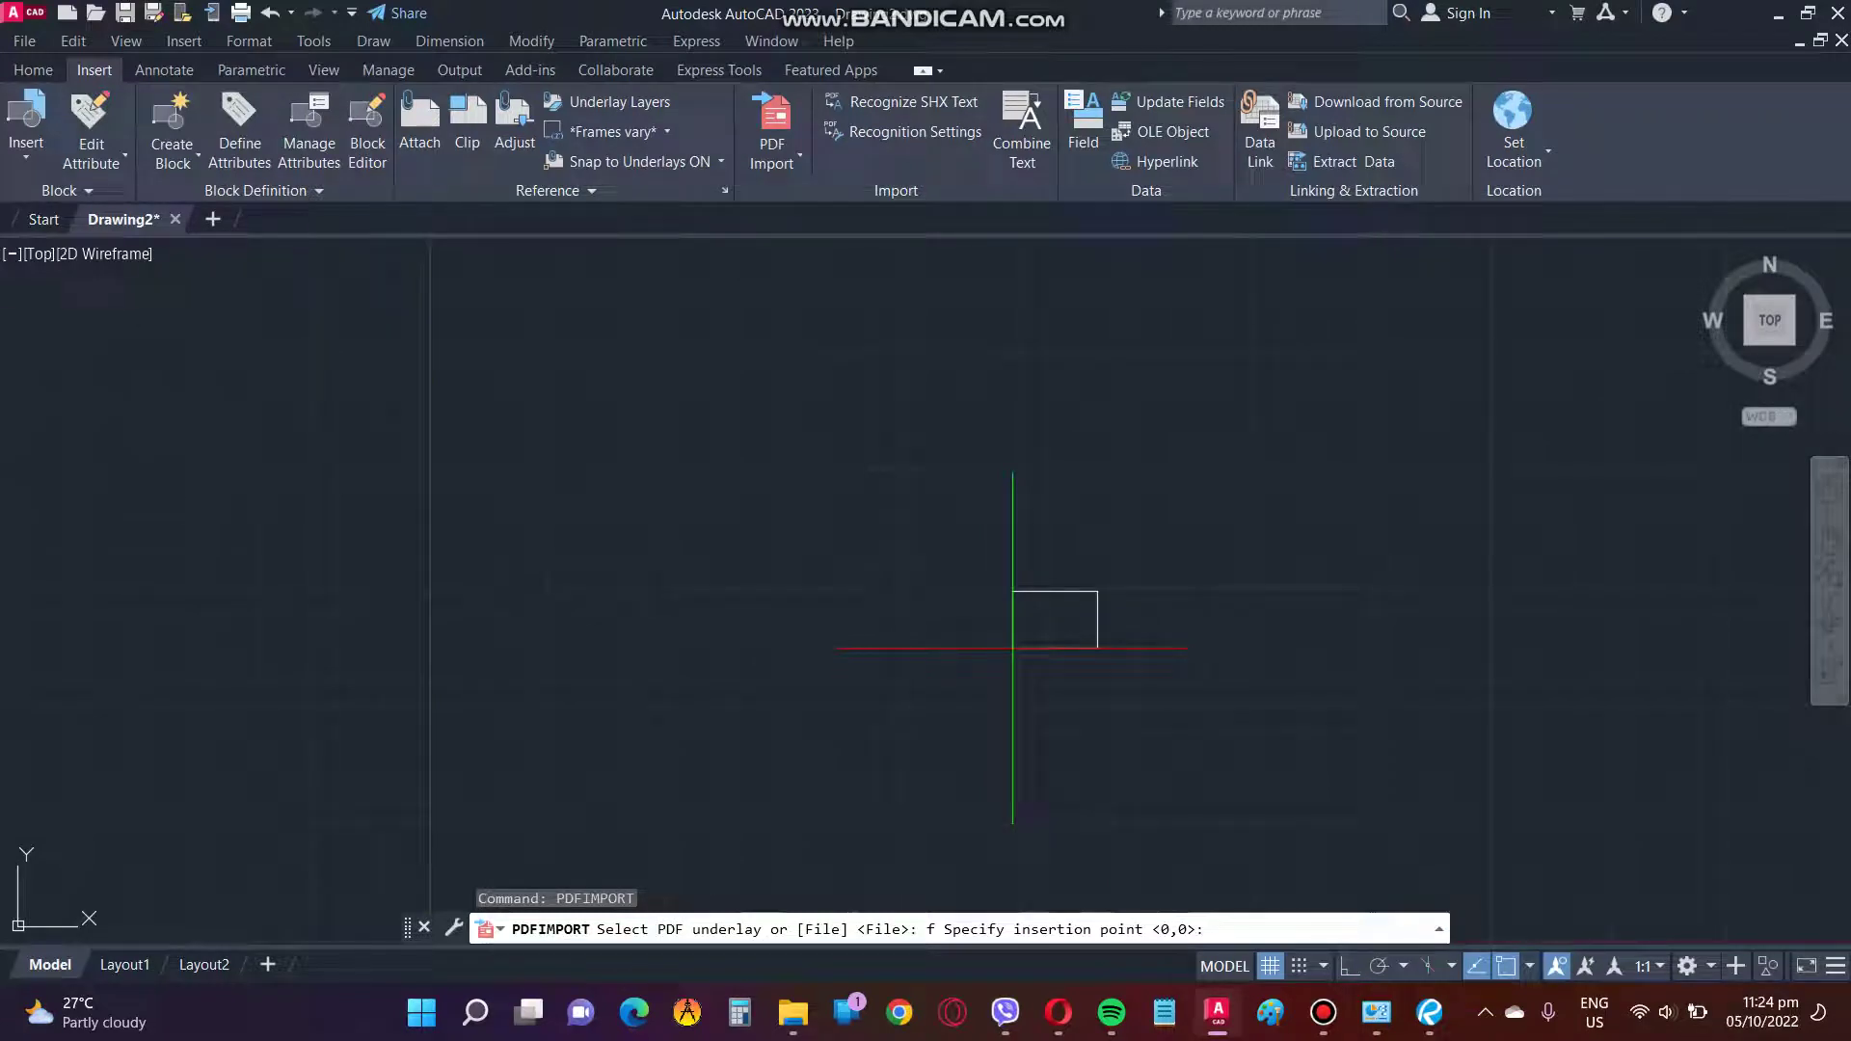
Place the imported landscape plan at its insertion point in the drawing.
left_click(1012, 648)
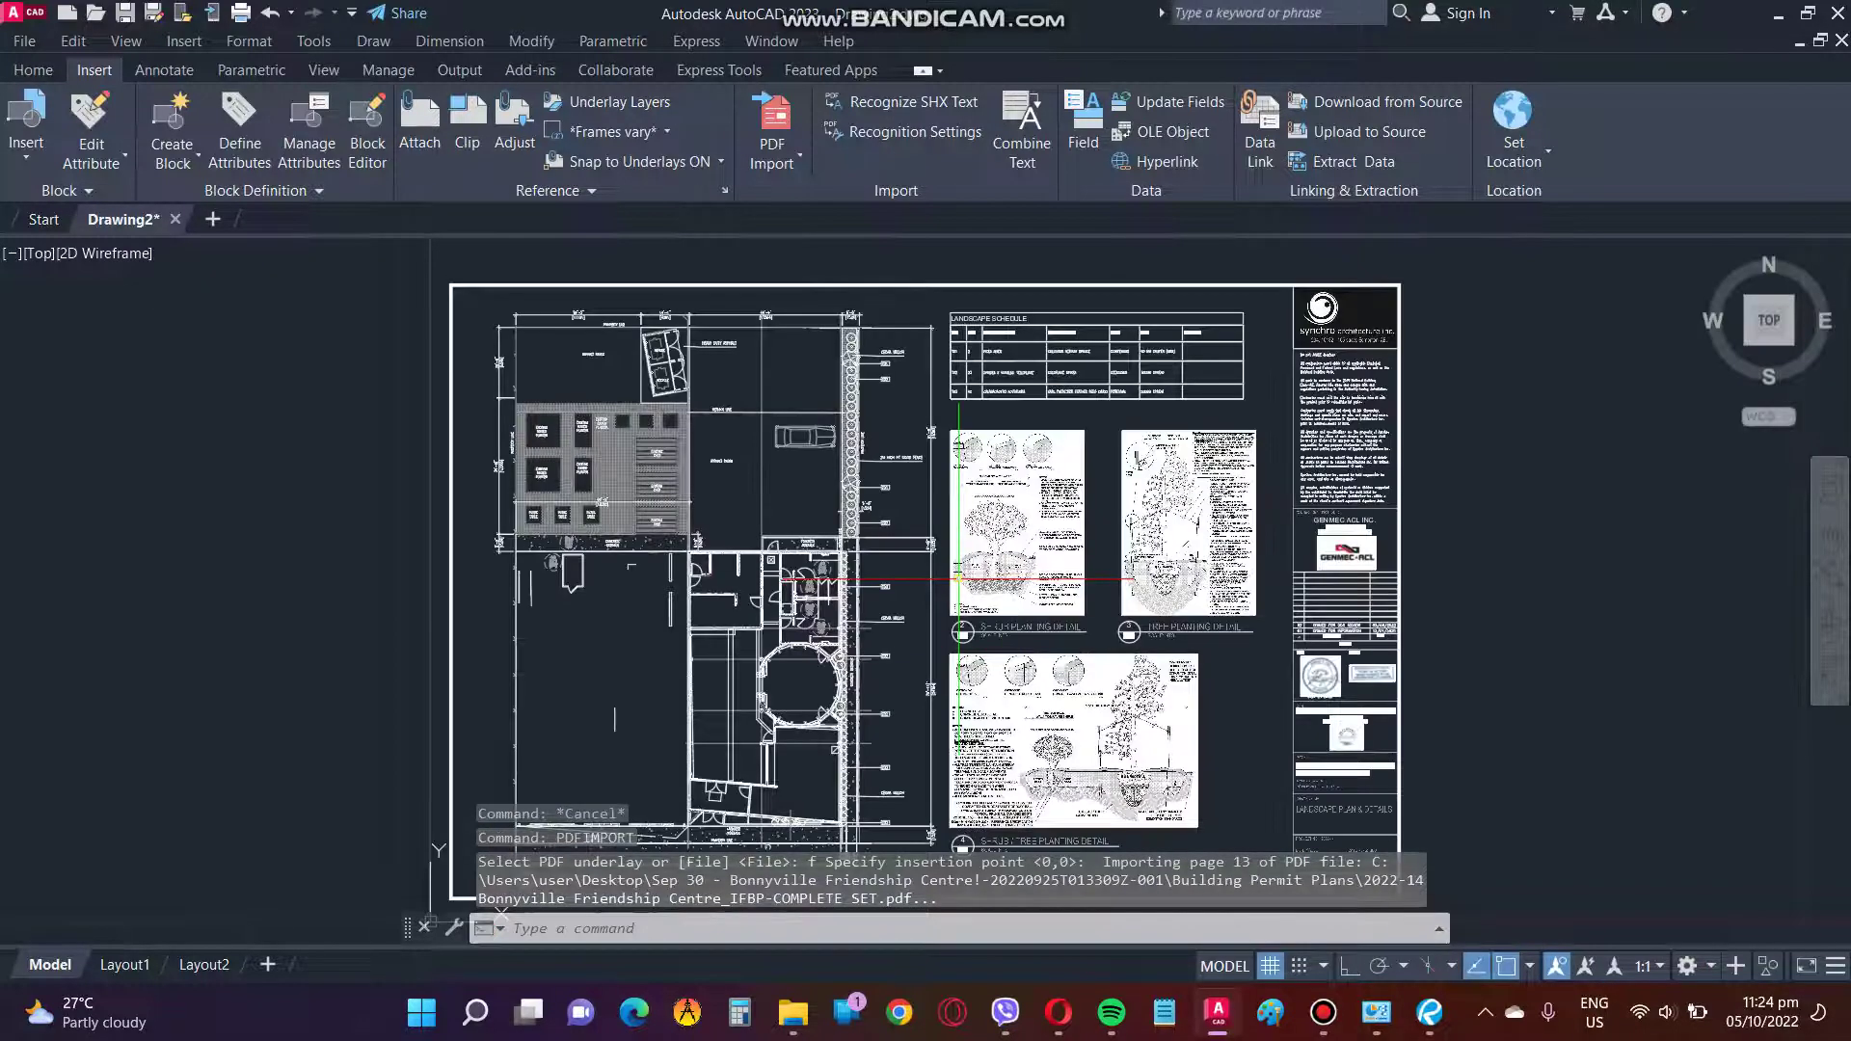
scroll(882, 511, "down", 2)
scroll(894, 580, "up", 4)
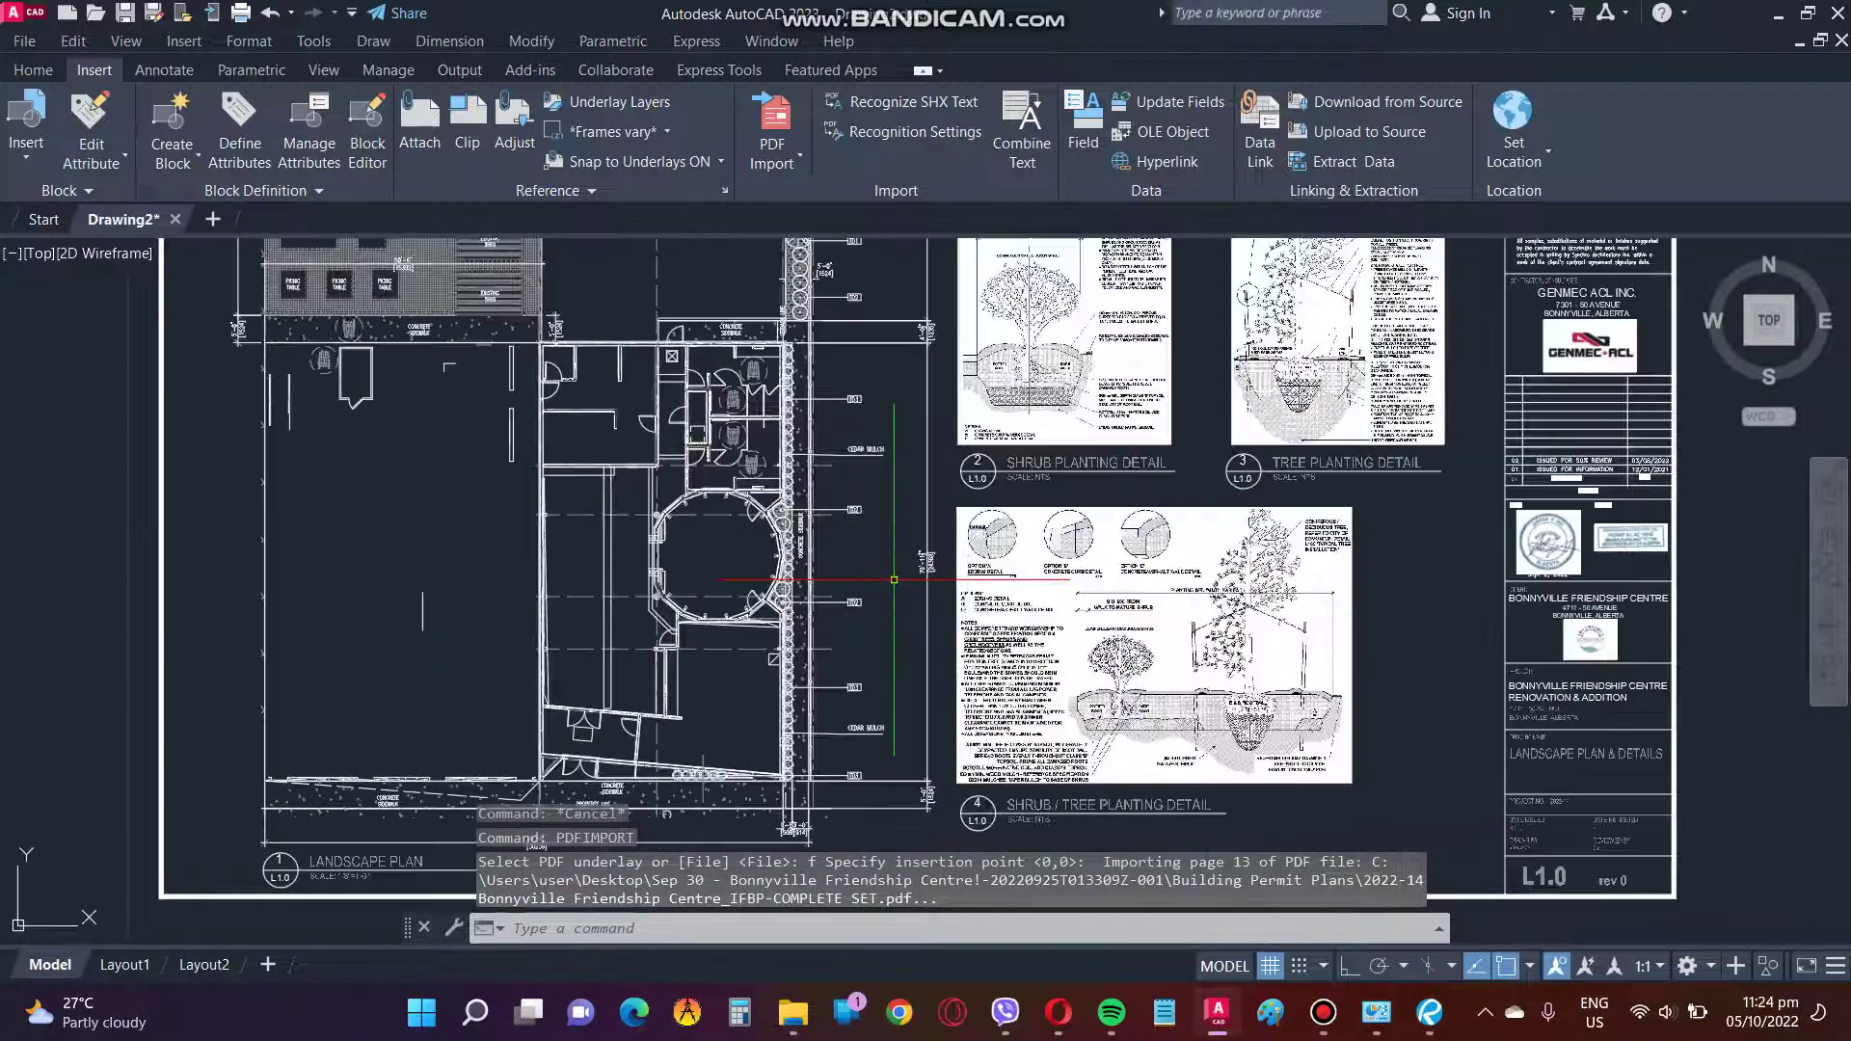
Select the lower planting detail raster image to show its brightness, contrast and fade settings.
left_click(1157, 512)
scroll(1156, 512, "up", 6)
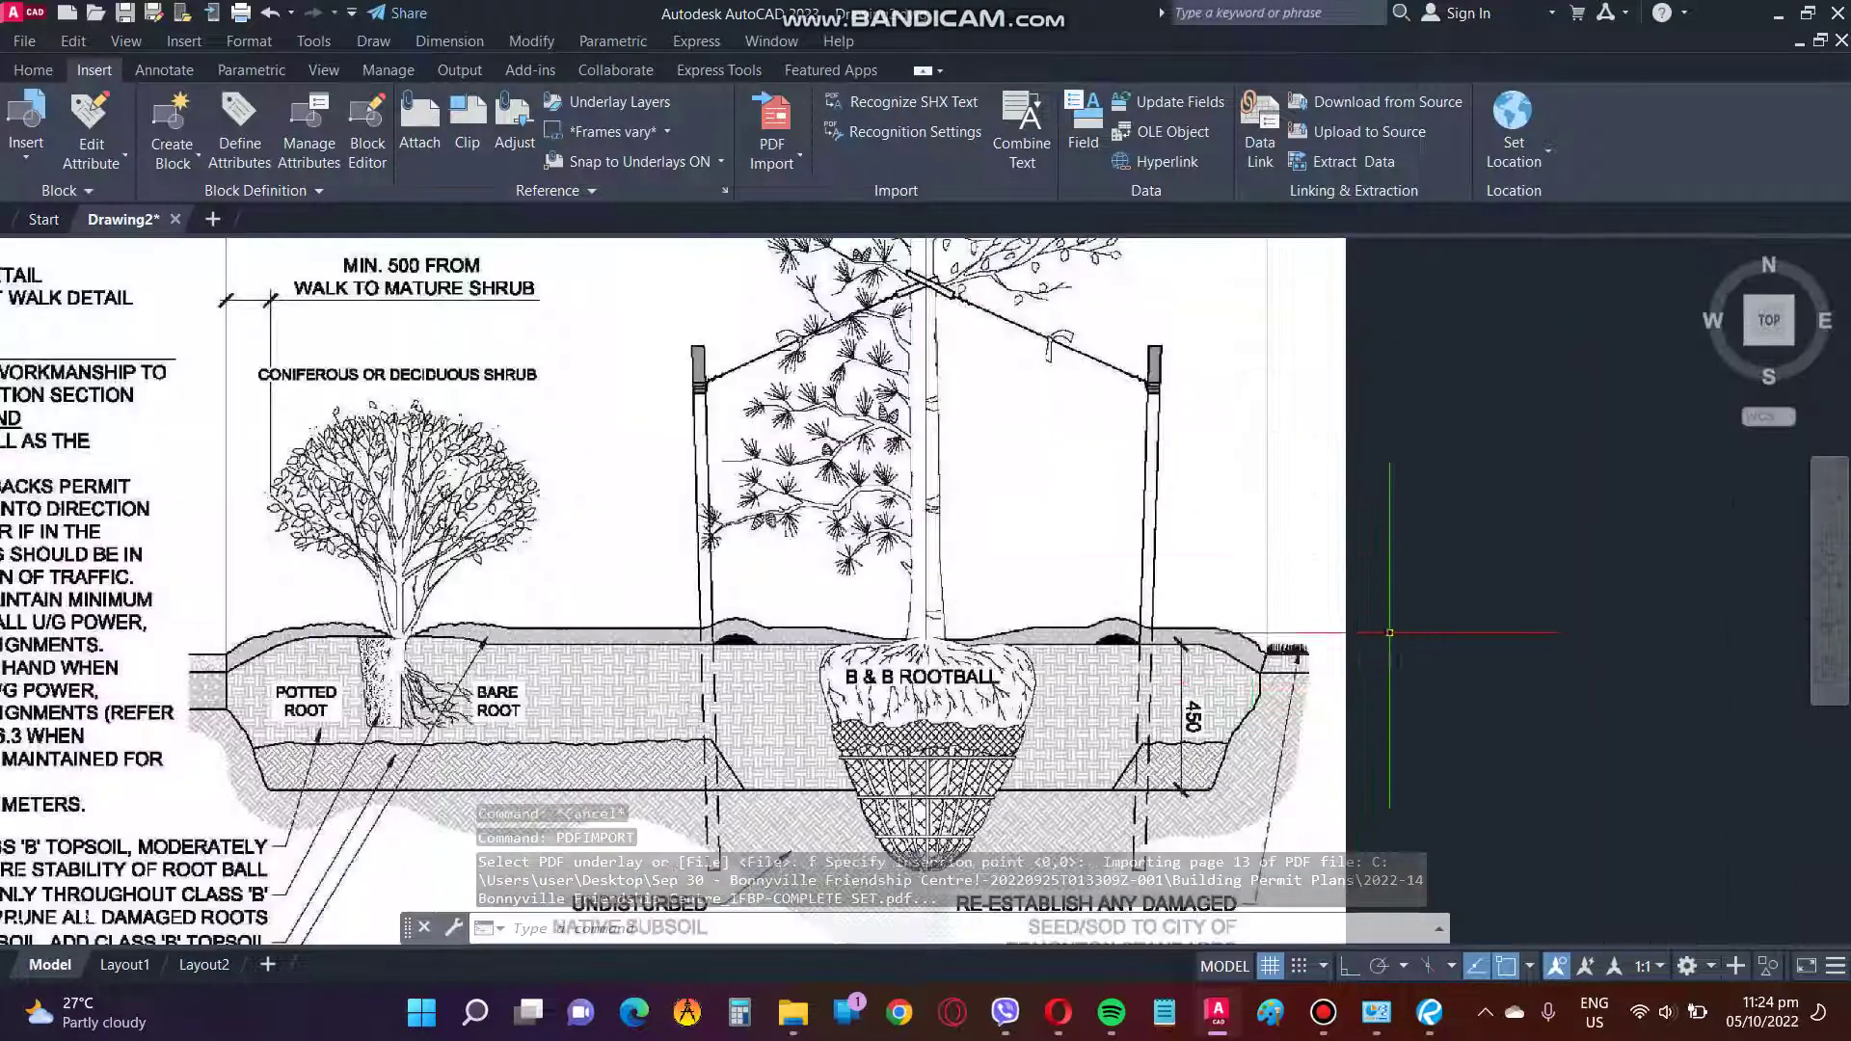
left_click(1156, 512)
scroll(1157, 512, "down", 5)
scroll(1307, 687, "up", 3)
scroll(1307, 687, "up", 2)
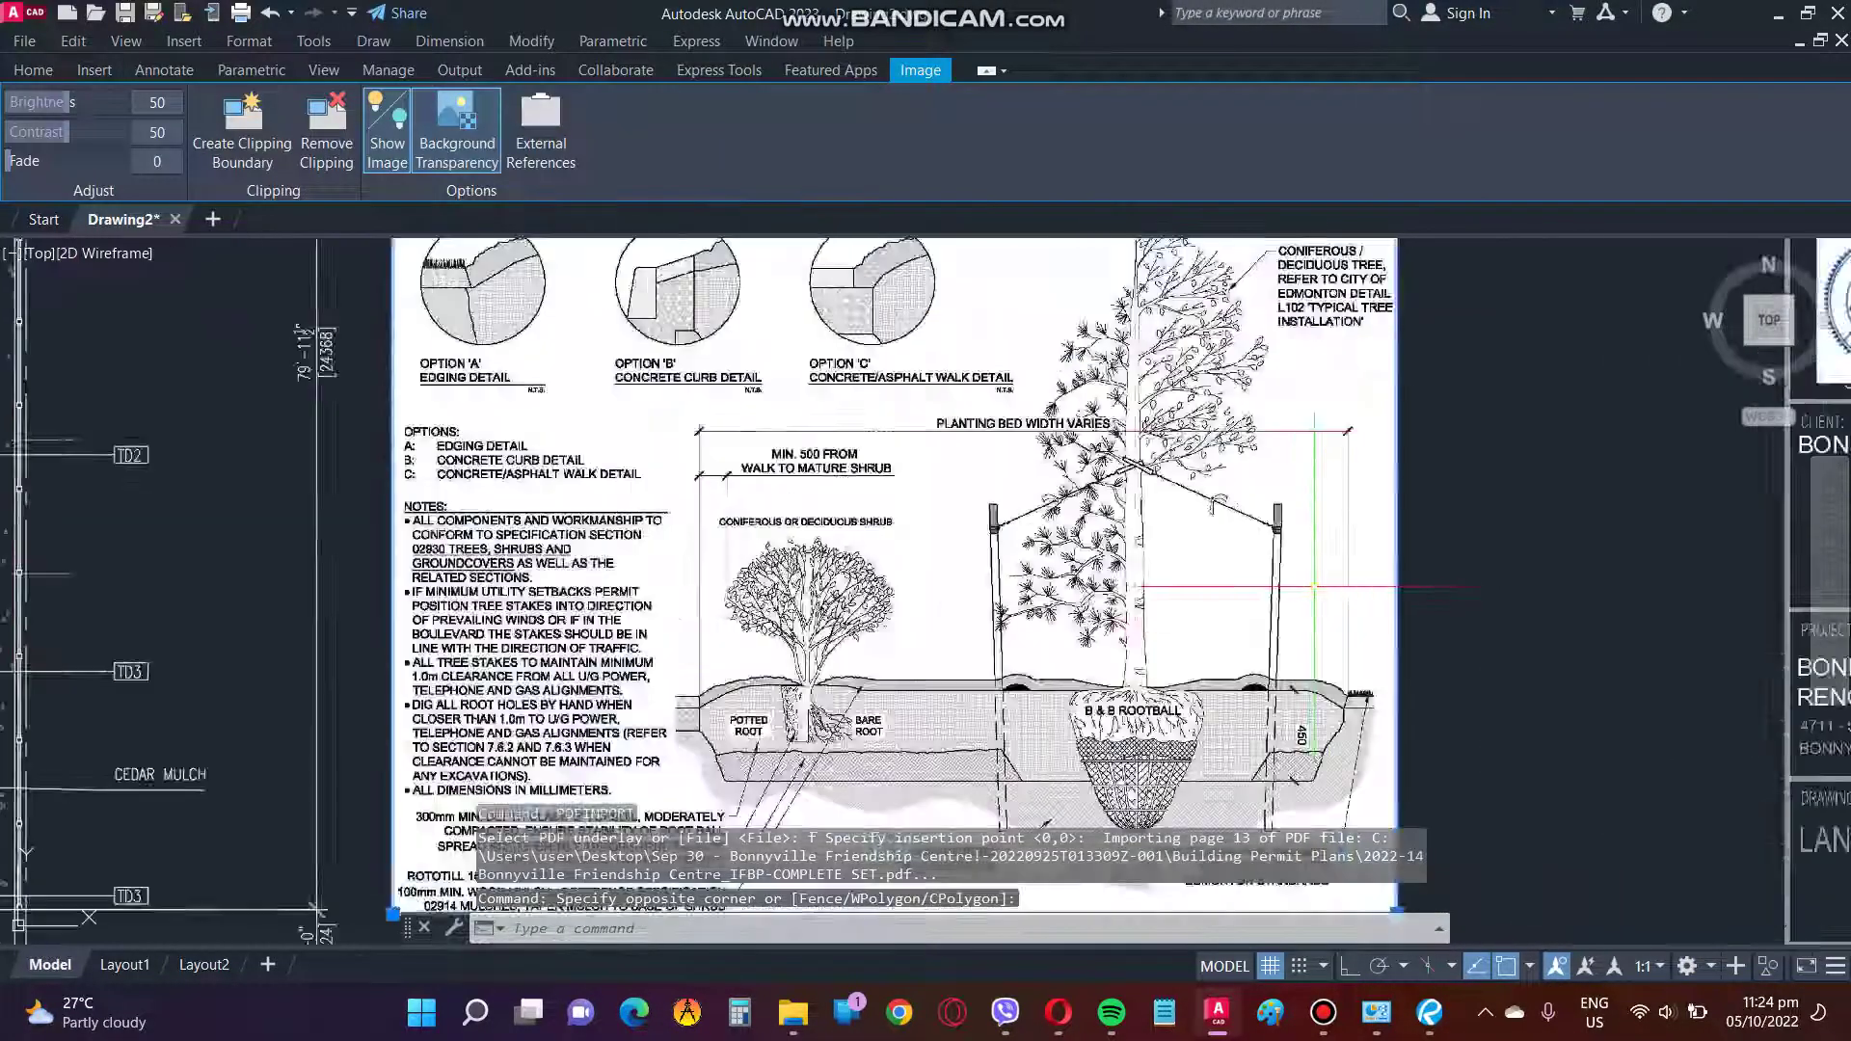
scroll(1306, 583, "down", 5)
scroll(1099, 470, "up", 5)
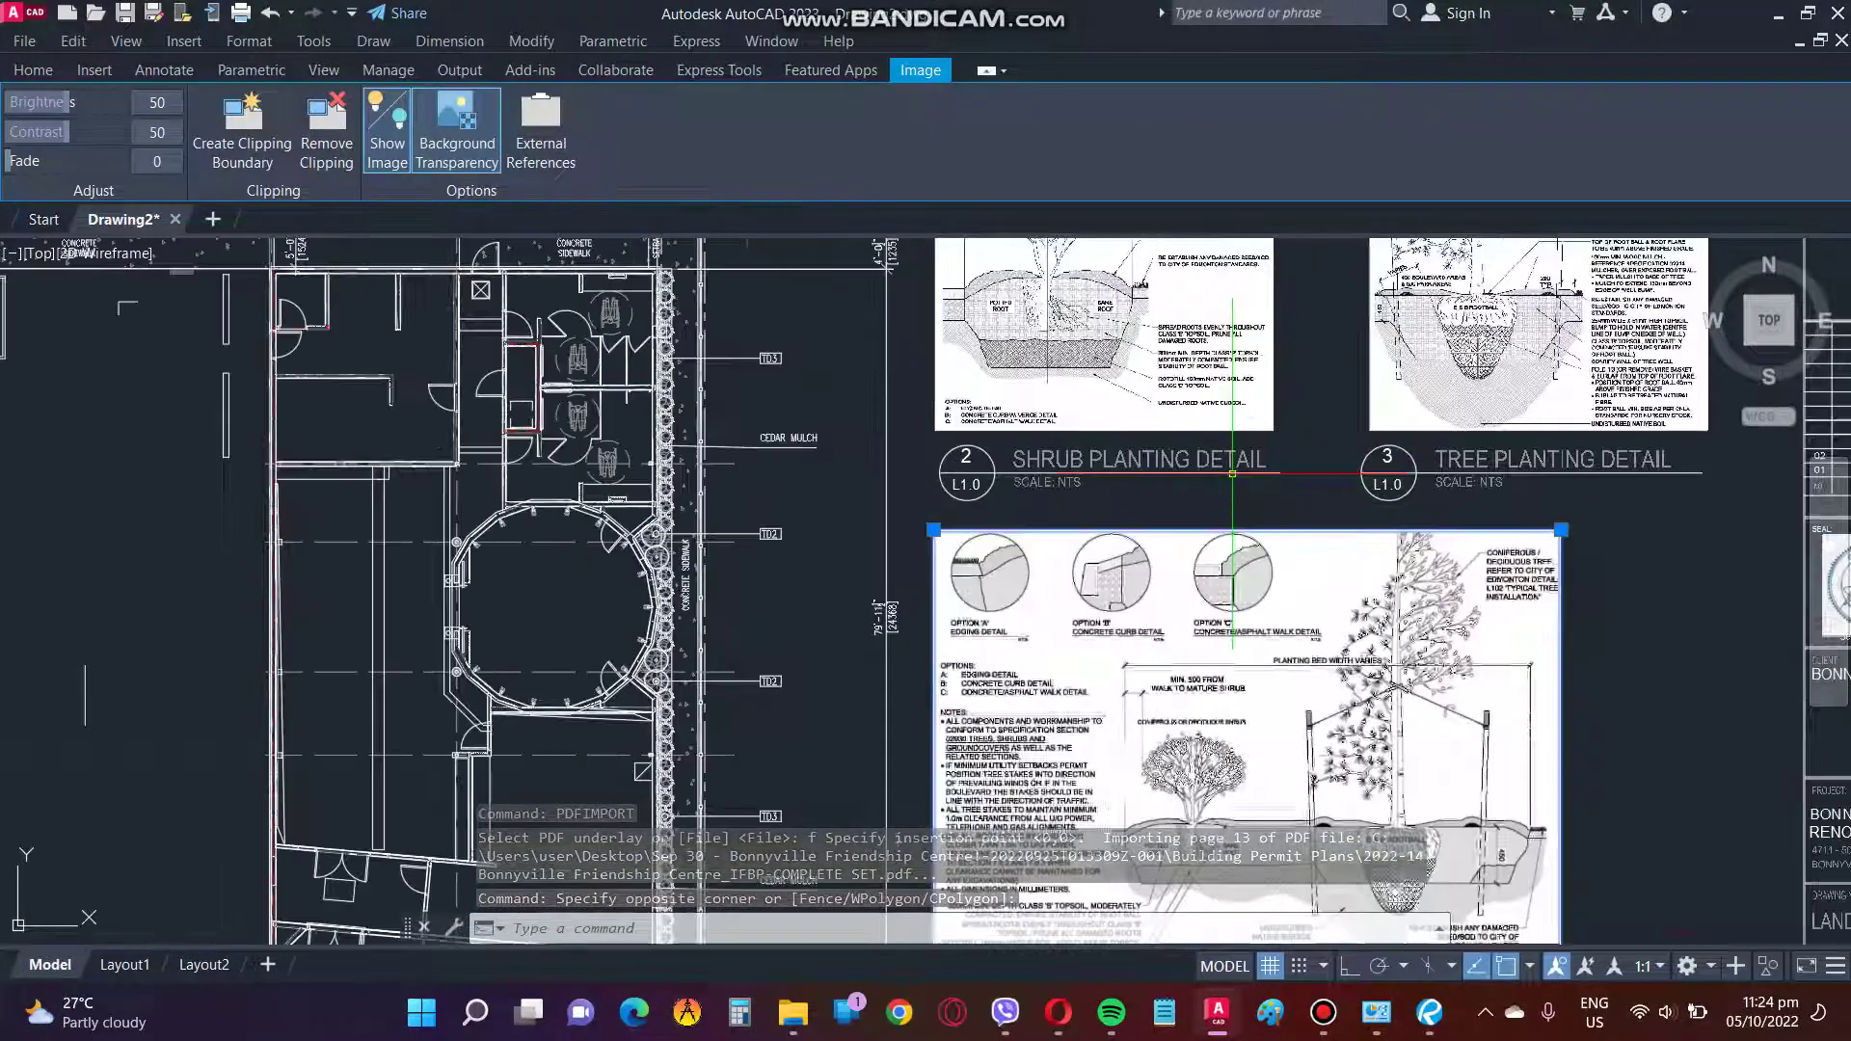
scroll(1099, 470, "down", 5)
Clear the image selection and zoom in to the TD2 tag by the concrete sidewalk.
key("Escape")
scroll(988, 517, "up", 2)
scroll(988, 517, "up", 3)
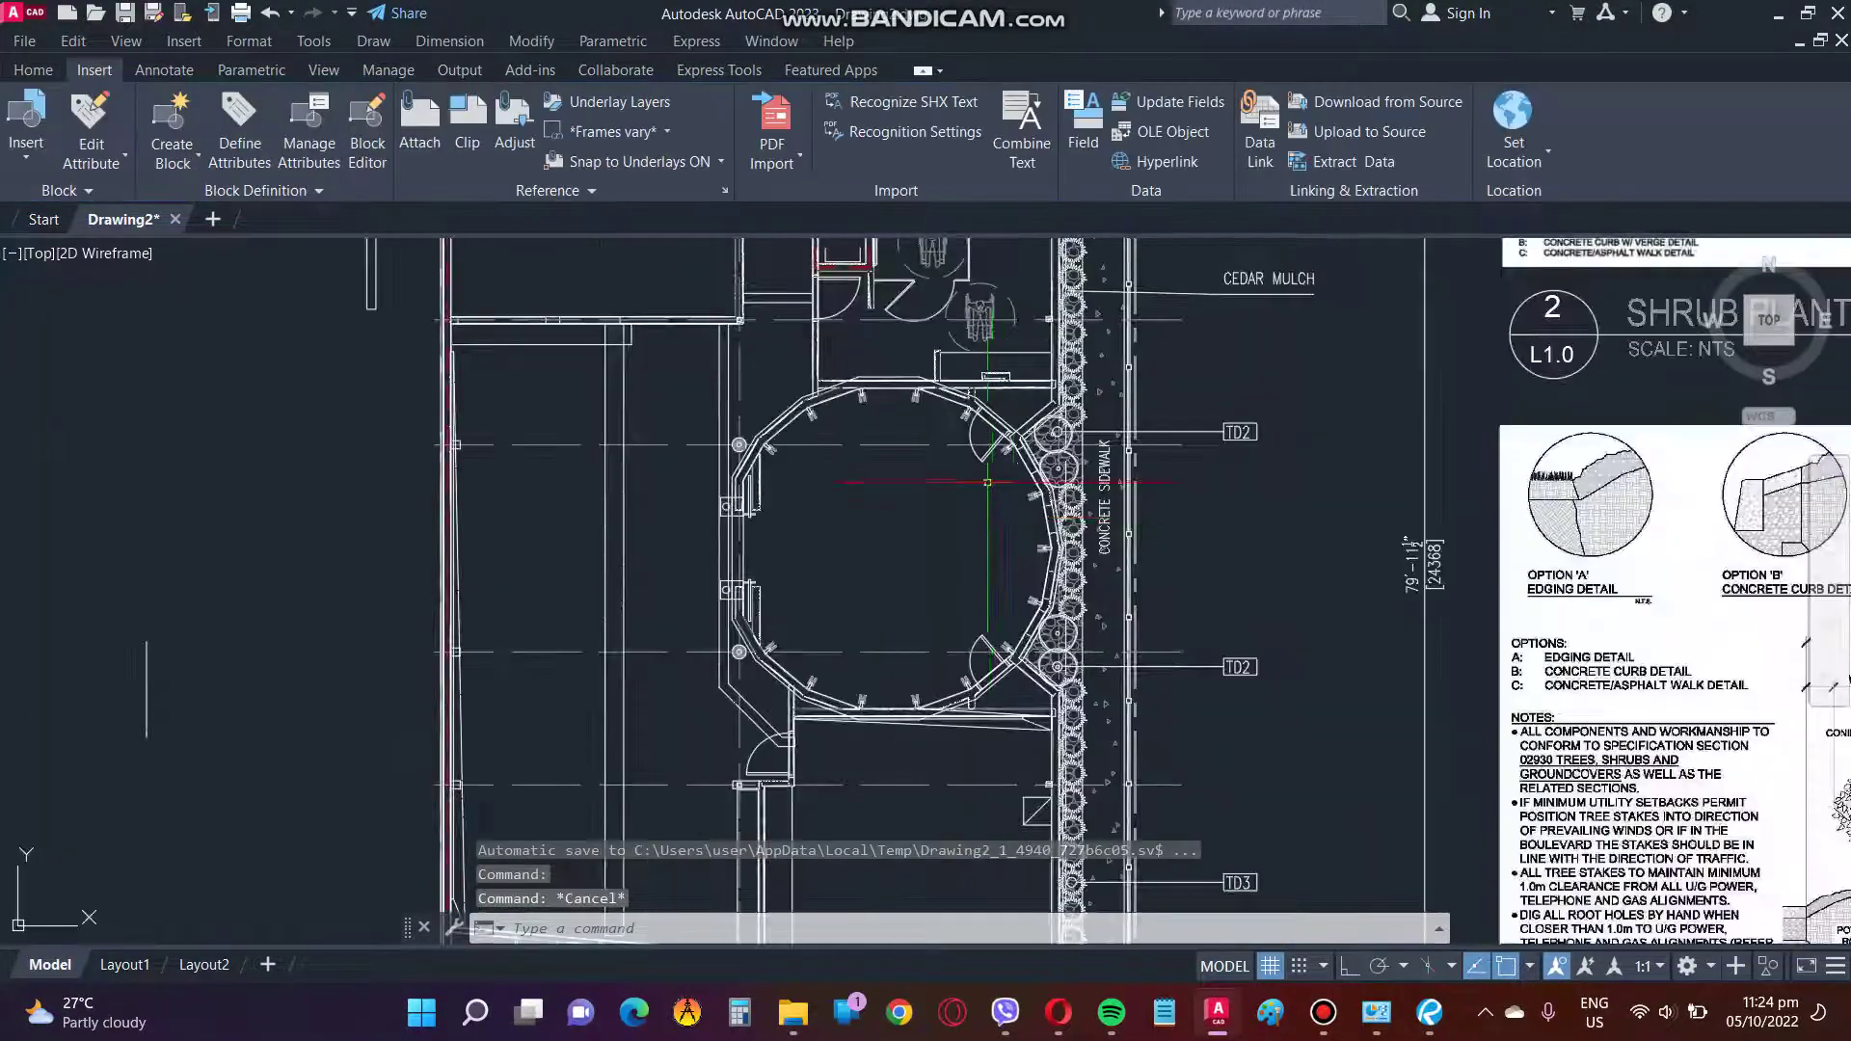
scroll(1060, 434, "up", 3)
scroll(1282, 395, "up", 3)
left_click(1307, 373)
key("Escape")
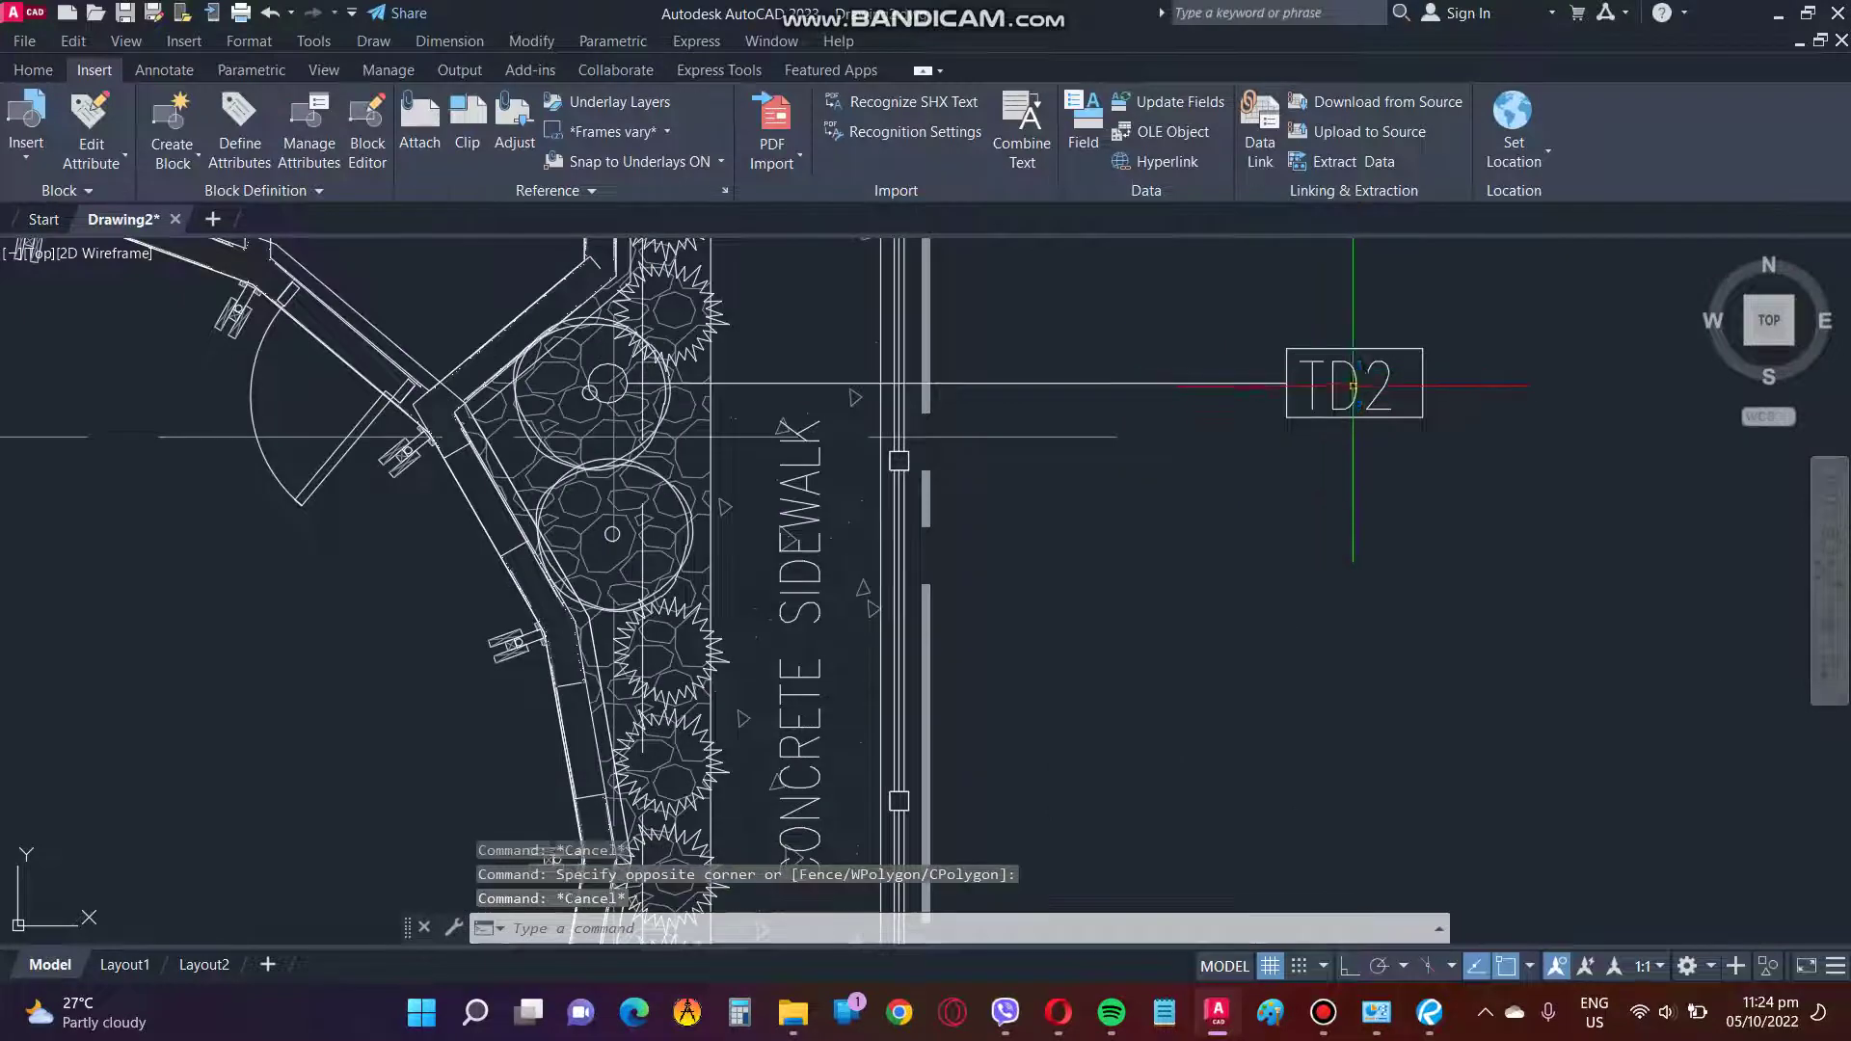
scroll(1350, 385, "up", 3)
scroll(1361, 386, "up", 3)
left_click(1425, 421)
key("Escape")
Crossing-window select the TD2 tag's lettering, revealing it is linework rather than text.
left_click(1486, 418)
left_click(1177, 397)
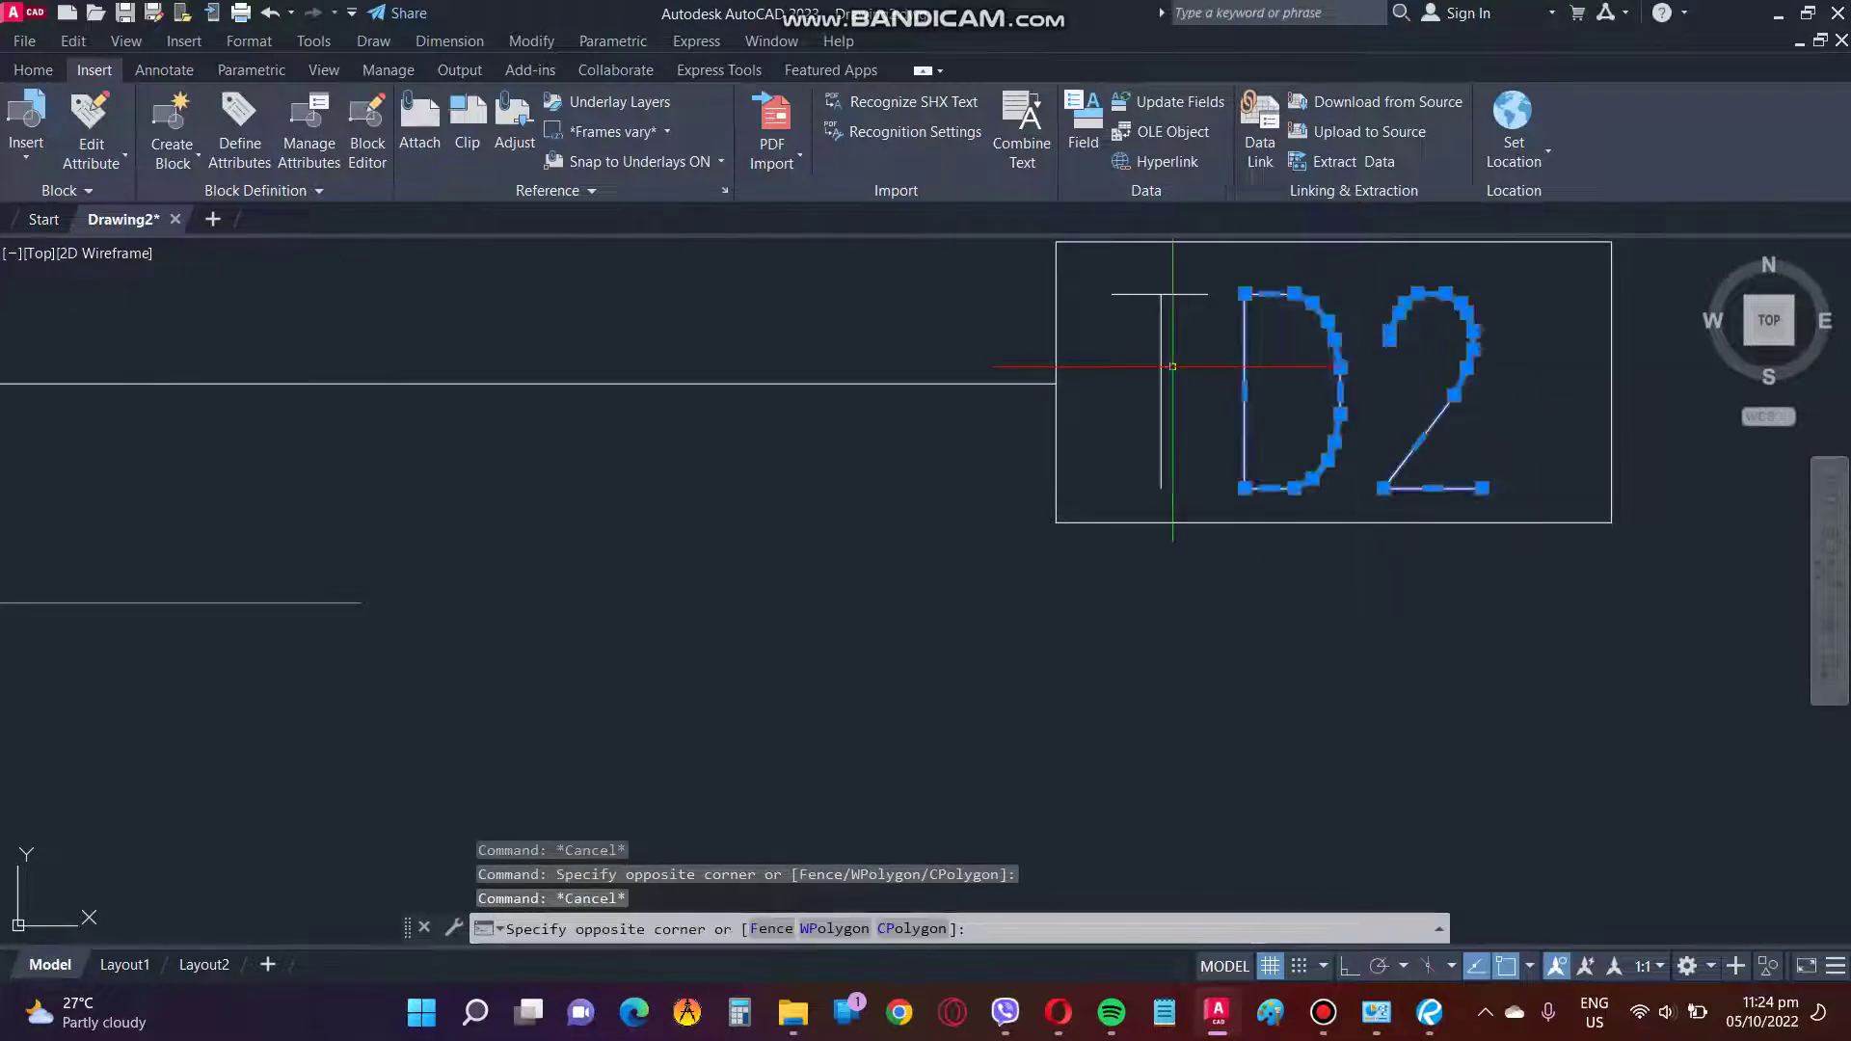
key("Escape")
left_click(1517, 446)
left_click(1222, 367)
key("Escape")
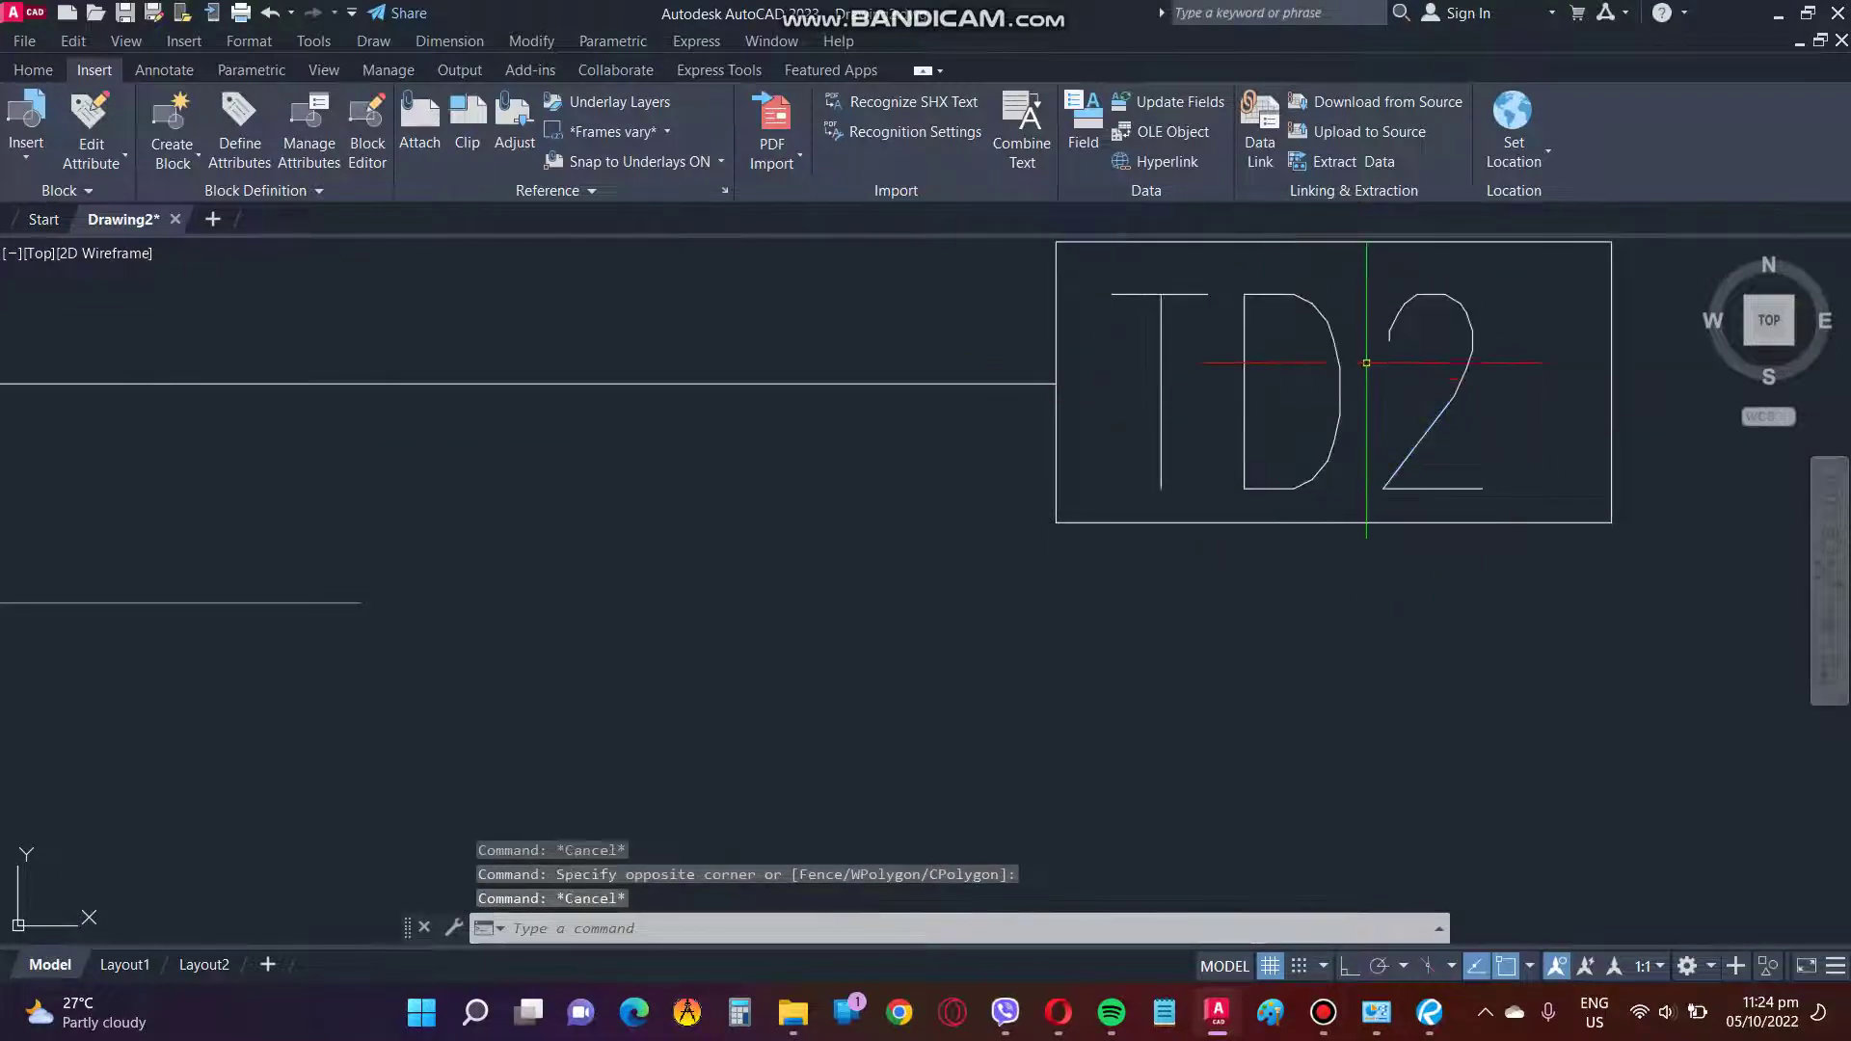
left_click(1499, 400)
left_click(1205, 365)
scroll(1205, 406, "down", 2)
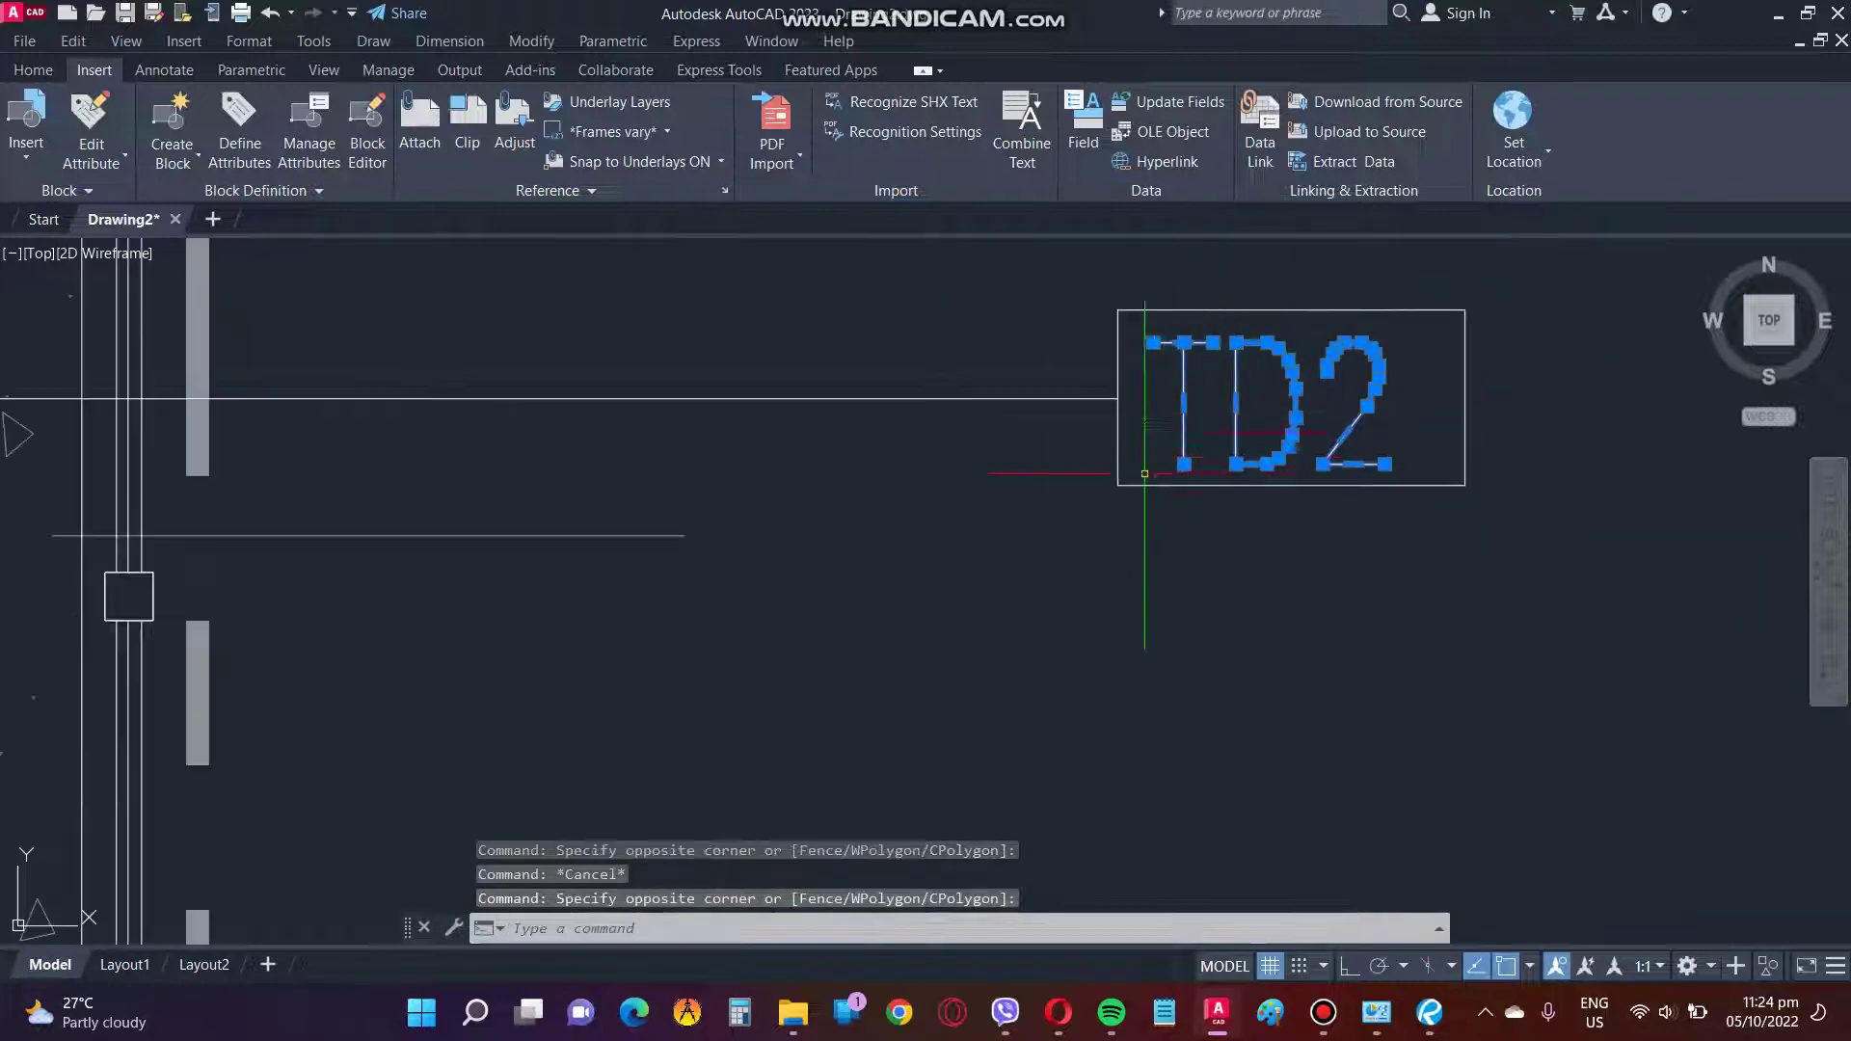
scroll(1289, 434, "down", 5)
scroll(1205, 444, "up", 5)
key("Escape")
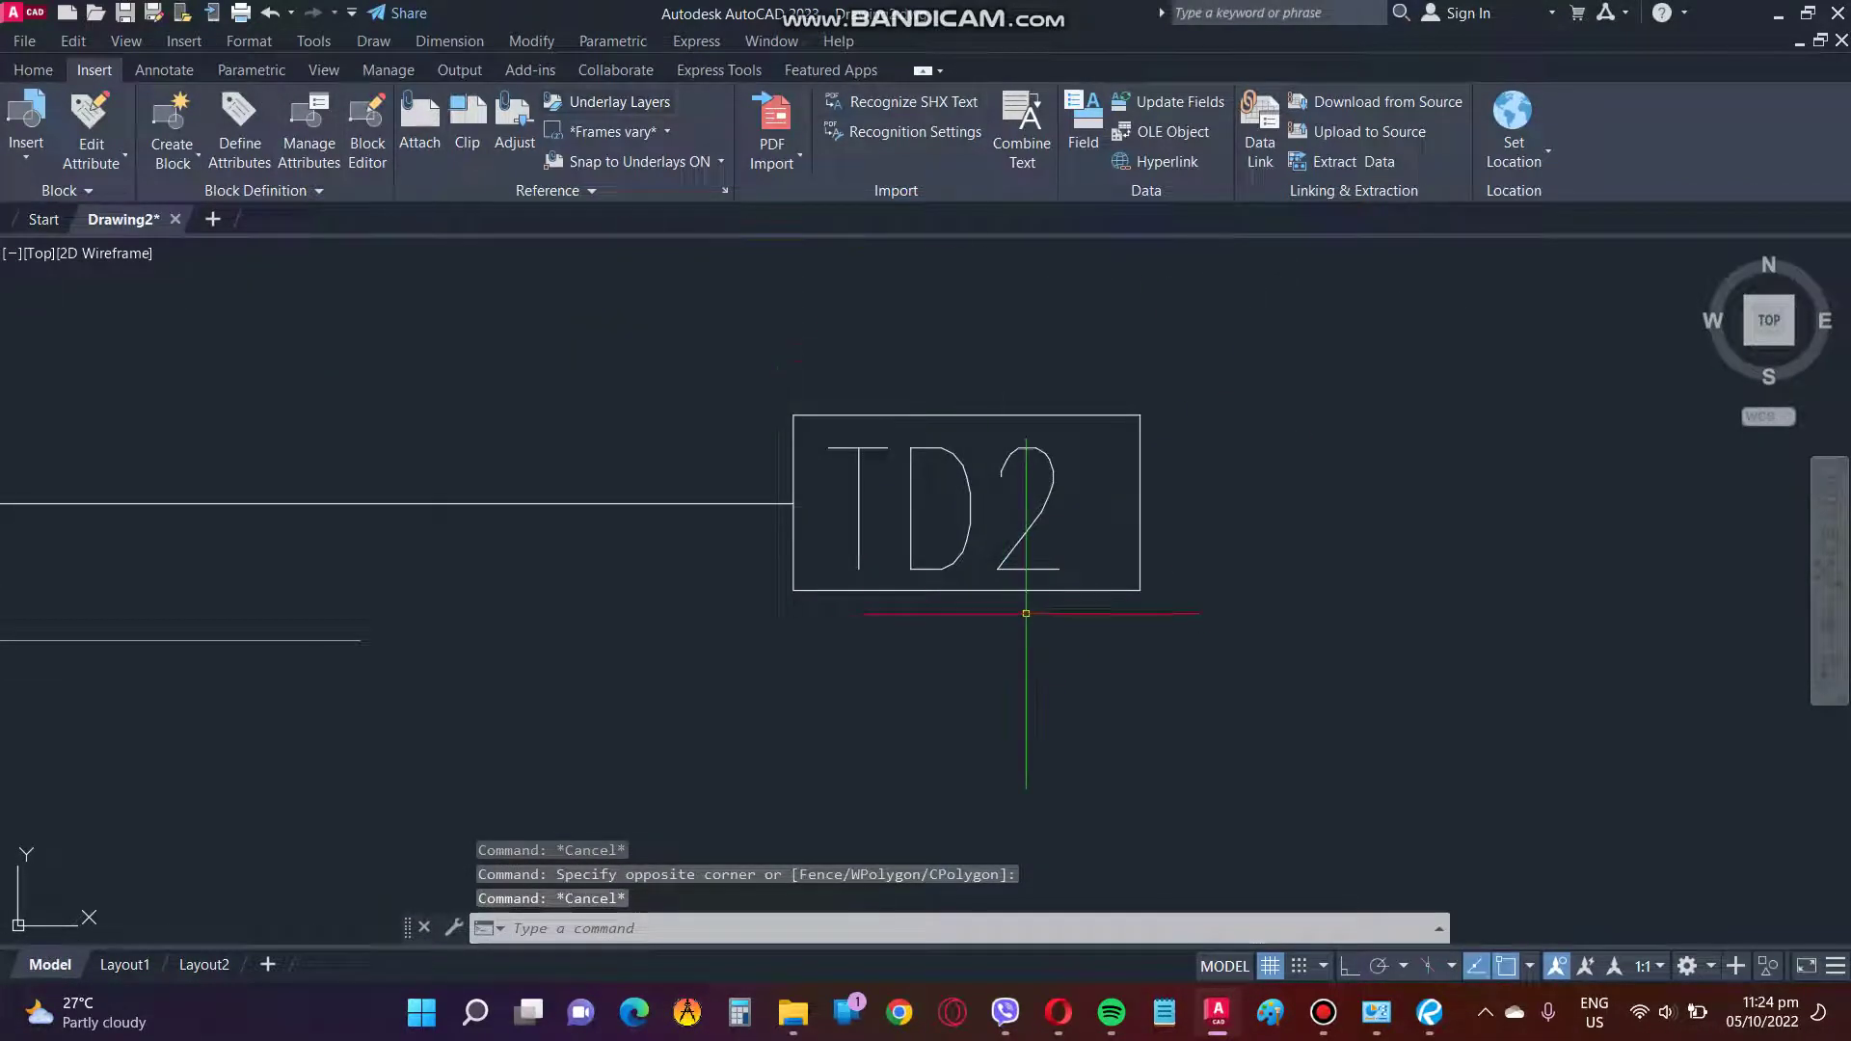
left_click(1075, 576)
left_click(812, 433)
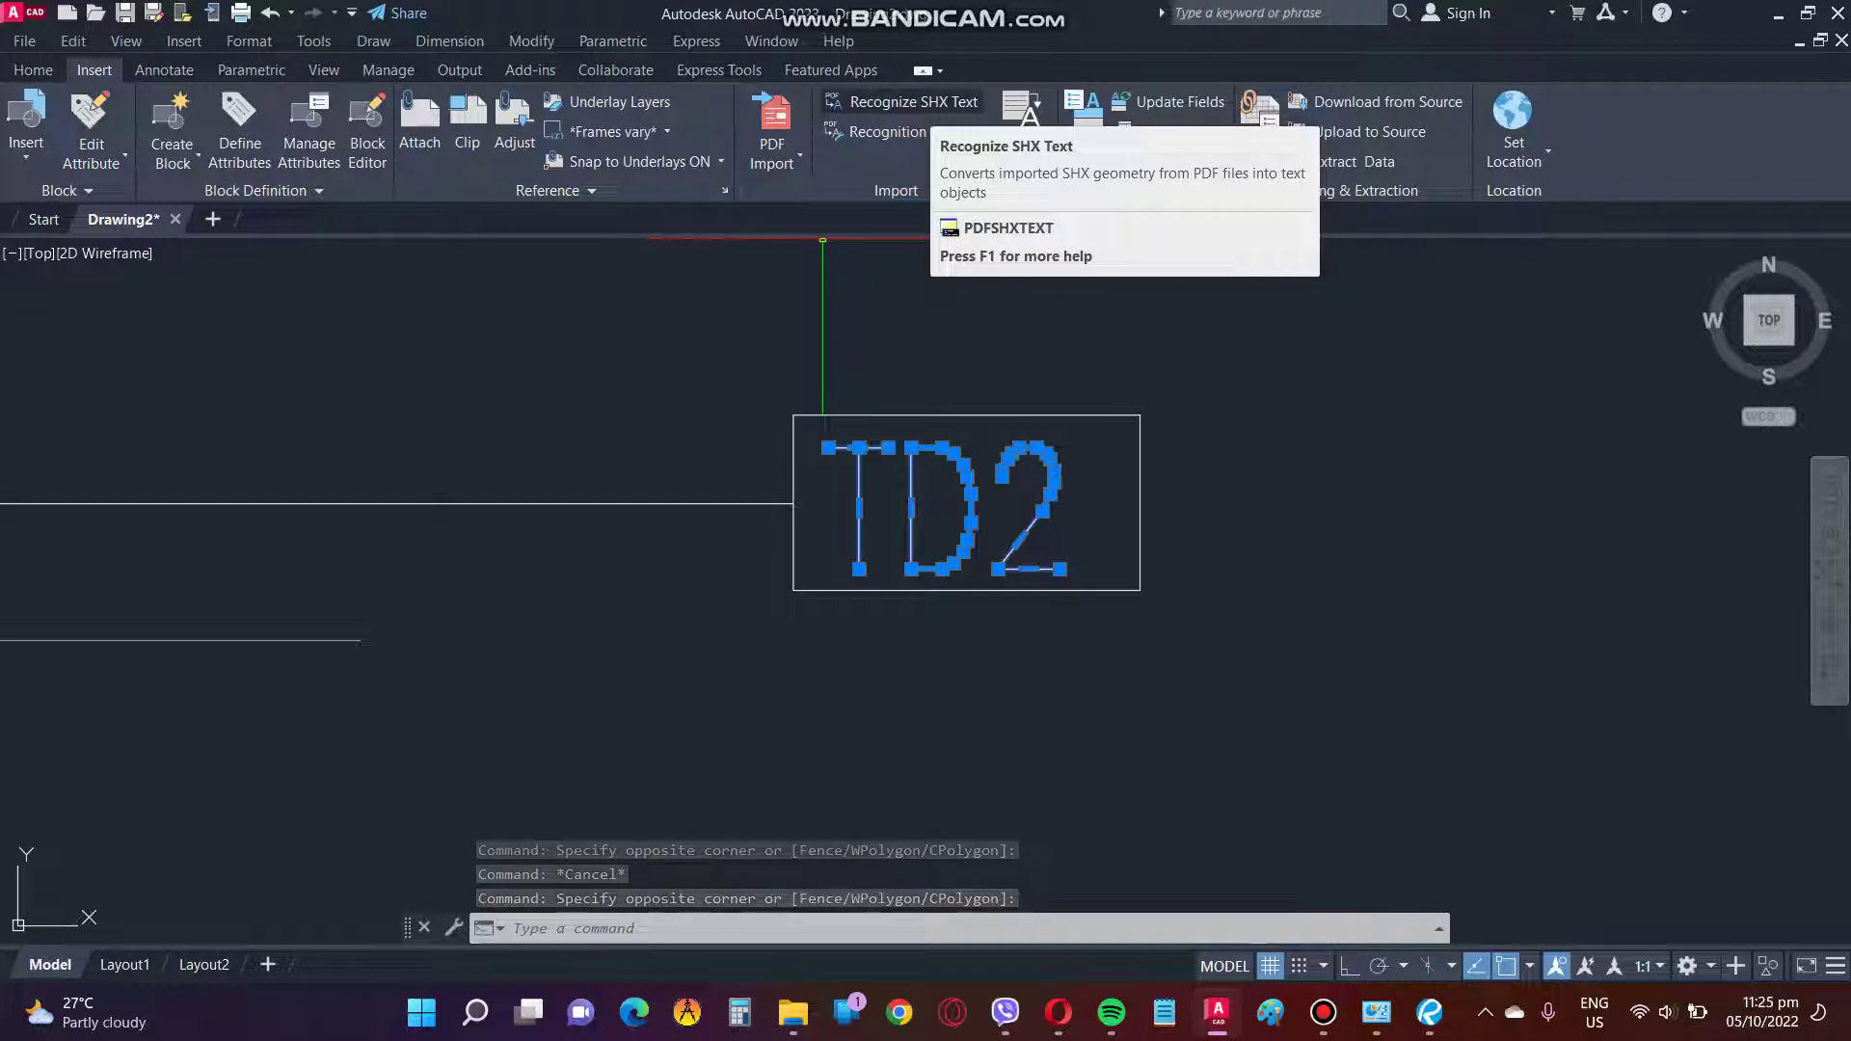
Convert the TD2 lettering with Recognize SHX Text and test-edit the resulting text object.
left_click(901, 101)
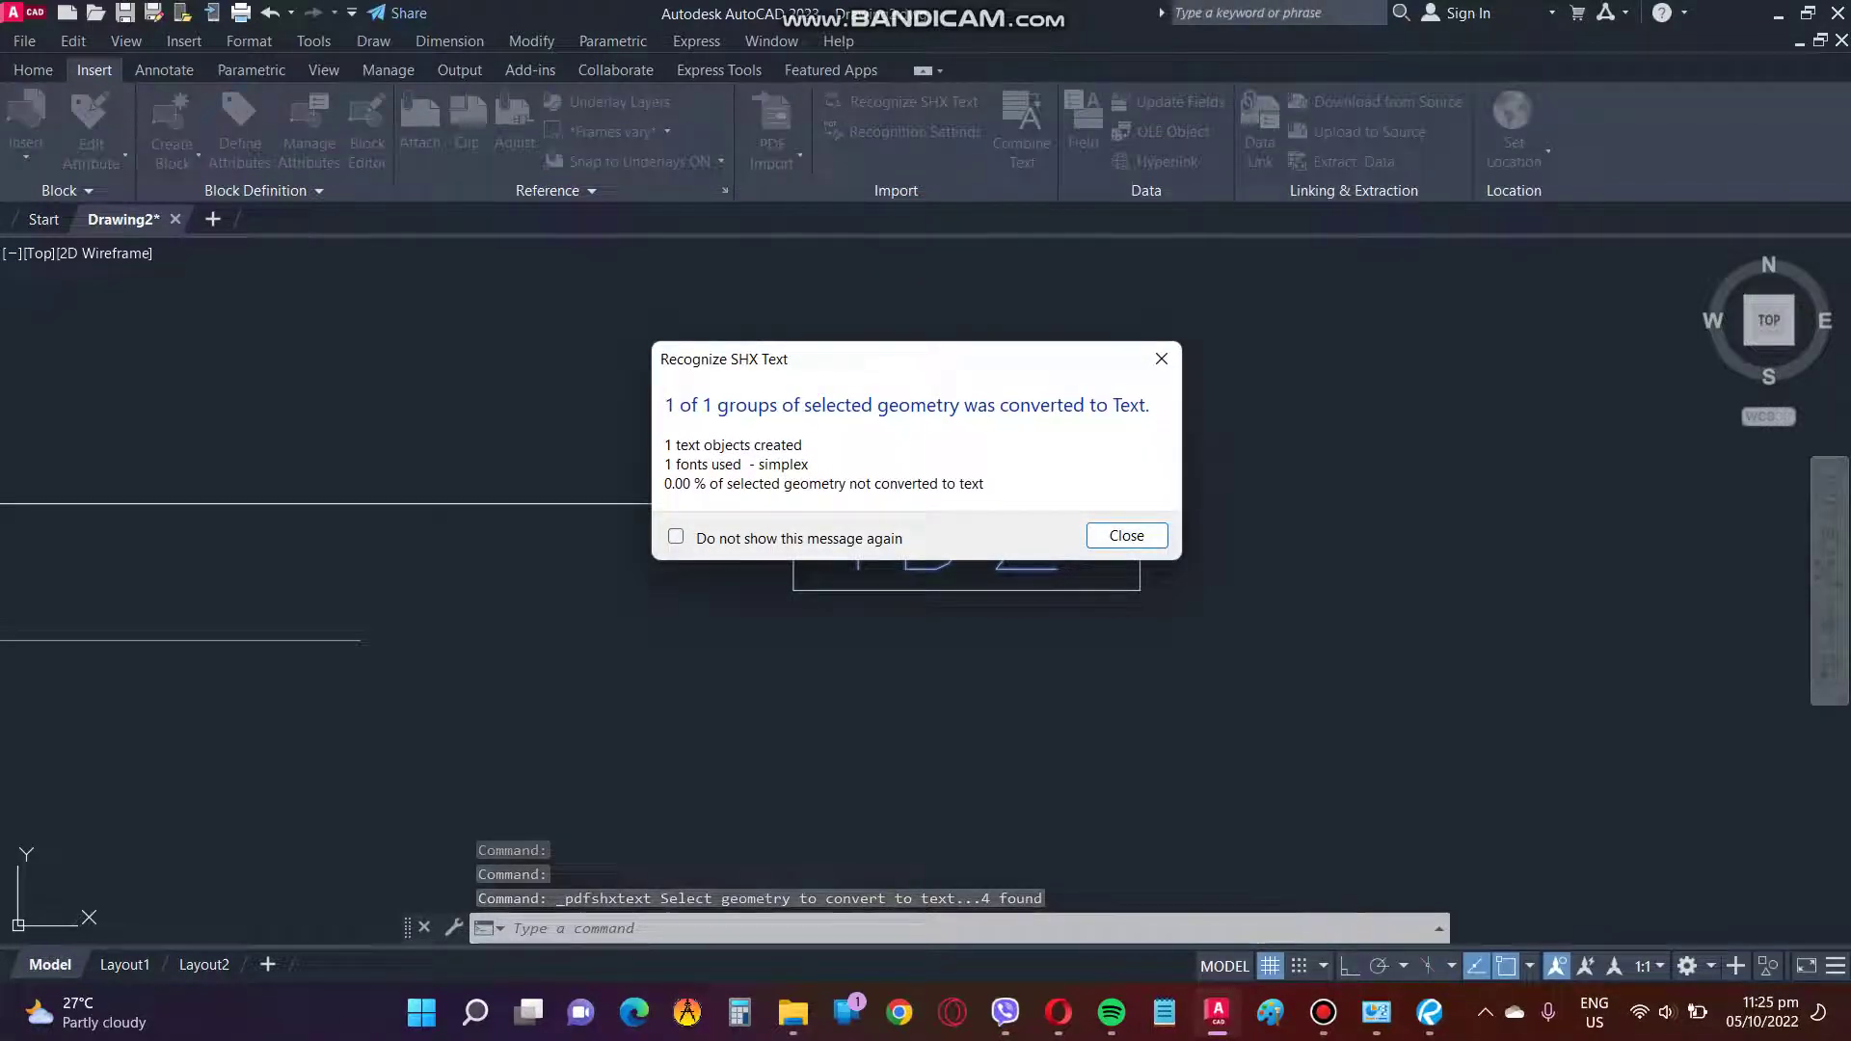
left_click(1126, 535)
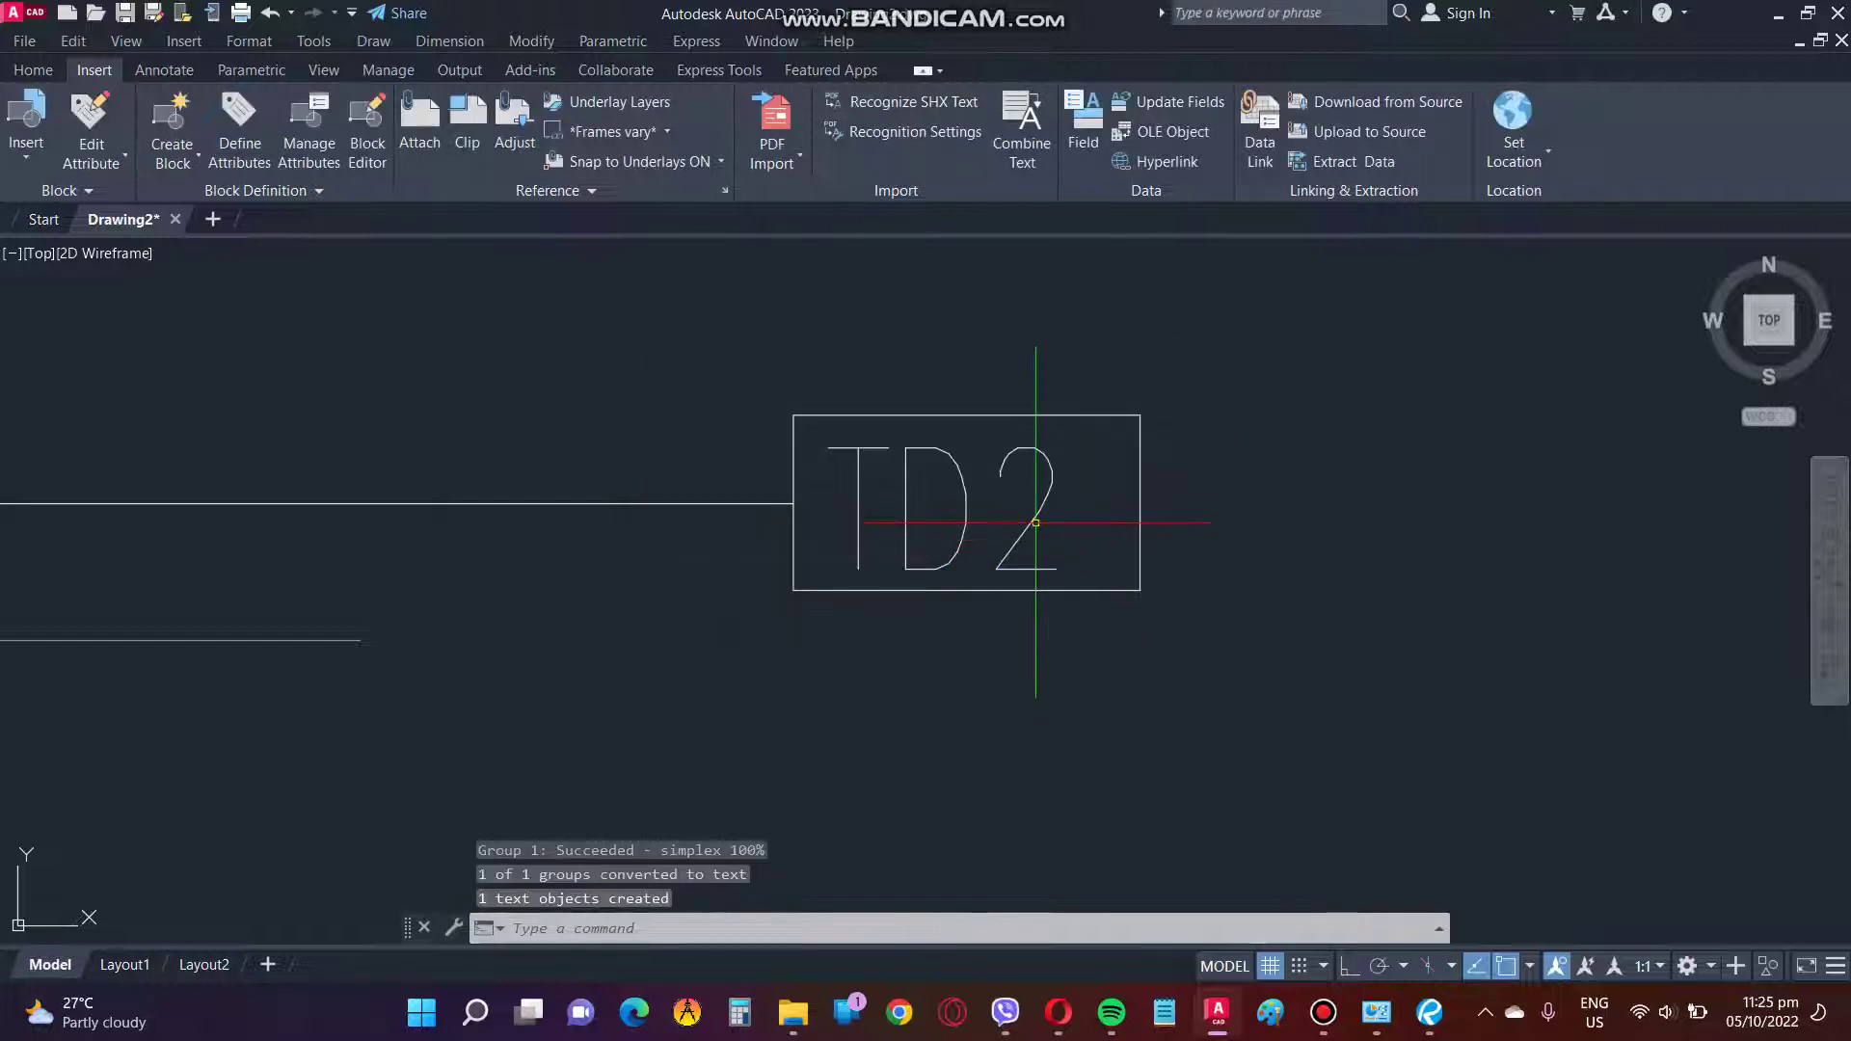
double_click(1034, 519)
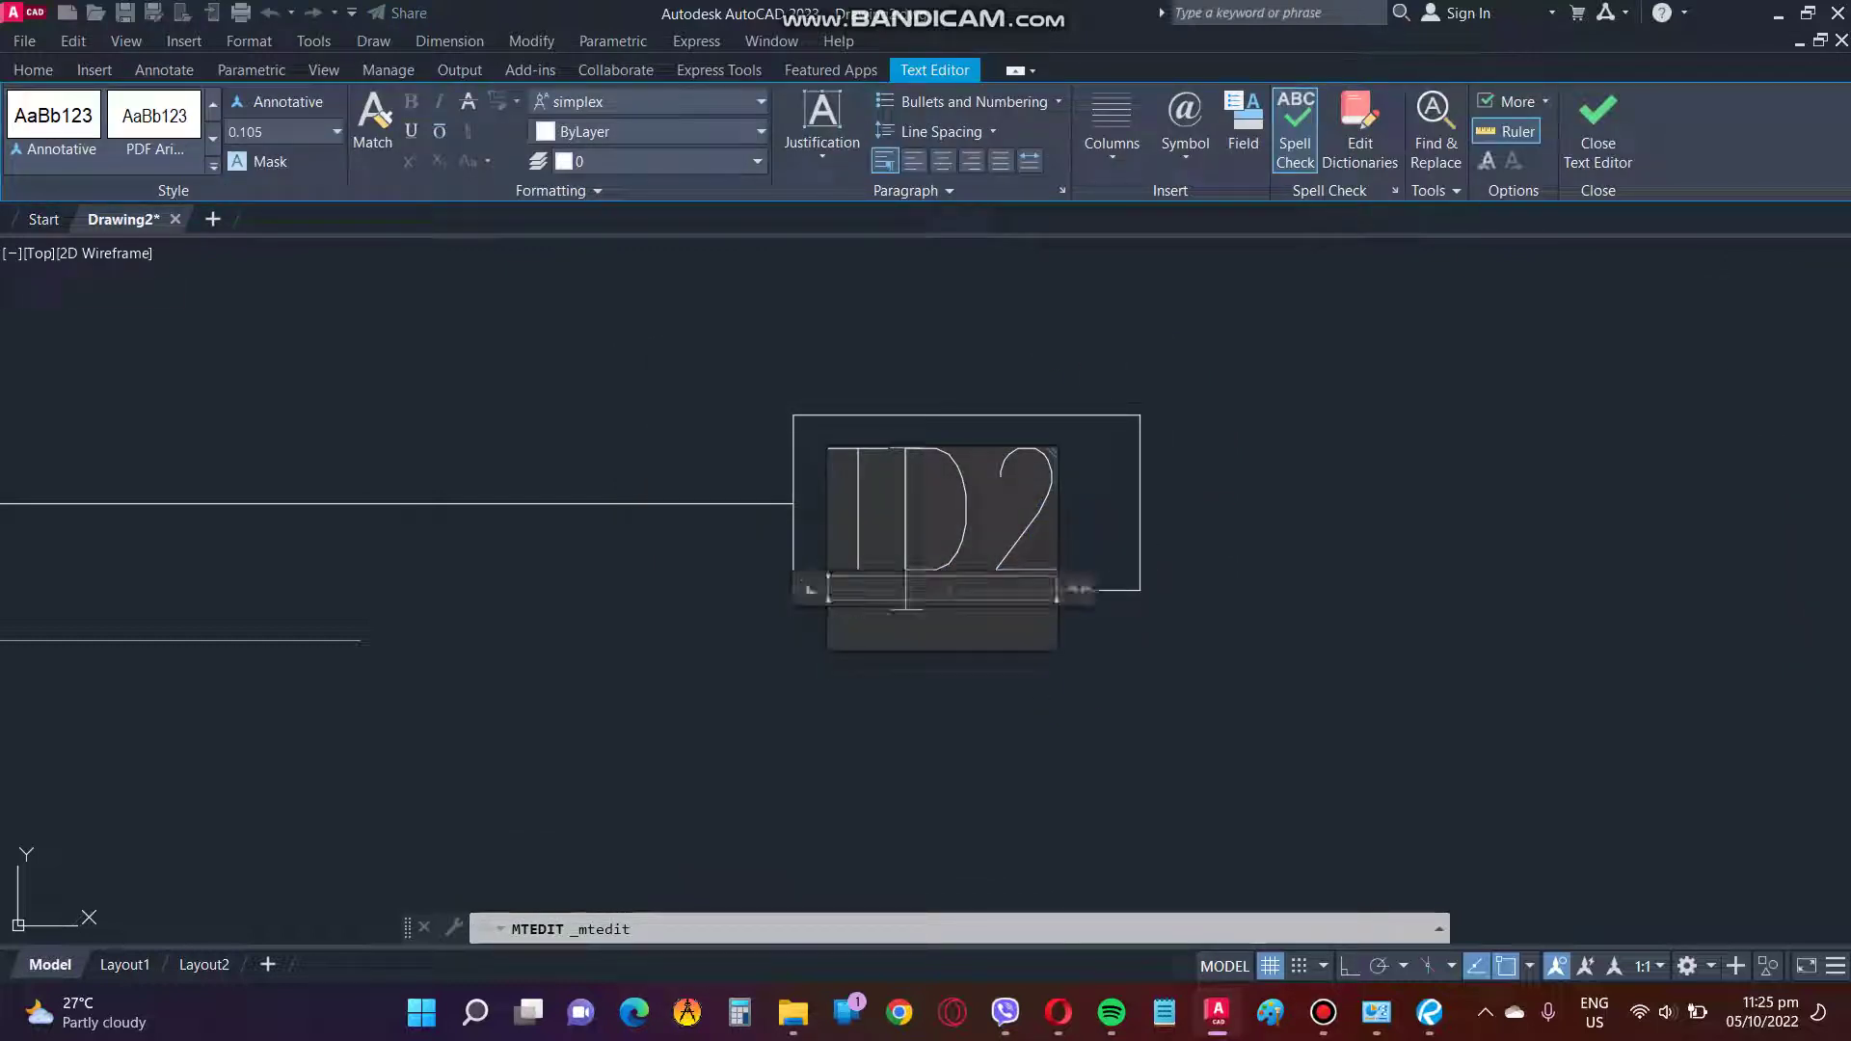
type("3")
key("Escape")
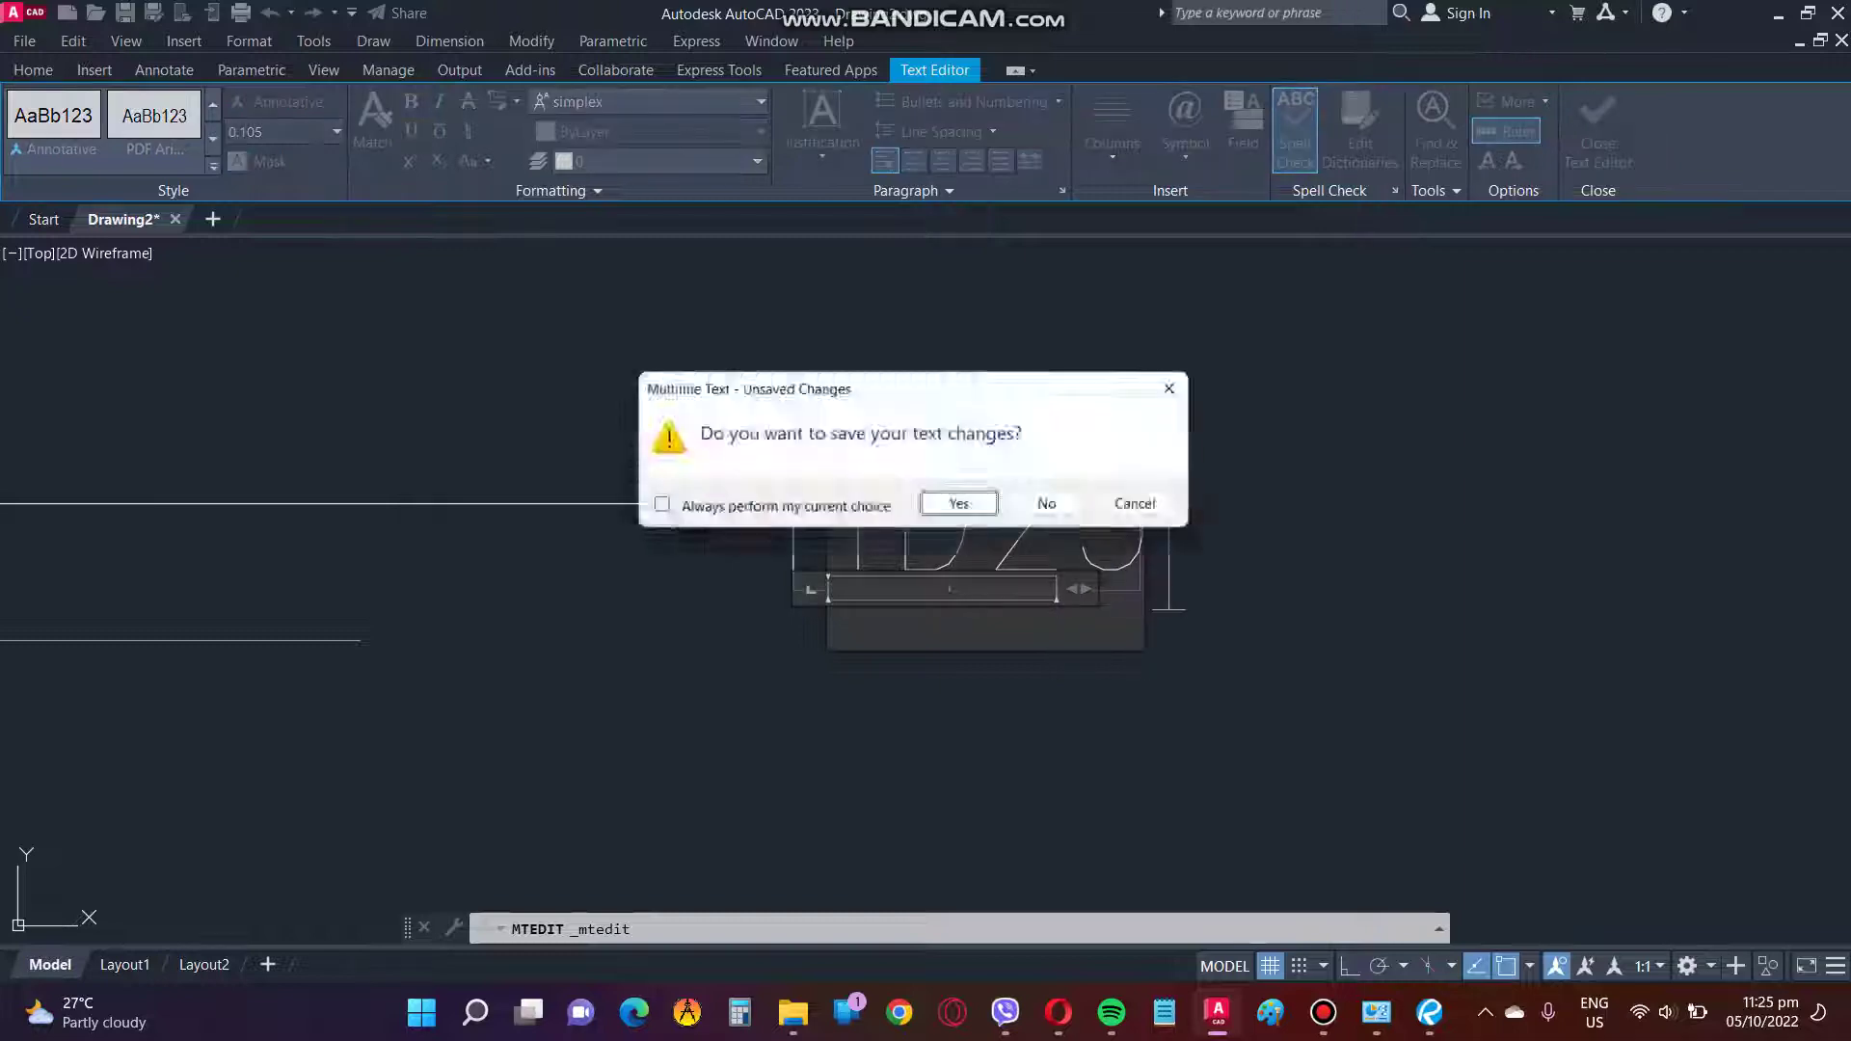
key("Escape")
key("Escape")
Close the save prompt and zoom to the general notes beside the landscape schedule.
key("Return")
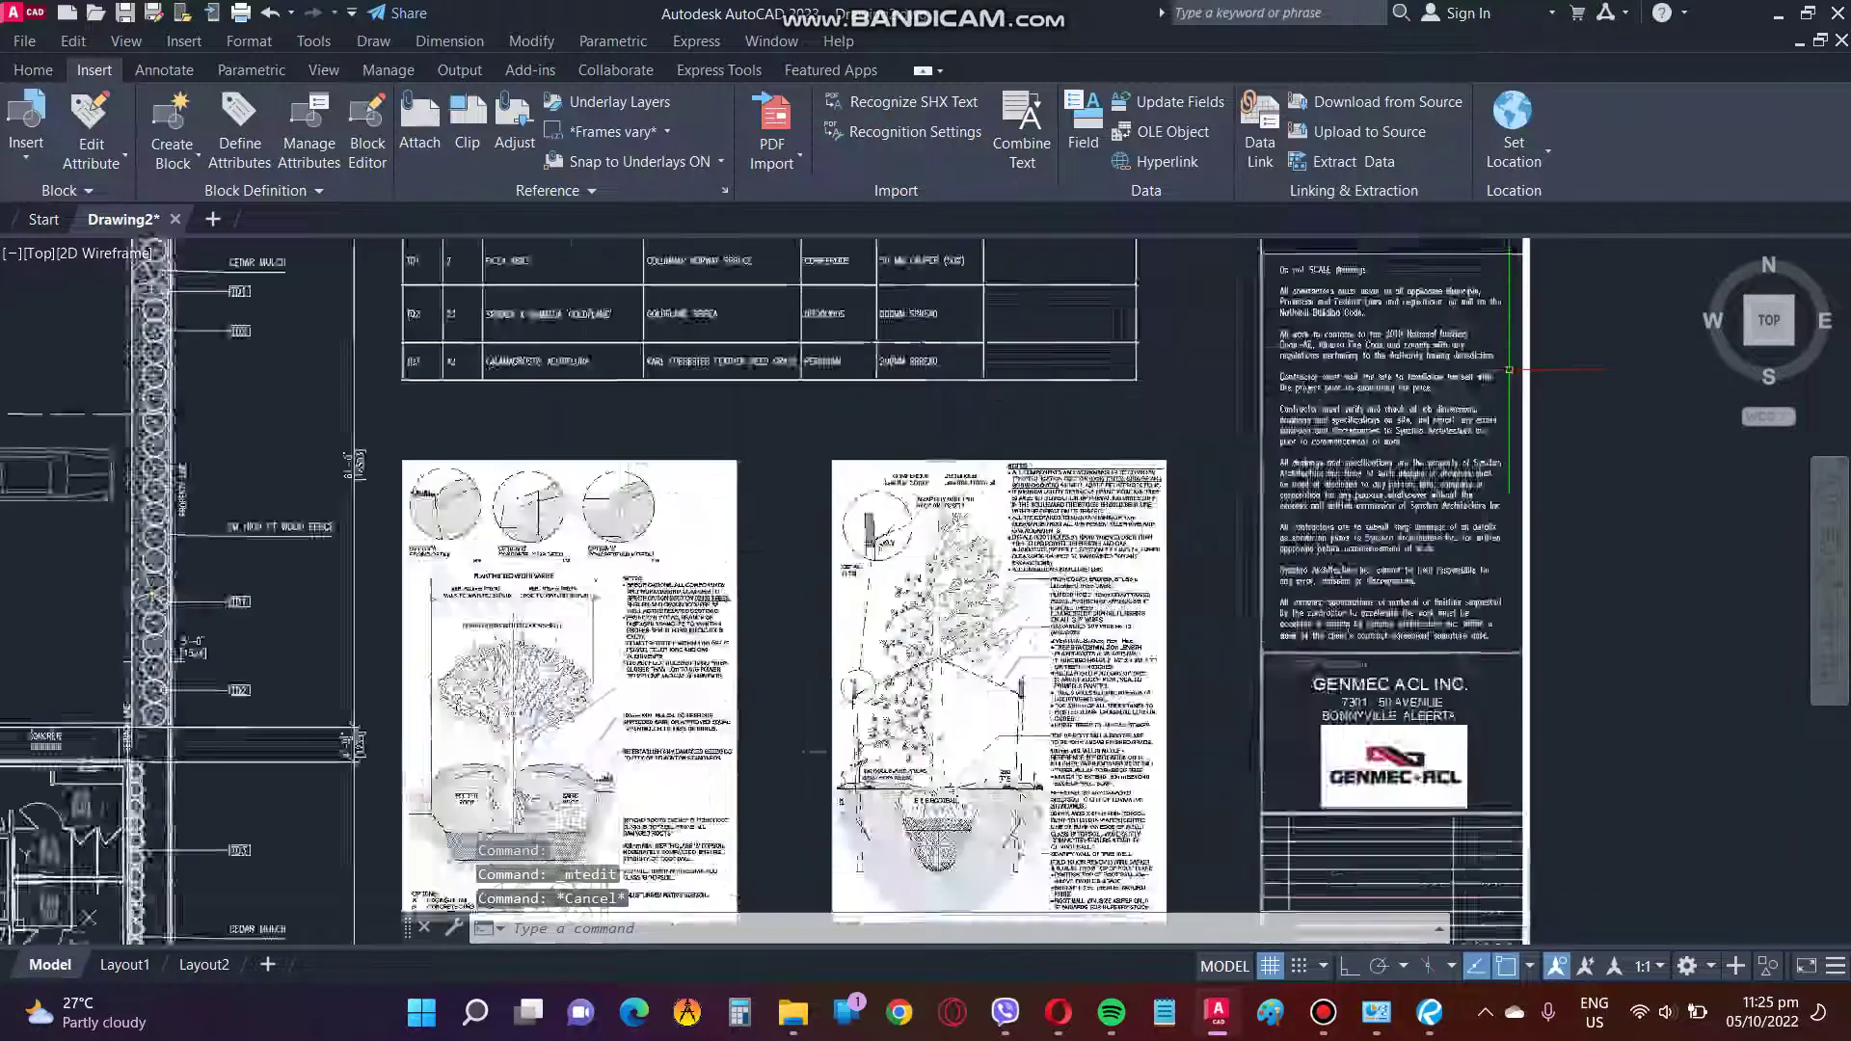
scroll(1385, 414, "up", 5)
double_click(1272, 357)
key("Escape")
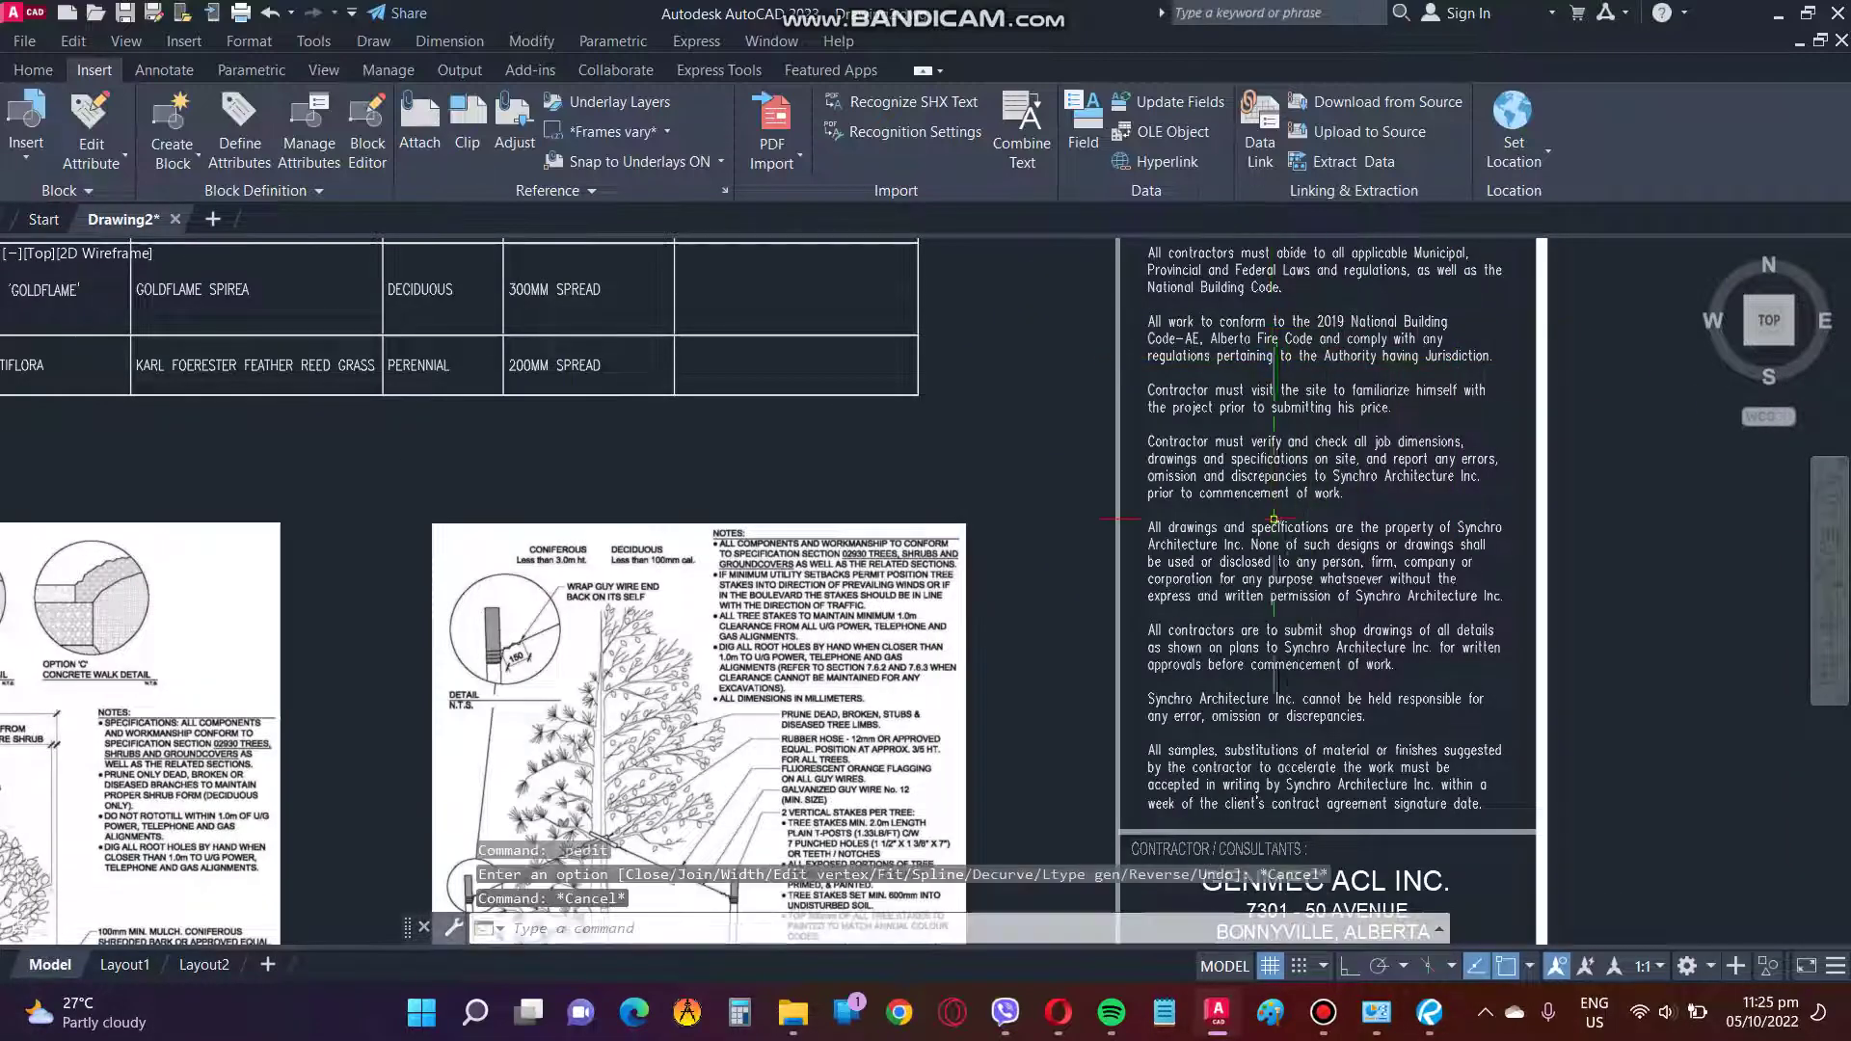
scroll(1542, 366, "down", 5)
scroll(1291, 443, "up", 3)
scroll(1286, 544, "up", 2)
scroll(1286, 544, "down", 2)
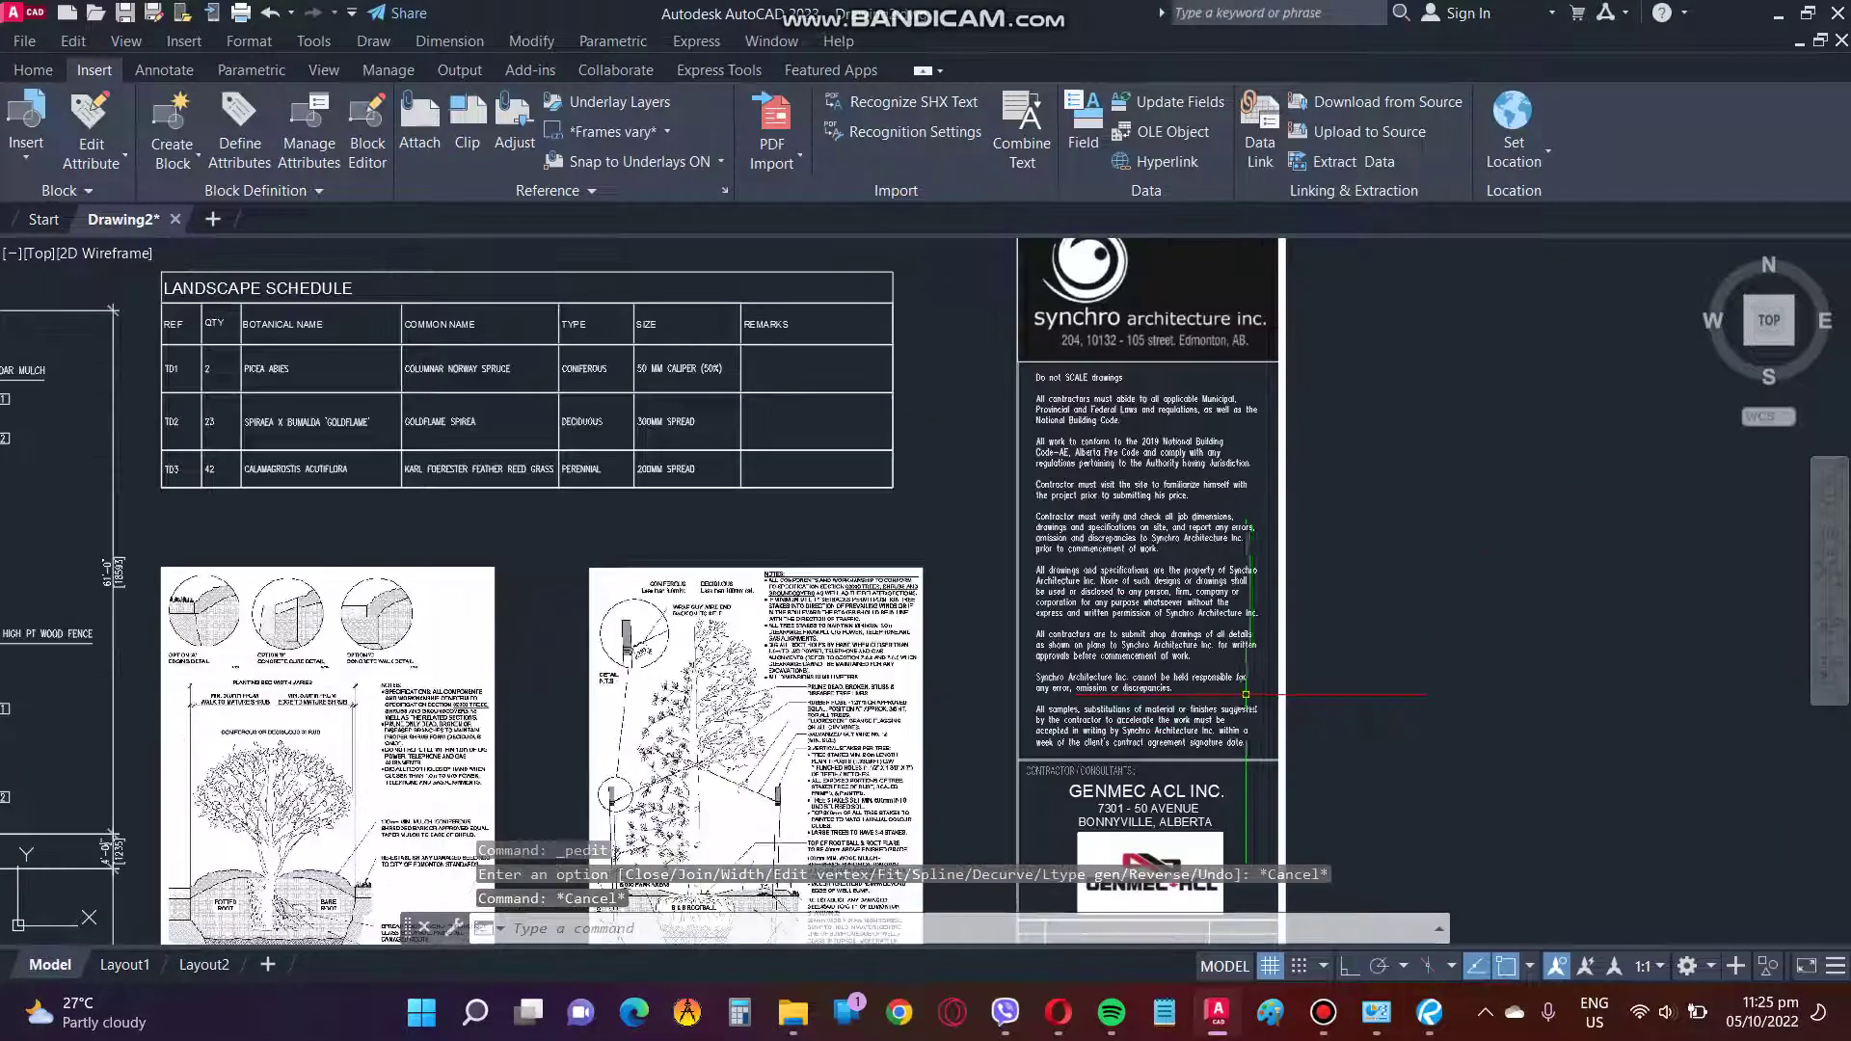
scroll(1273, 675, "up", 2)
scroll(1253, 732, "down", 2)
scroll(1244, 699, "up", 2)
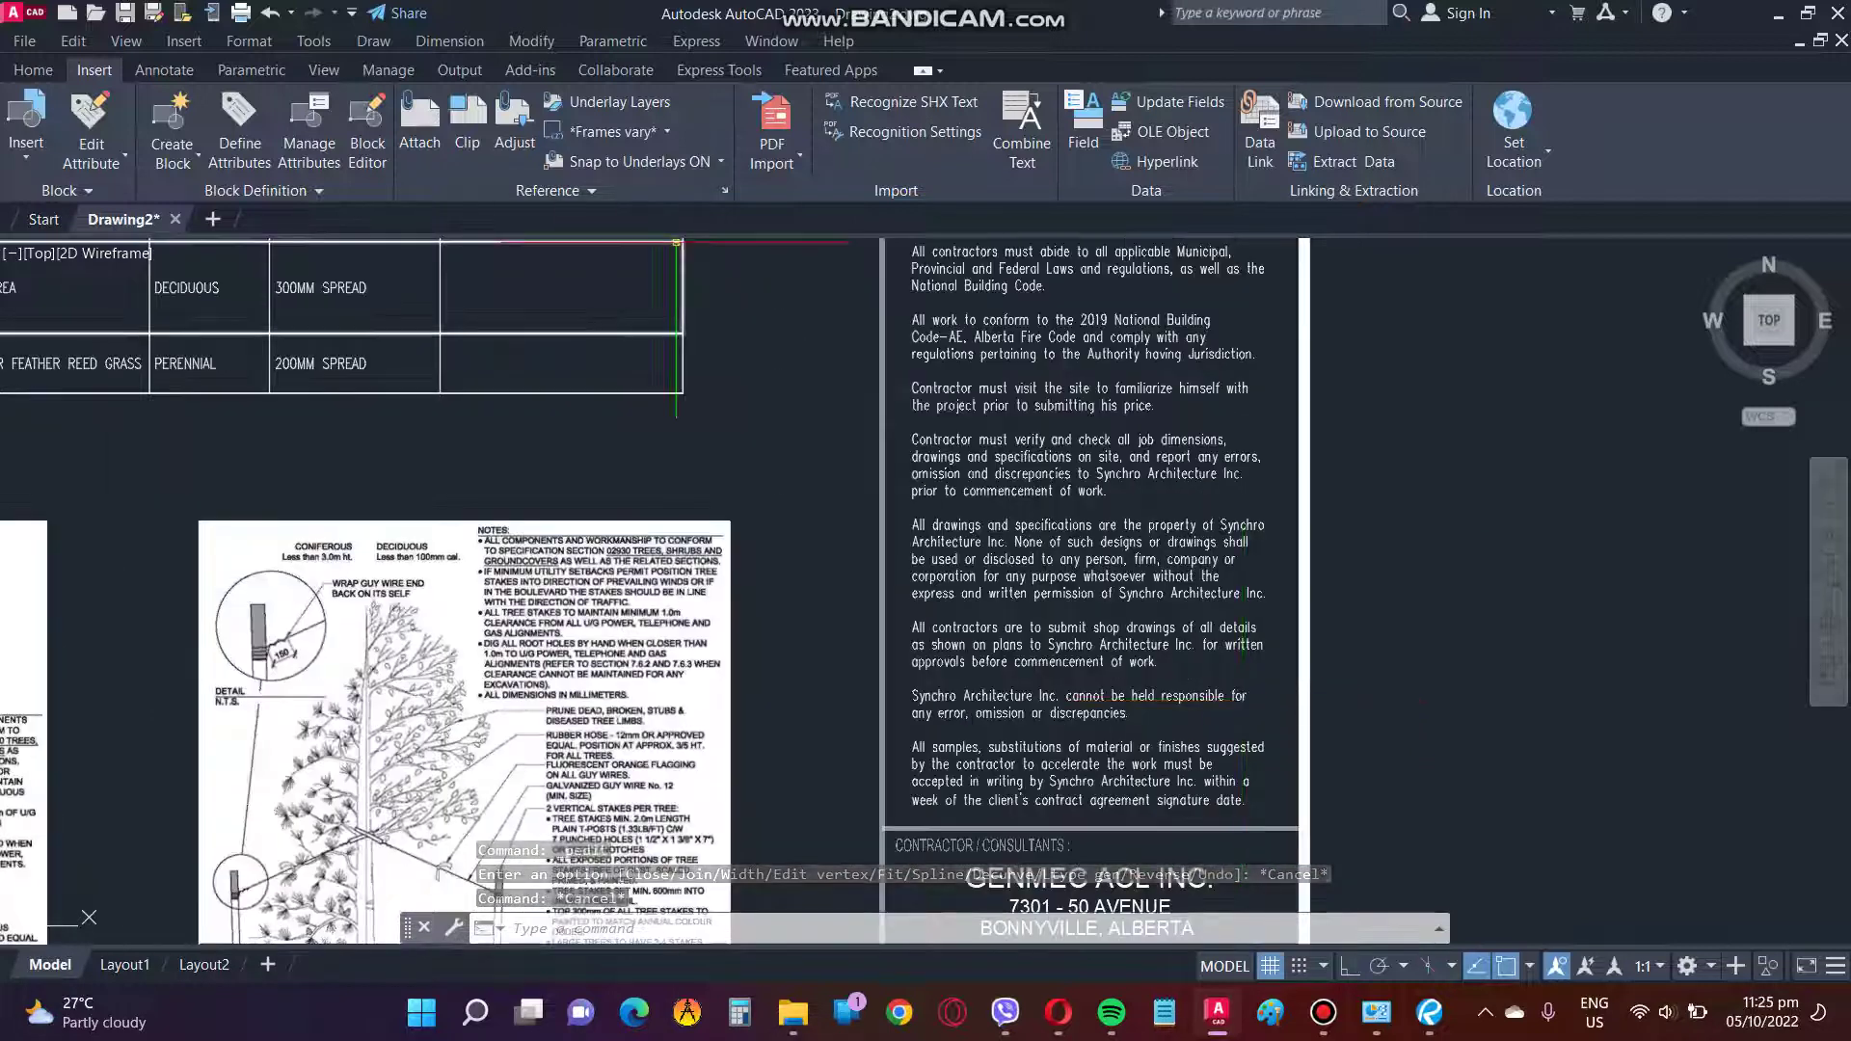
Crossing-select the notes lettering to convert it into 27 text objects, then open one for editing.
left_click(1260, 812)
scroll(1278, 812, "down", 2)
left_click(1039, 424)
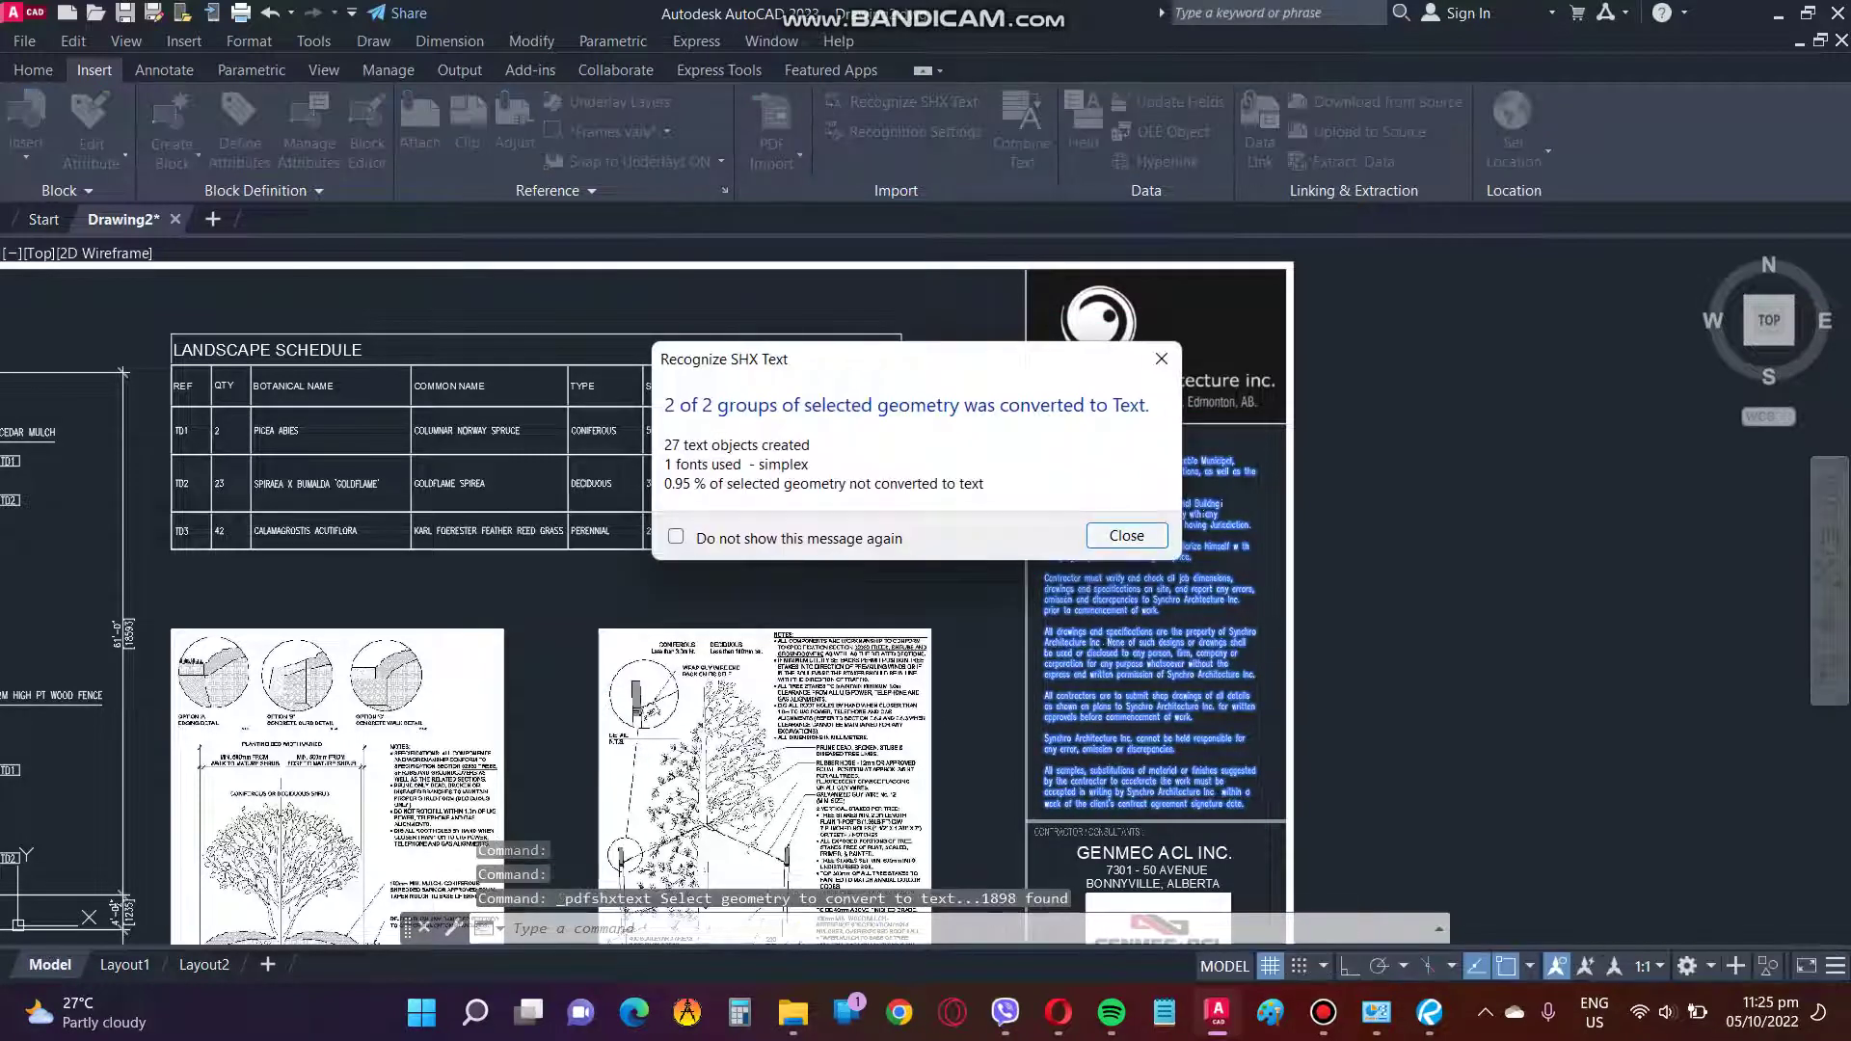
key("Return")
double_click(1057, 485)
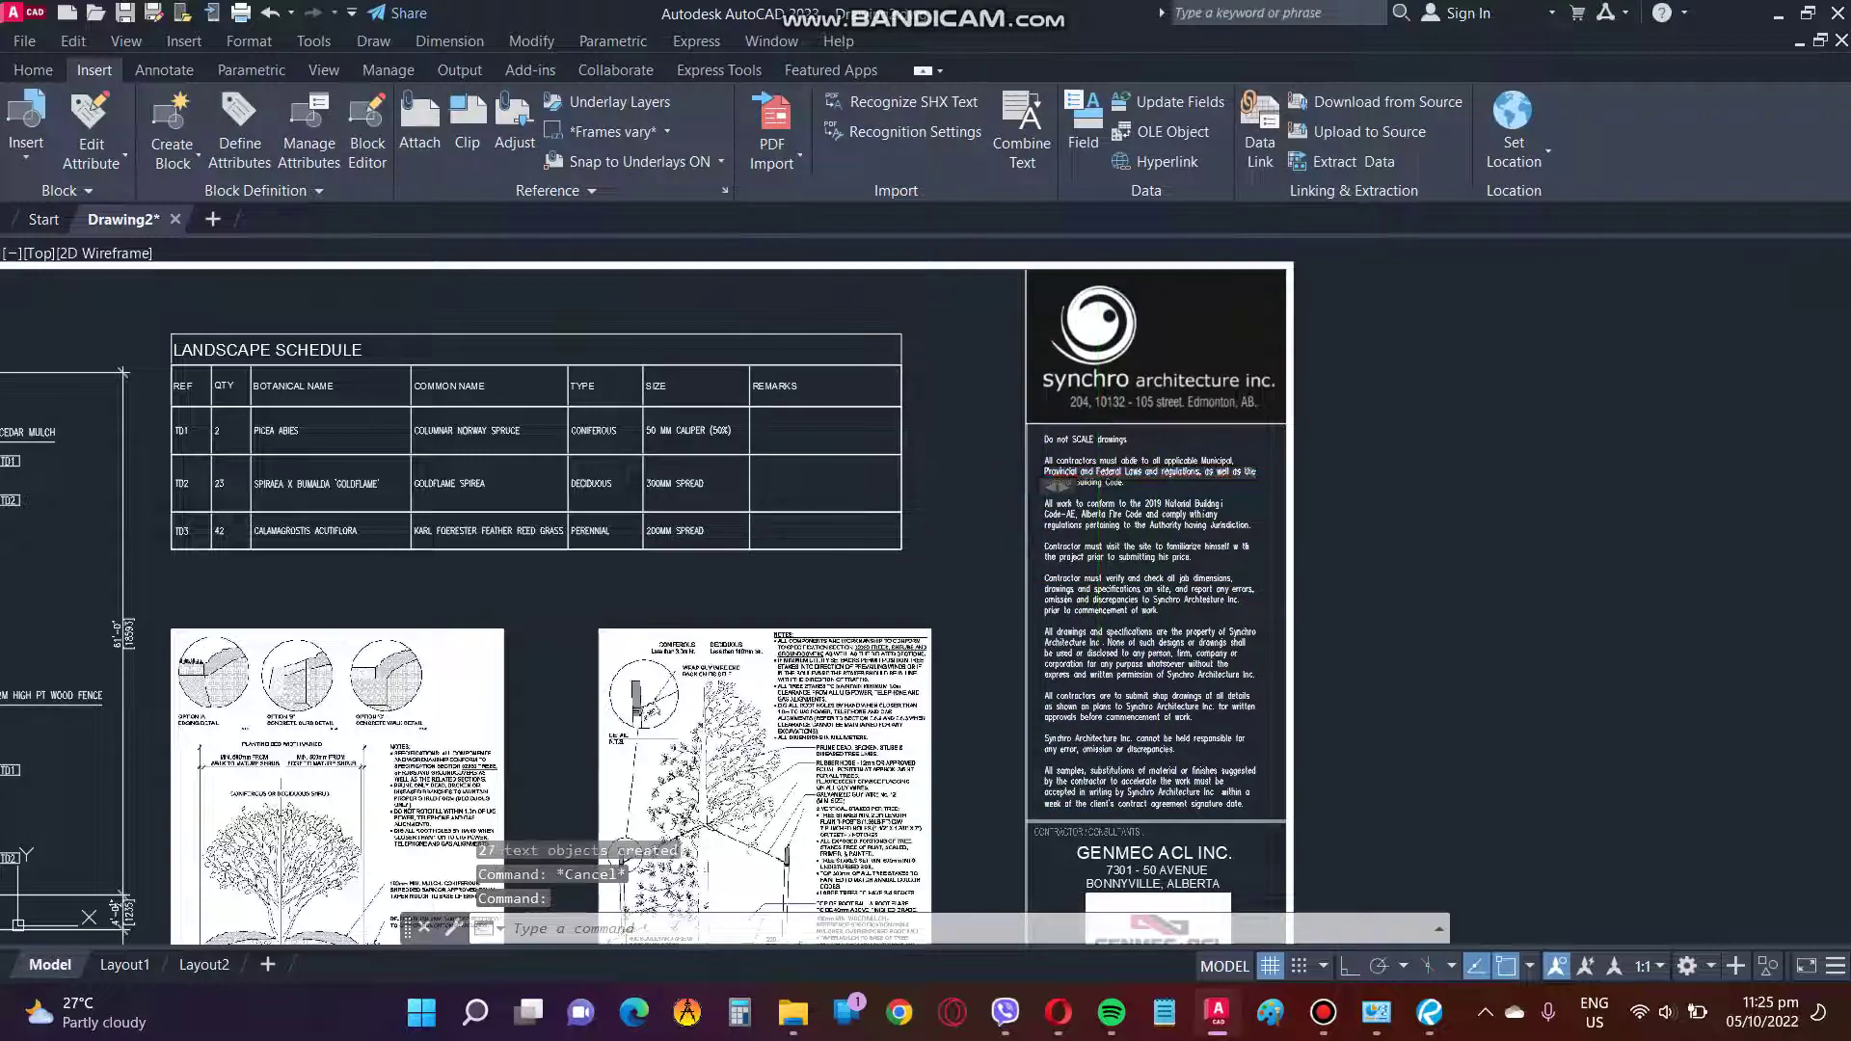
Close the notes text editor and navigate around the title block area.
key("Escape")
scroll(1298, 718, "down", 5)
scroll(1298, 718, "up", 4)
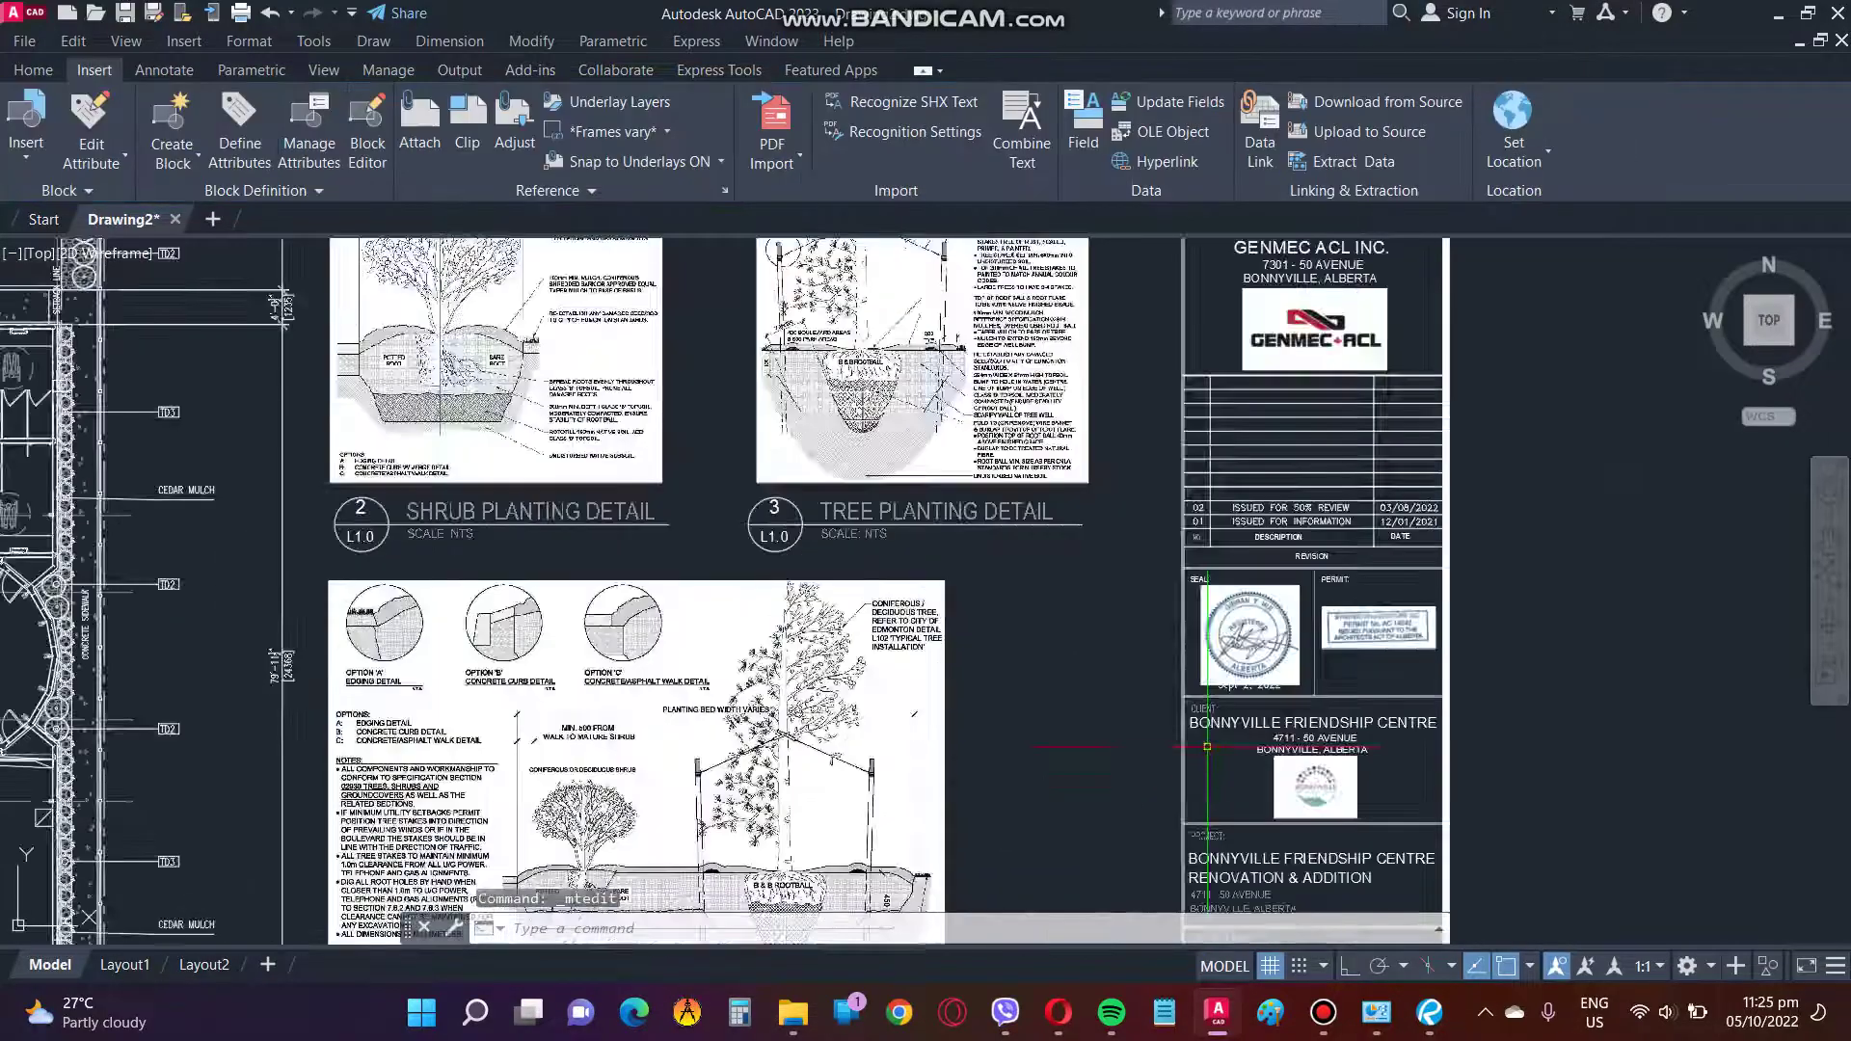
scroll(1299, 718, "up", 3)
scroll(1479, 674, "down", 4)
scroll(1487, 690, "down", 2)
scroll(1405, 691, "up", 3)
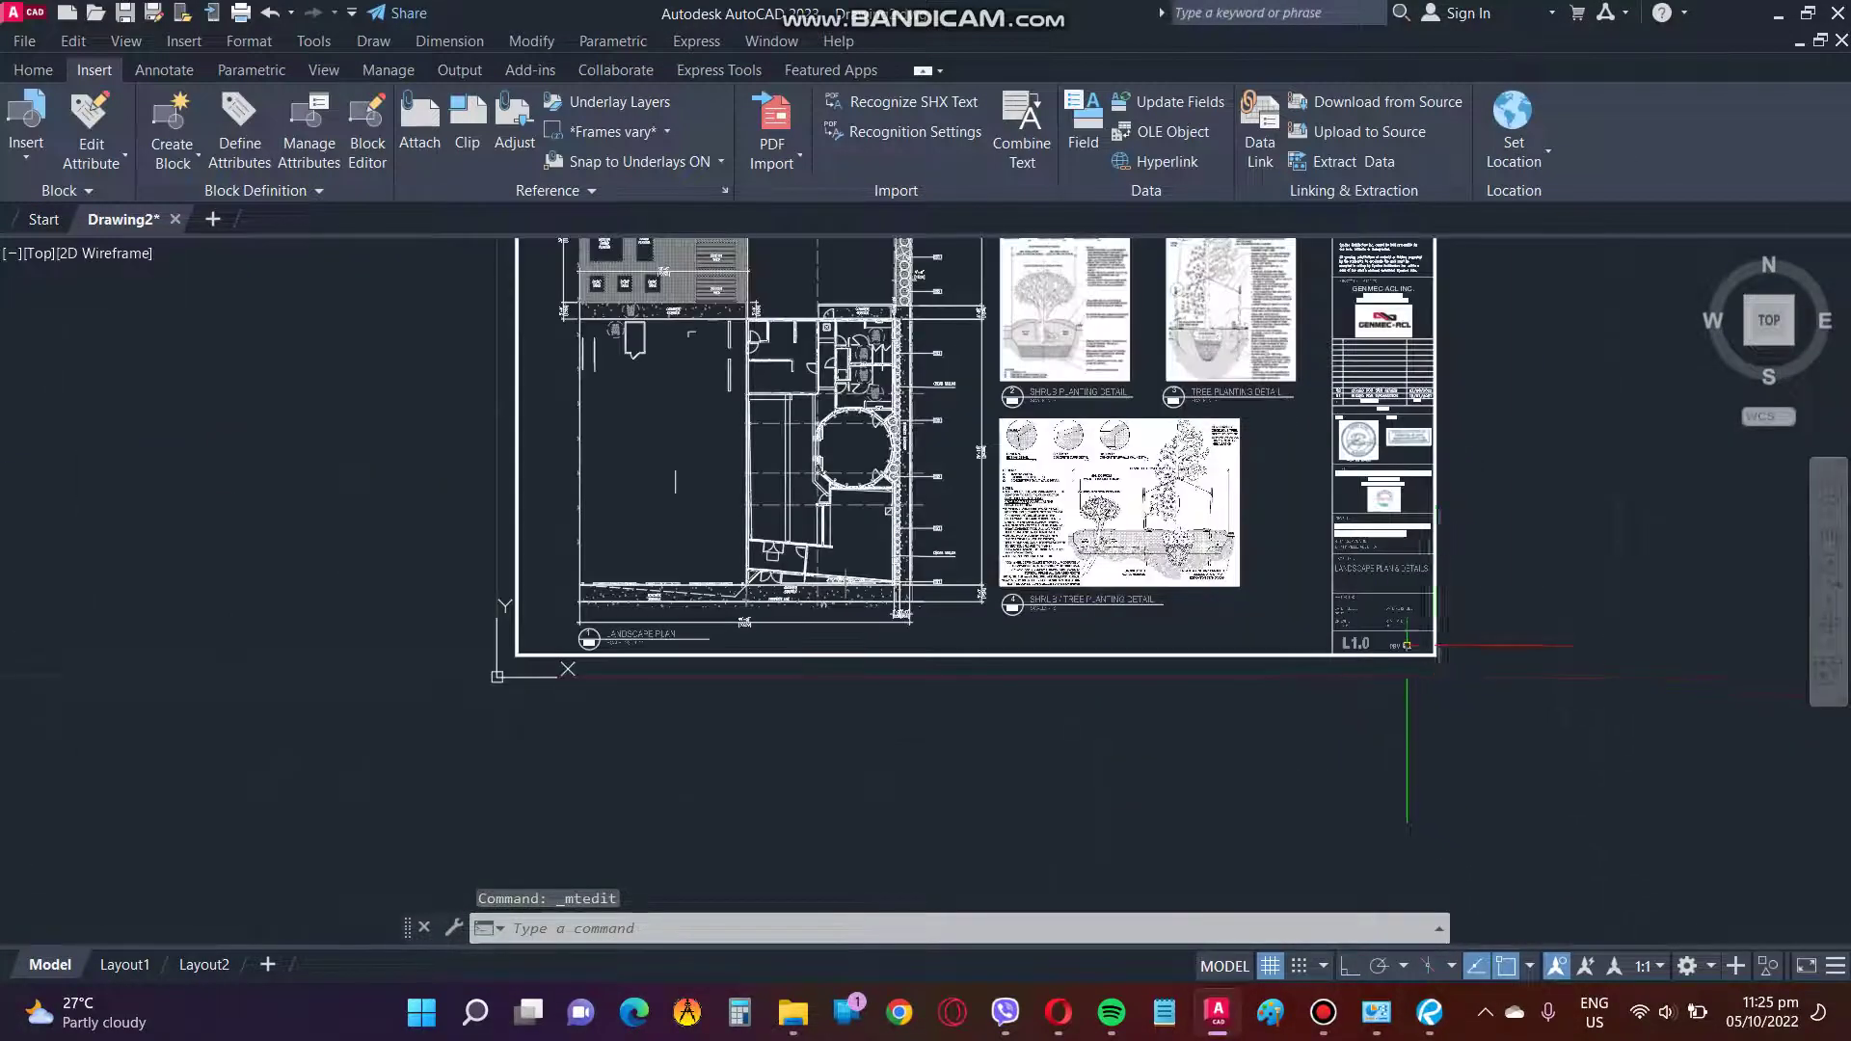
scroll(1454, 642, "up", 3)
left_click(1561, 675)
key("Escape")
left_click(1543, 690)
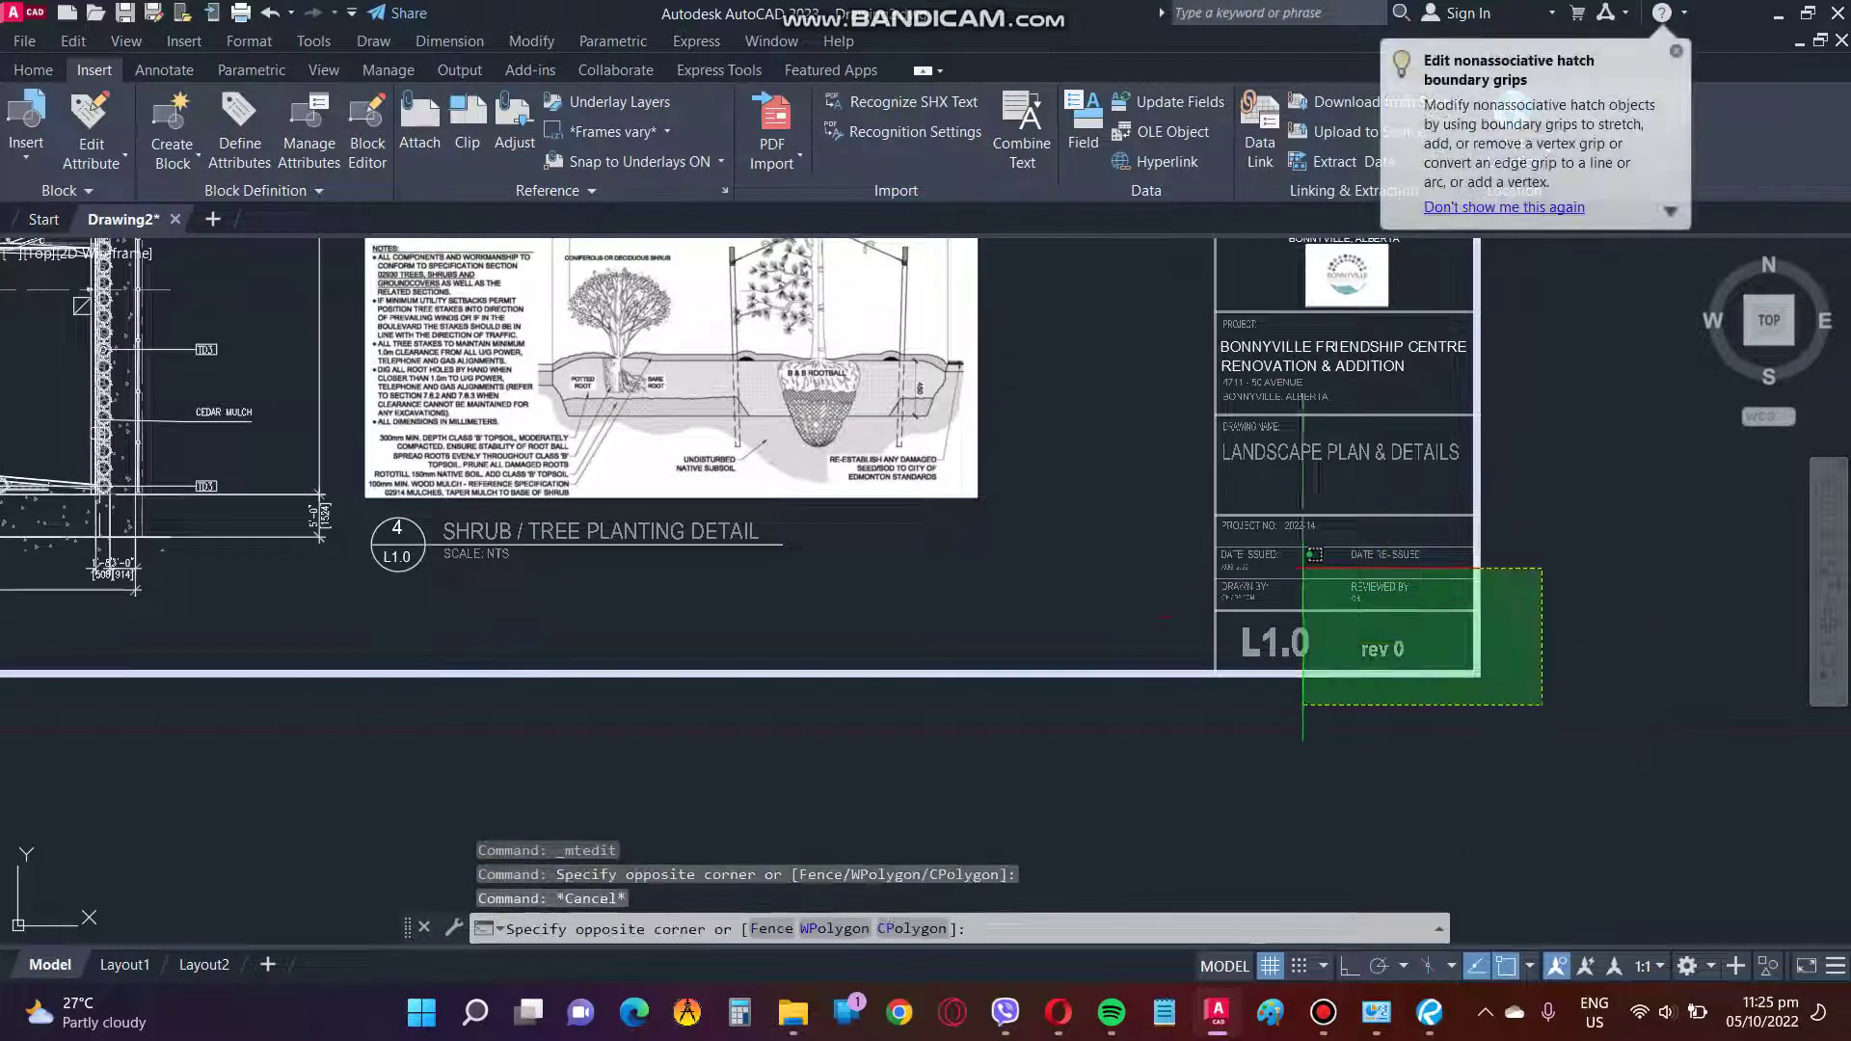
scroll(1344, 636, "down", 3)
key("Escape")
scroll(892, 435, "up", 5)
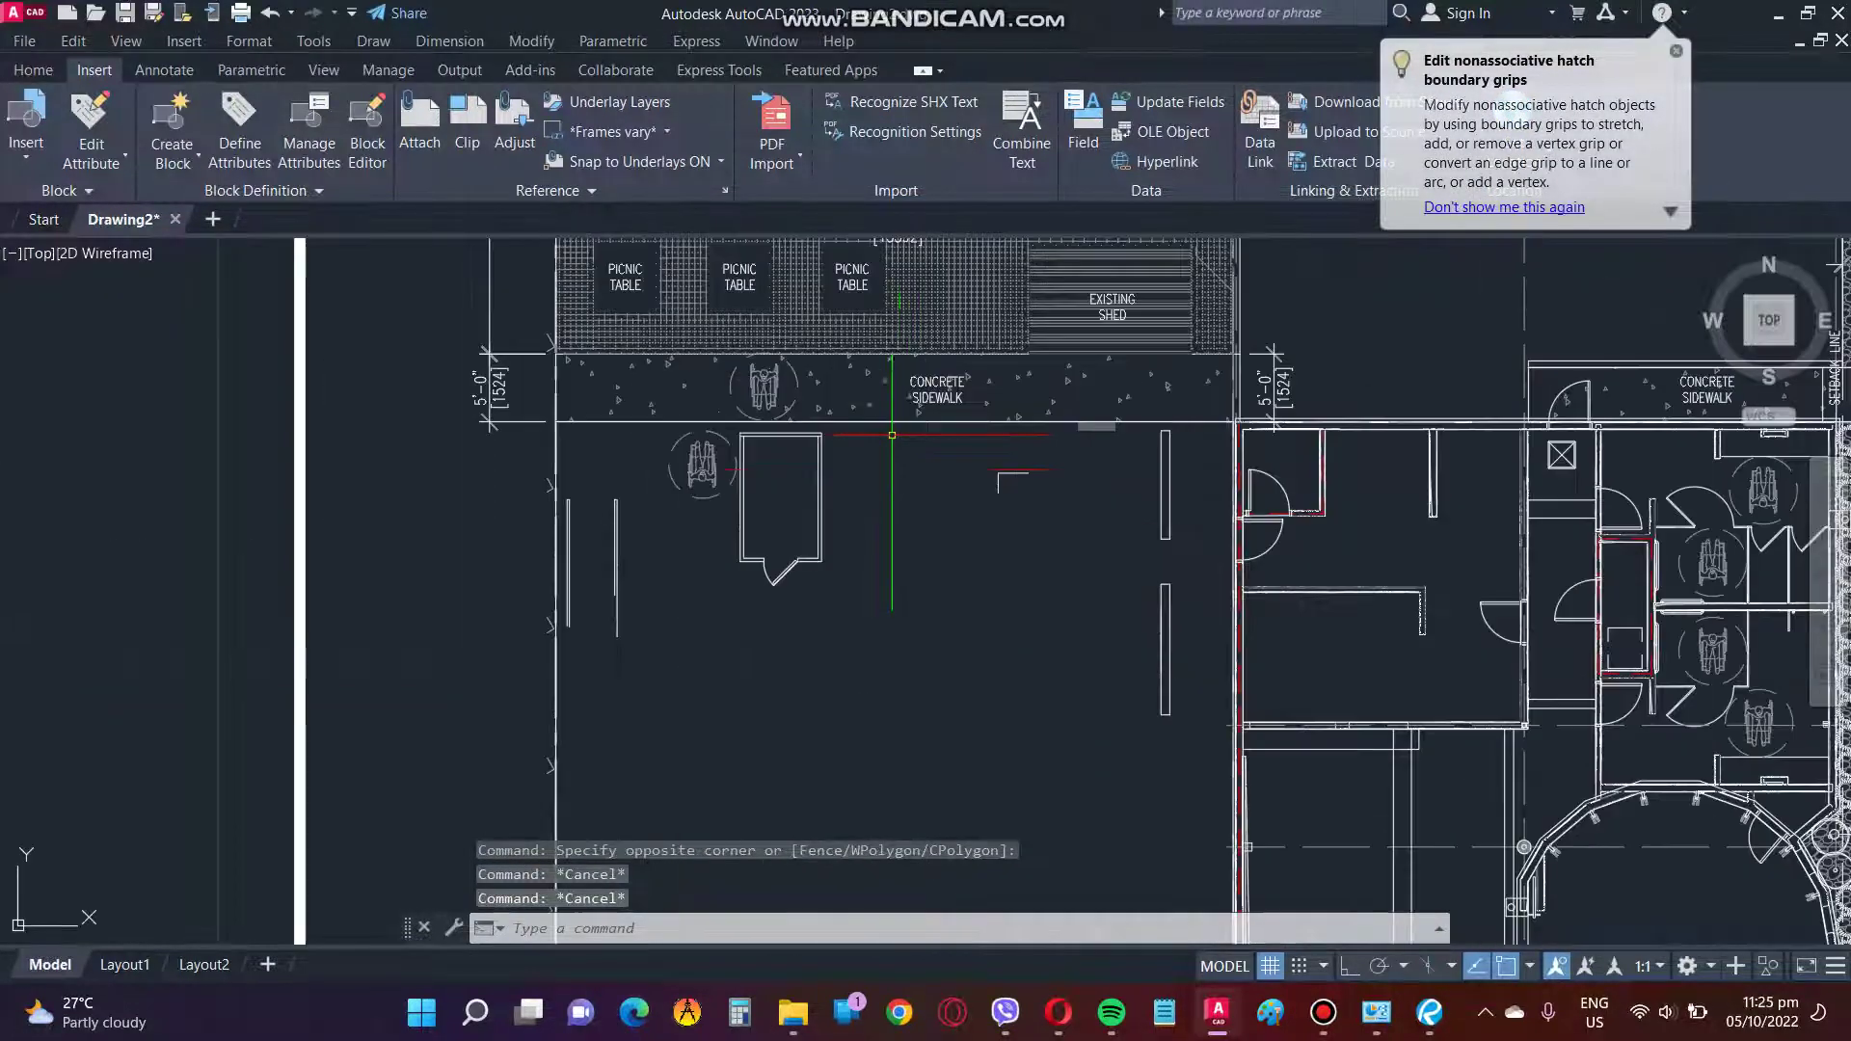
scroll(819, 603, "up", 3)
Window-select the door near the picnic tables, then clear the selection.
left_click(769, 567)
left_click(649, 579)
key("Escape")
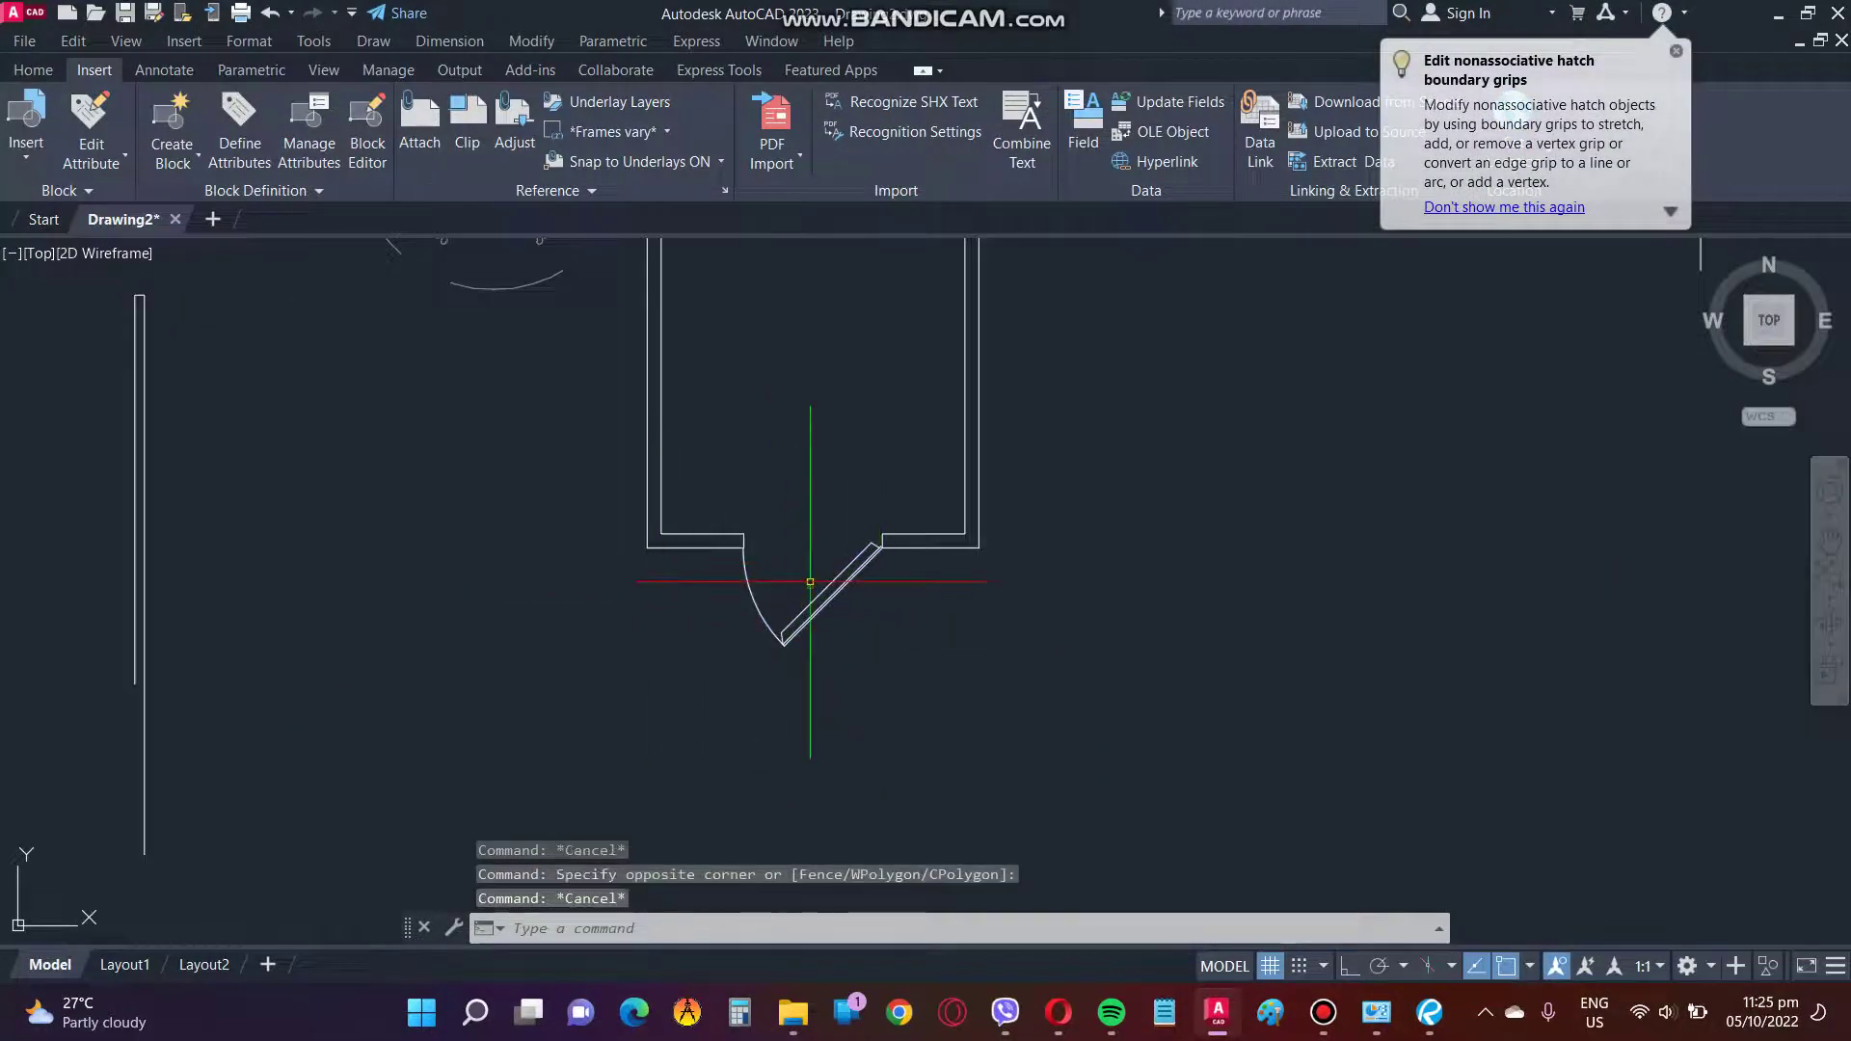
scroll(811, 600, "up", 2)
left_click(1018, 735)
left_click(578, 620)
scroll(578, 620, "down", 3)
key("Escape")
scroll(675, 578, "down", 2)
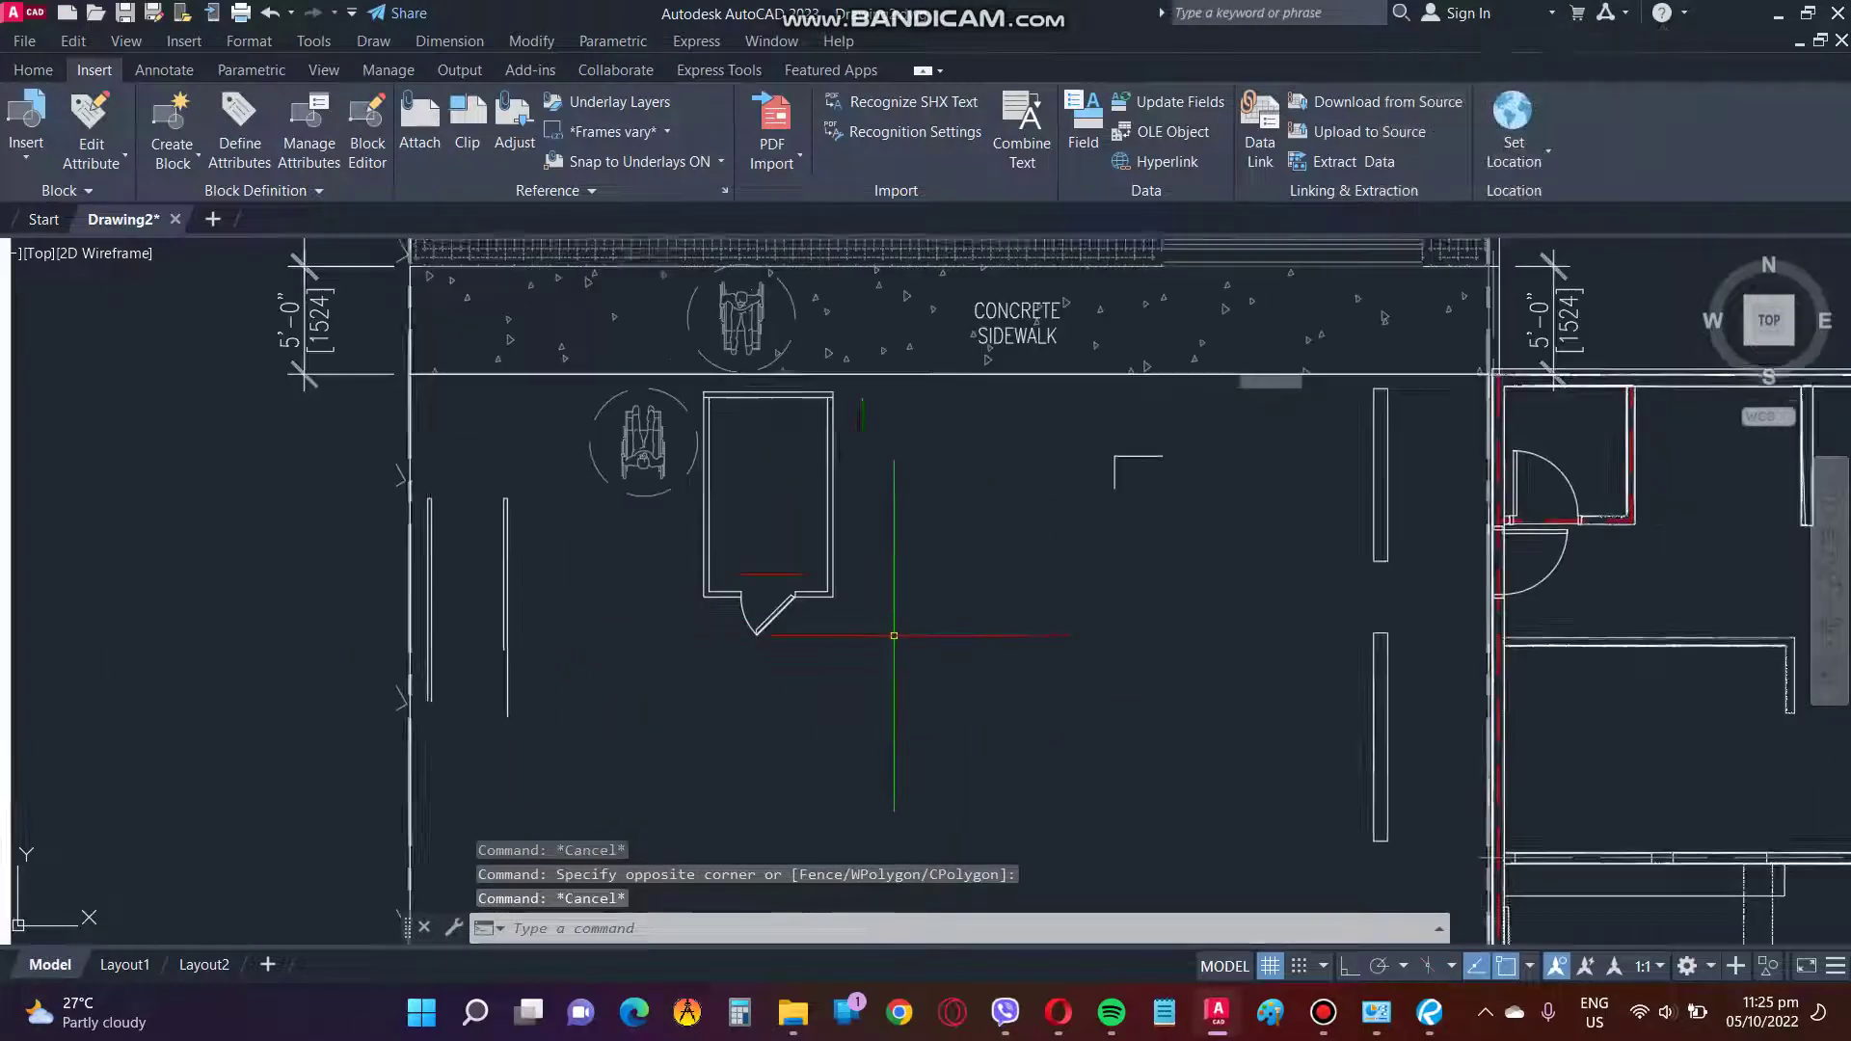
scroll(699, 437, "up", 3)
Crossing-window select the wheelchair symbol, then clear the selection.
left_click(644, 588)
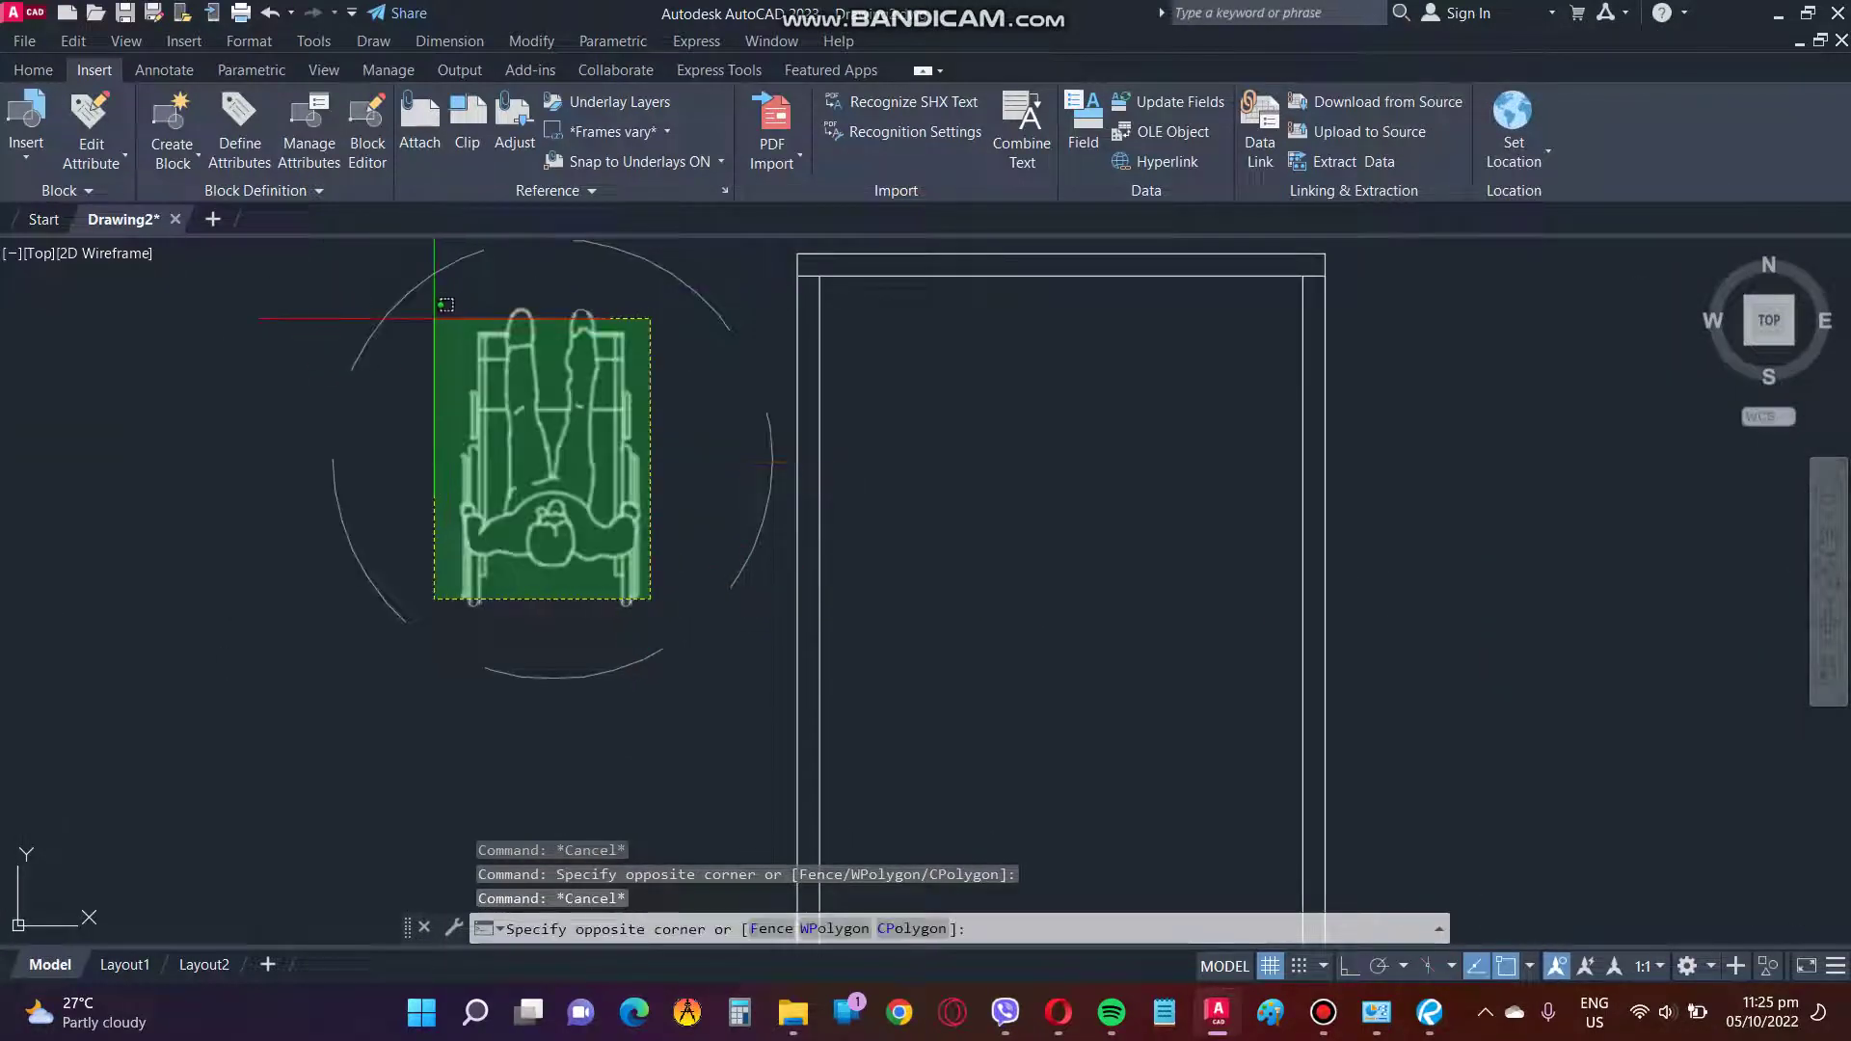
left_click(434, 310)
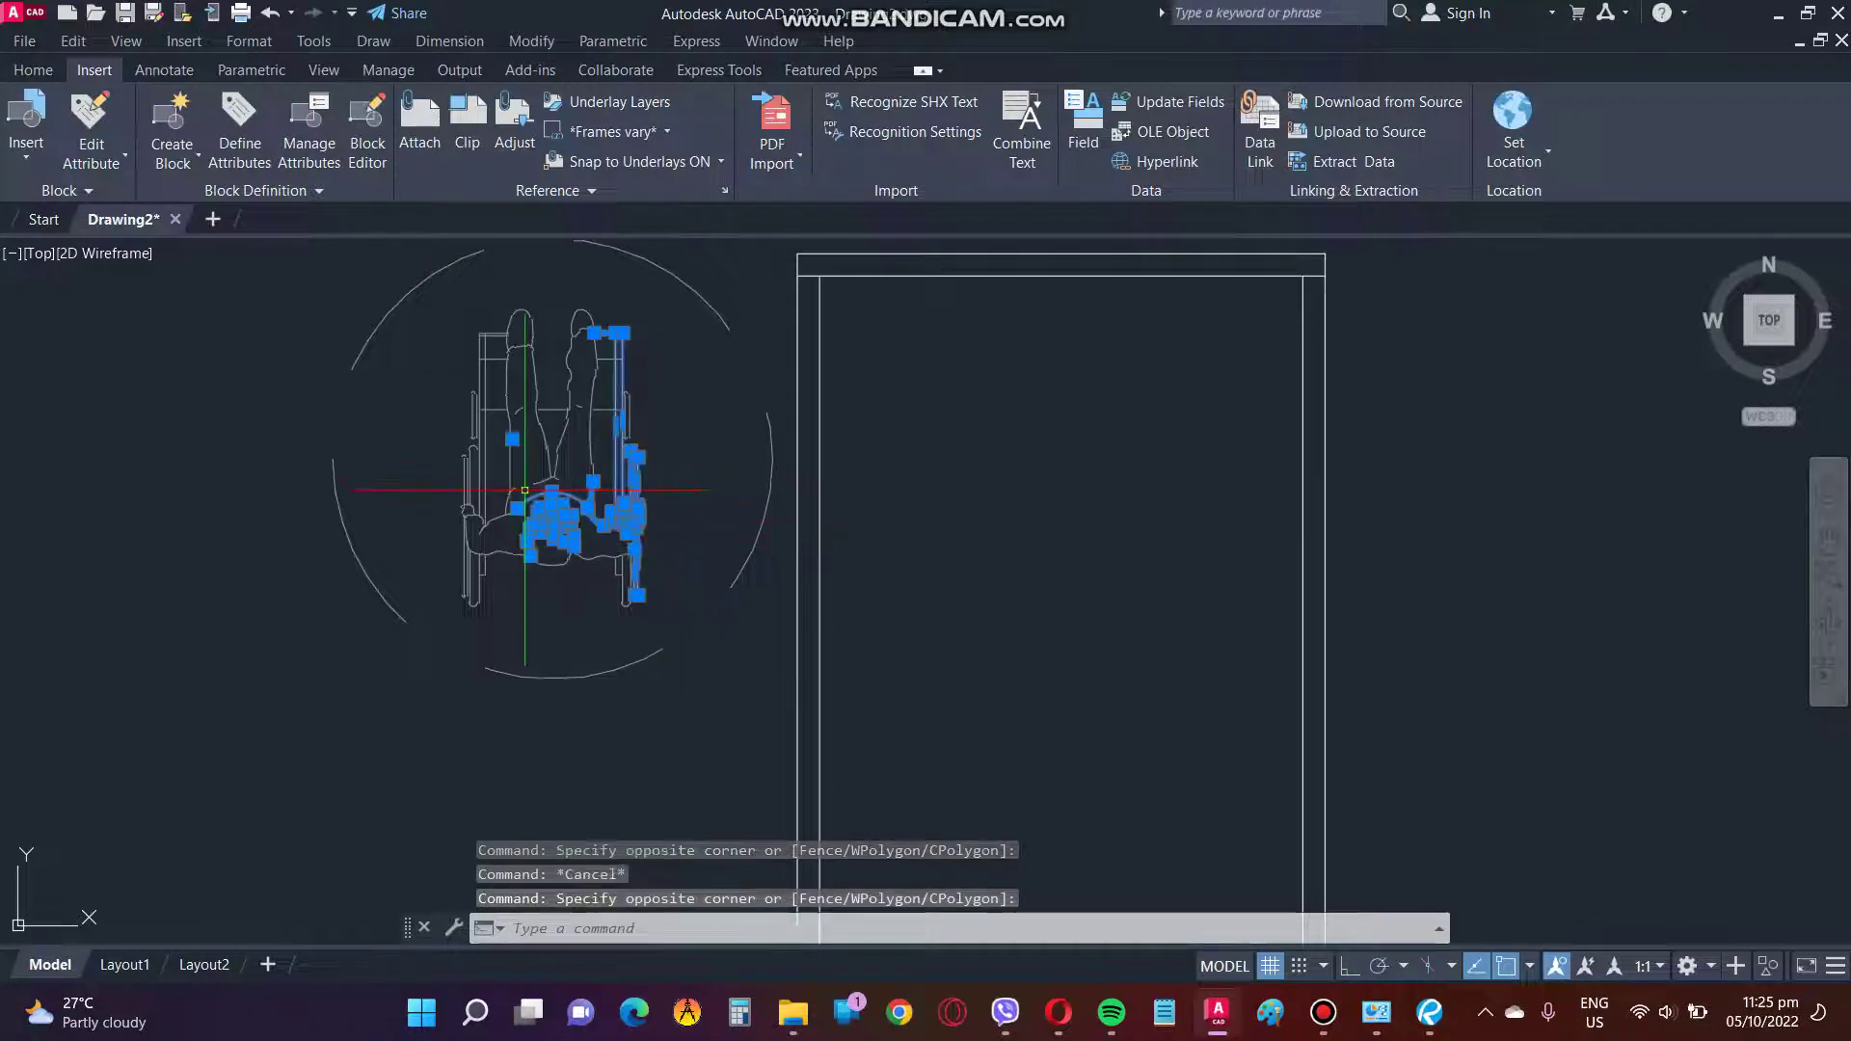
scroll(810, 559, "down", 5)
key("Escape")
Zoom to the booth below the concrete sidewalk and window around the wheelchair symbol's parts.
scroll(818, 556, "down", 5)
scroll(1089, 449, "up", 3)
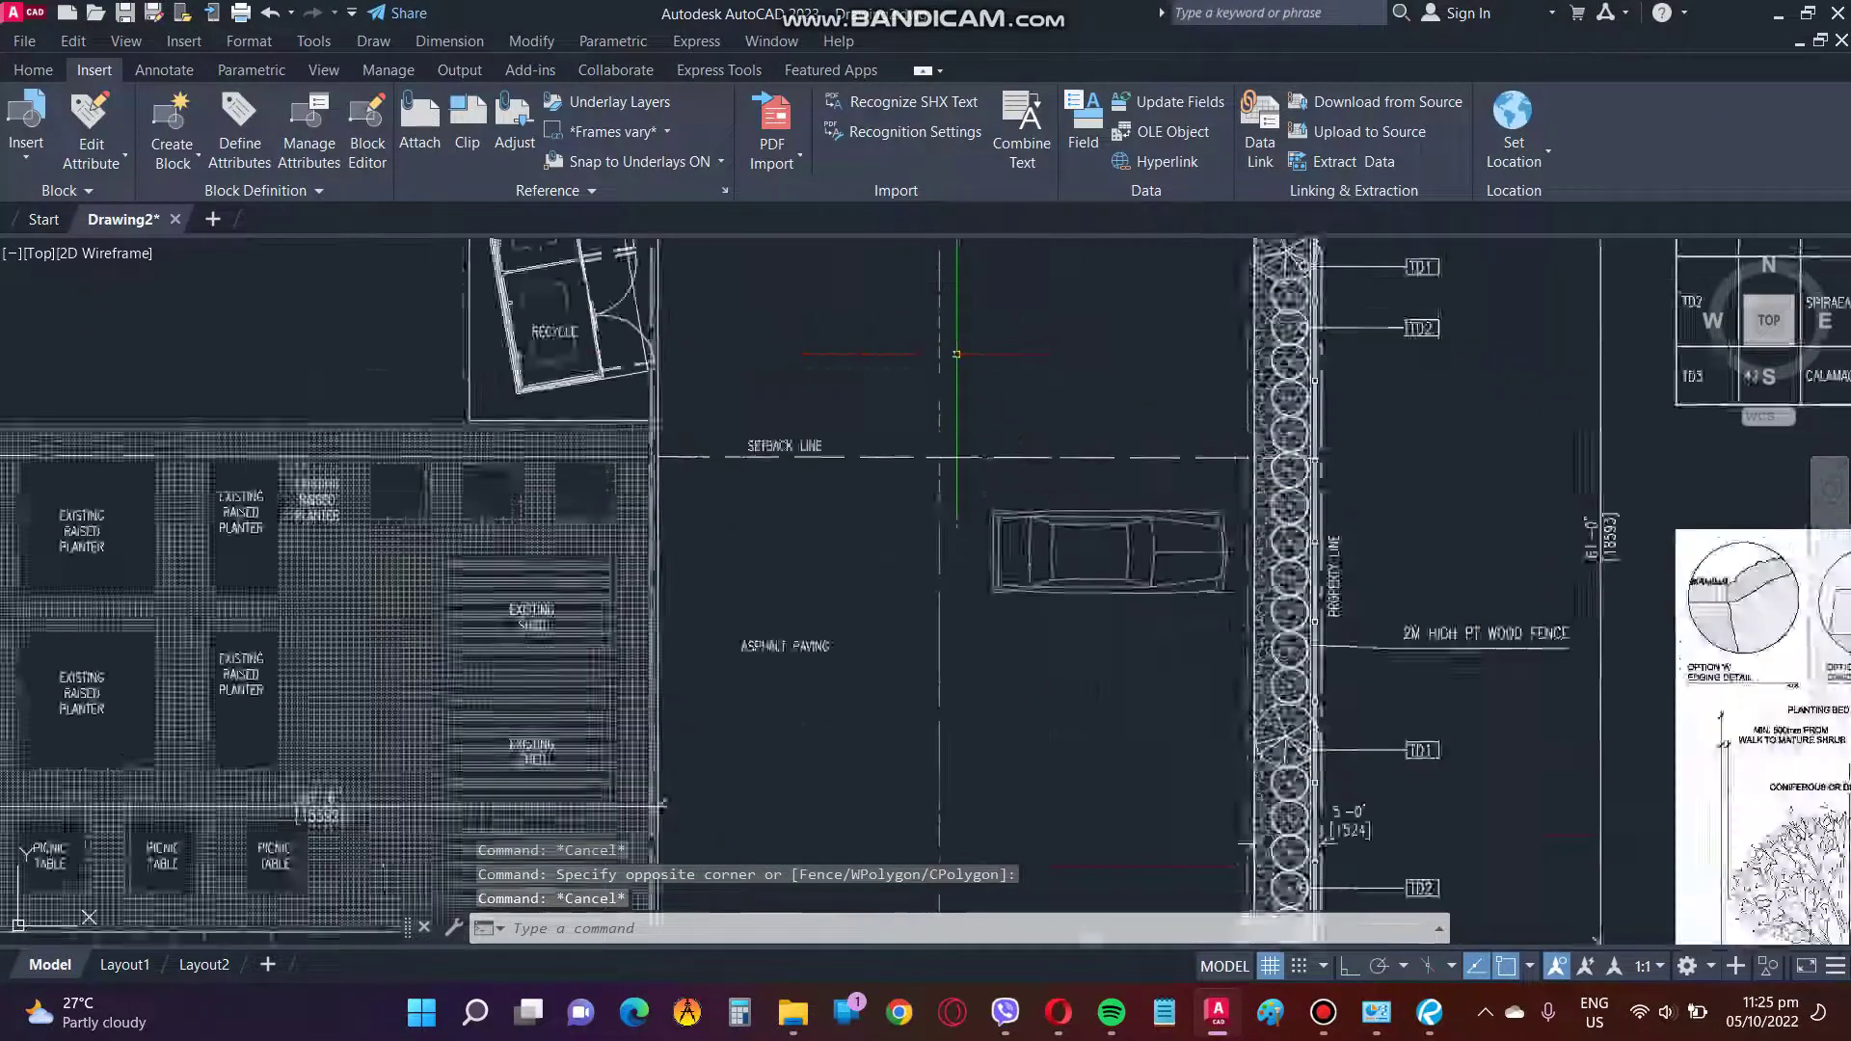
scroll(1089, 449, "up", 2)
scroll(1089, 450, "down", 5)
scroll(964, 482, "up", 4)
scroll(964, 501, "down", 1)
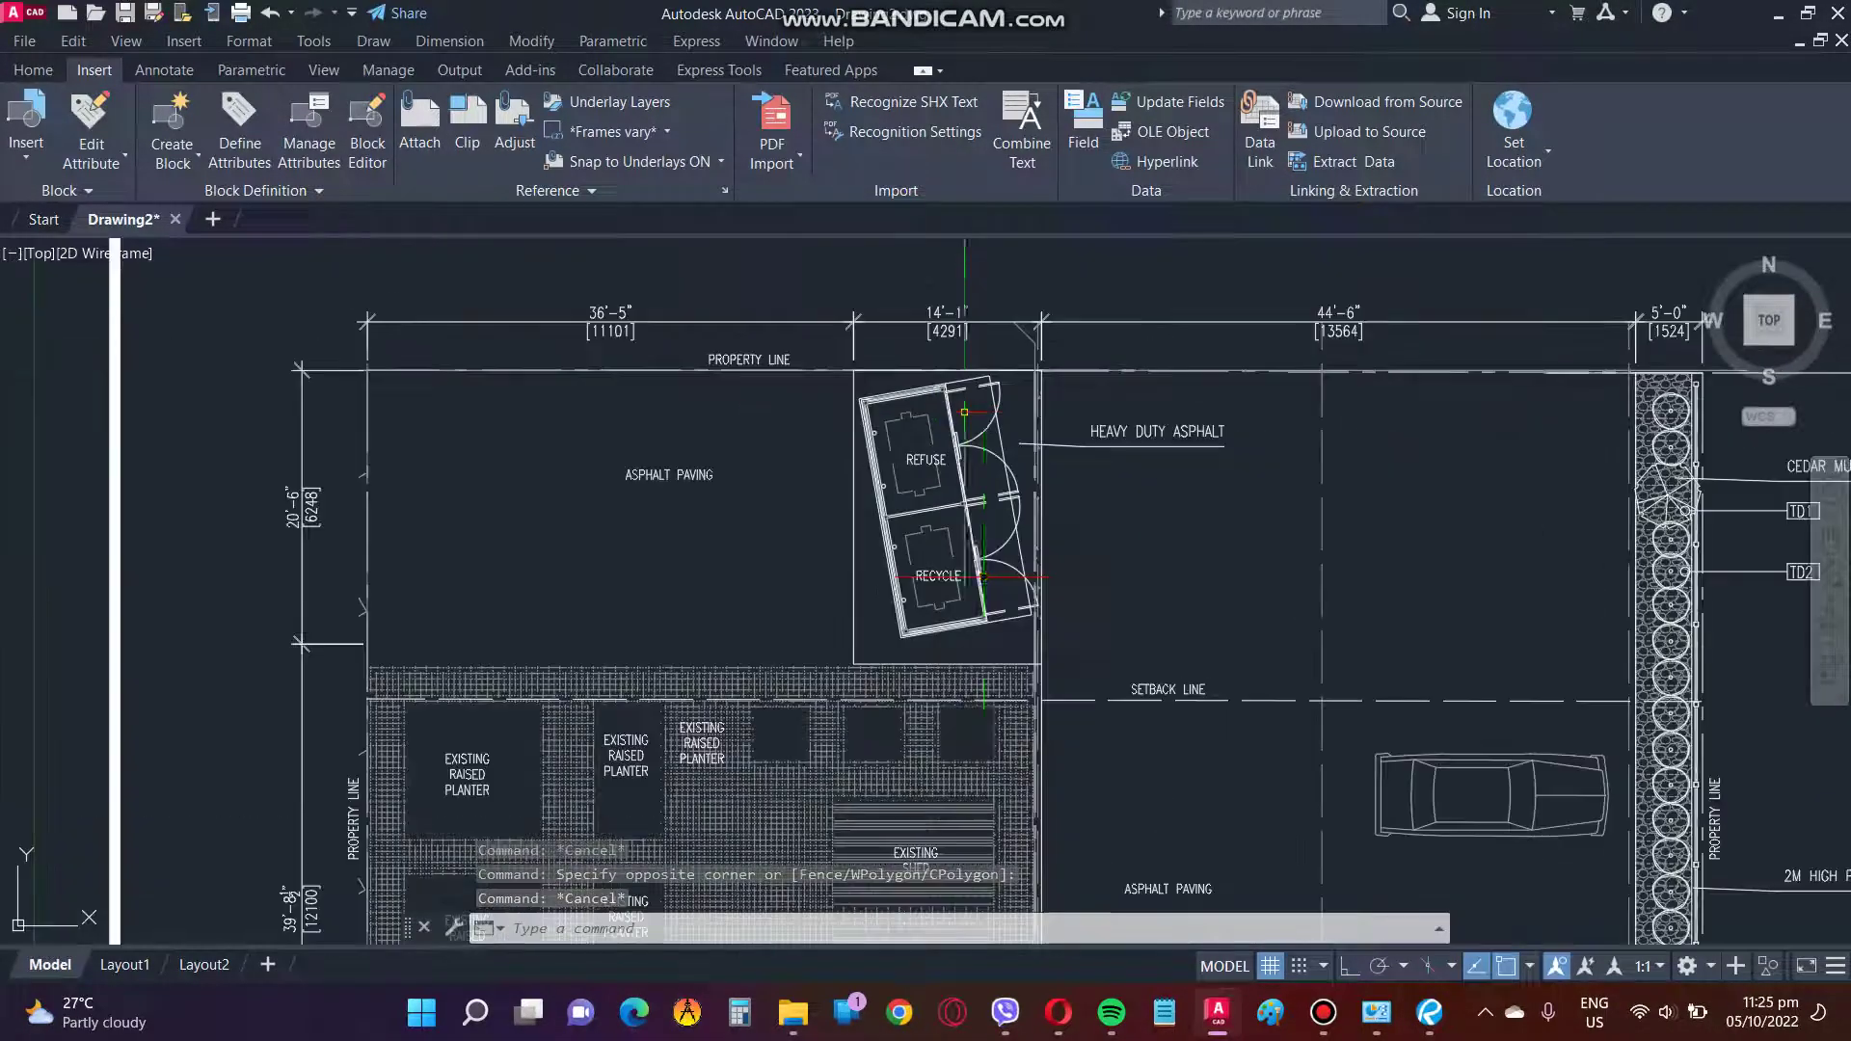
scroll(1019, 576, "down", 5)
scroll(1060, 579, "up", 2)
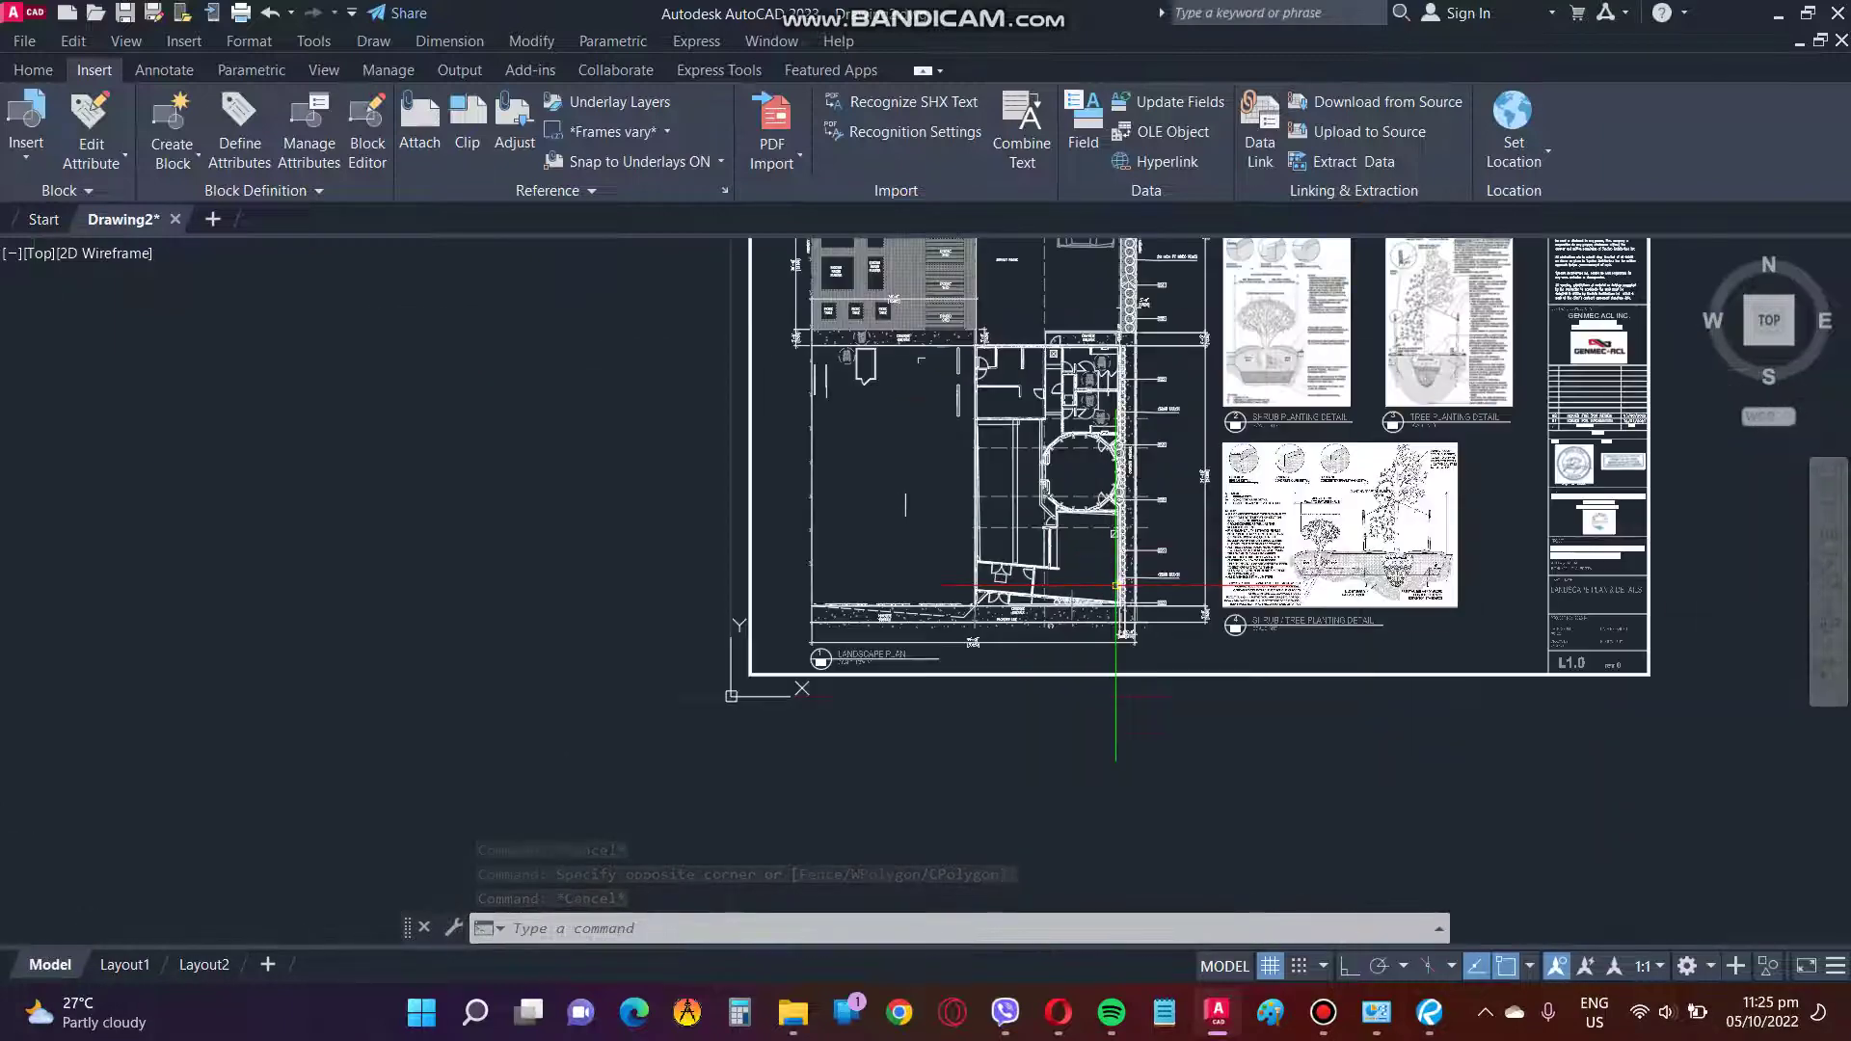
scroll(1060, 579, "up", 1)
scroll(884, 311, "up", 5)
left_click(1020, 562)
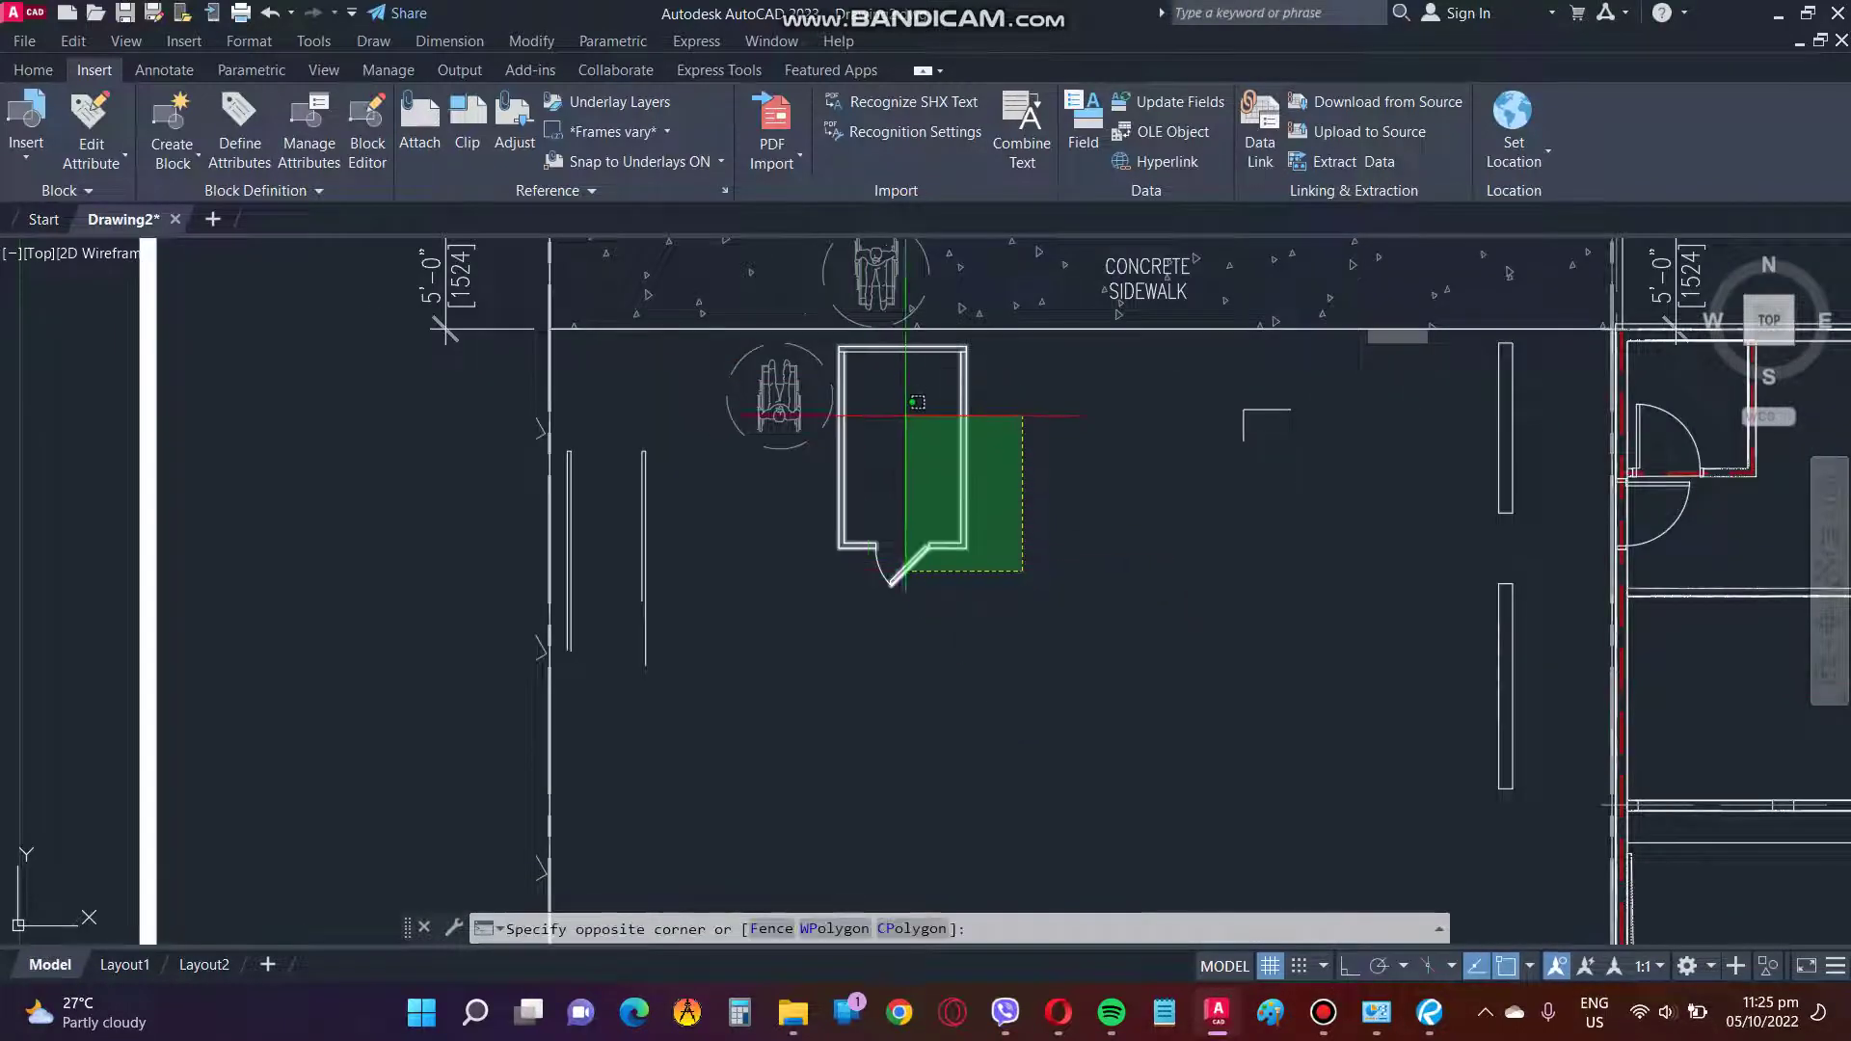
key("Escape")
scroll(783, 365, "up", 2)
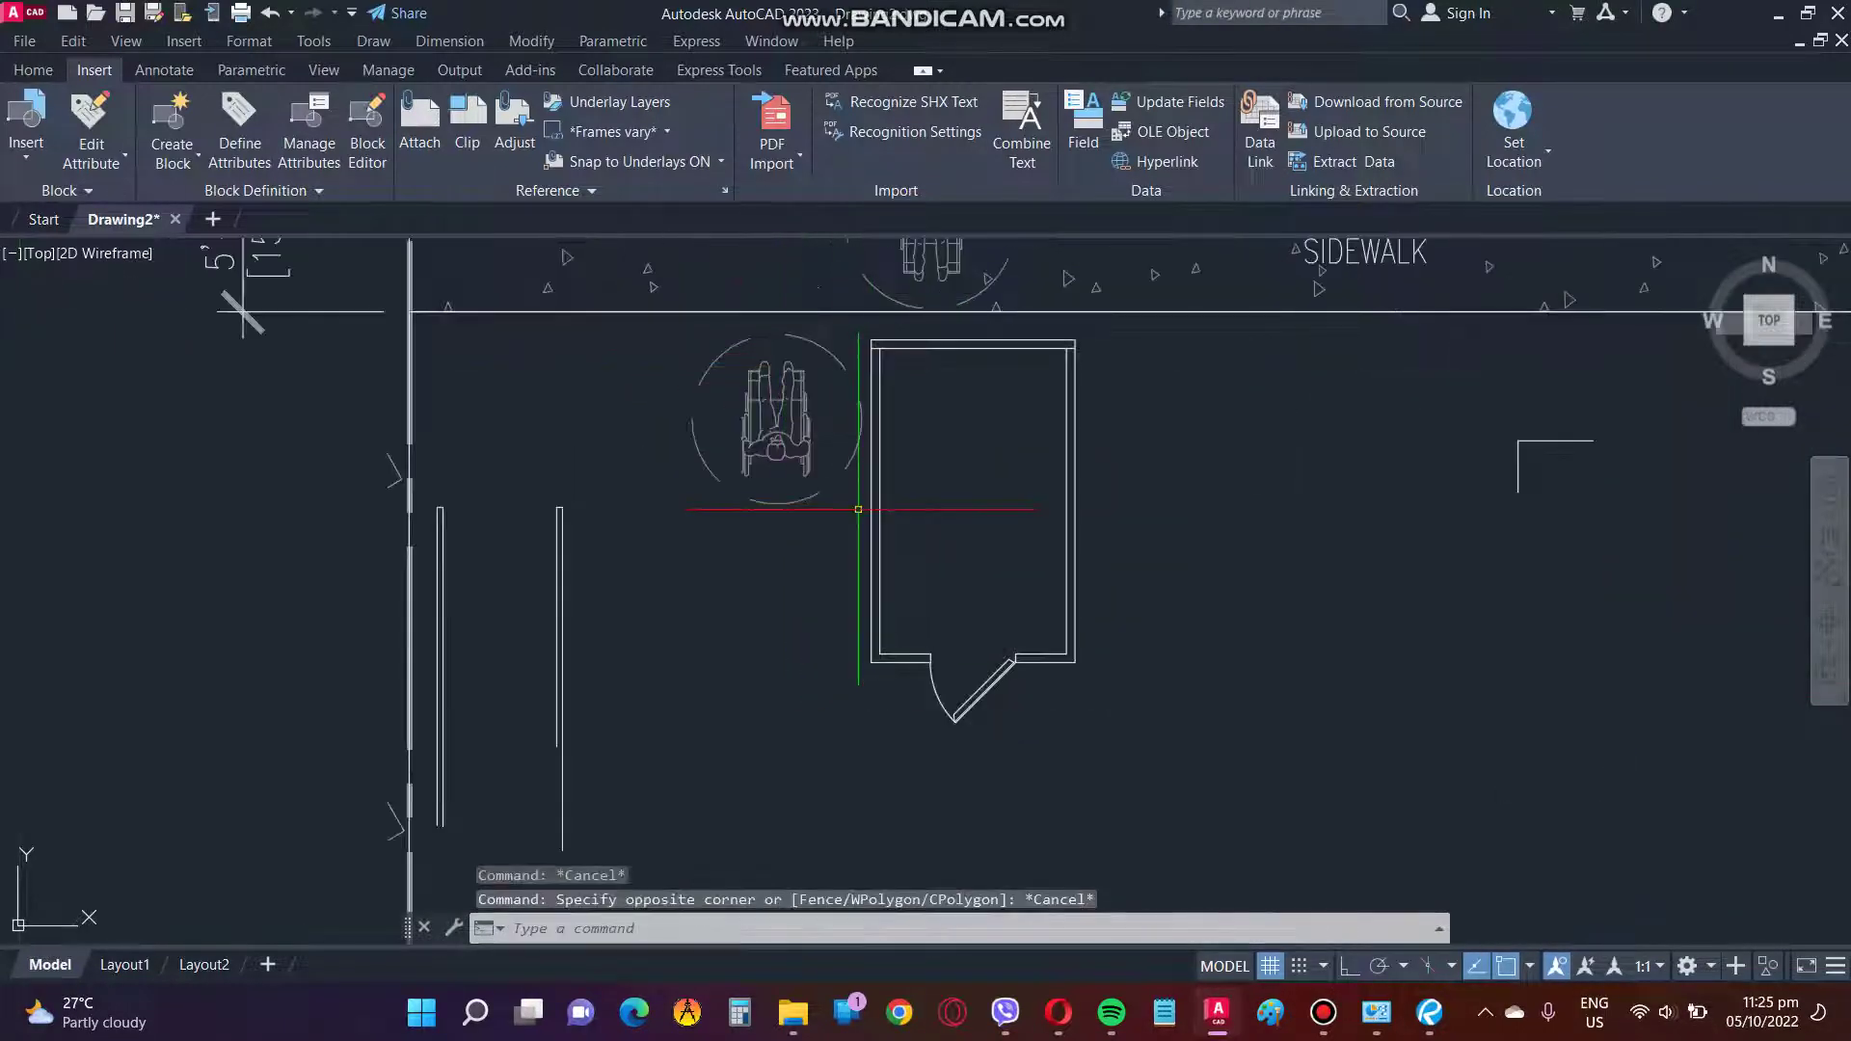
left_click(862, 519)
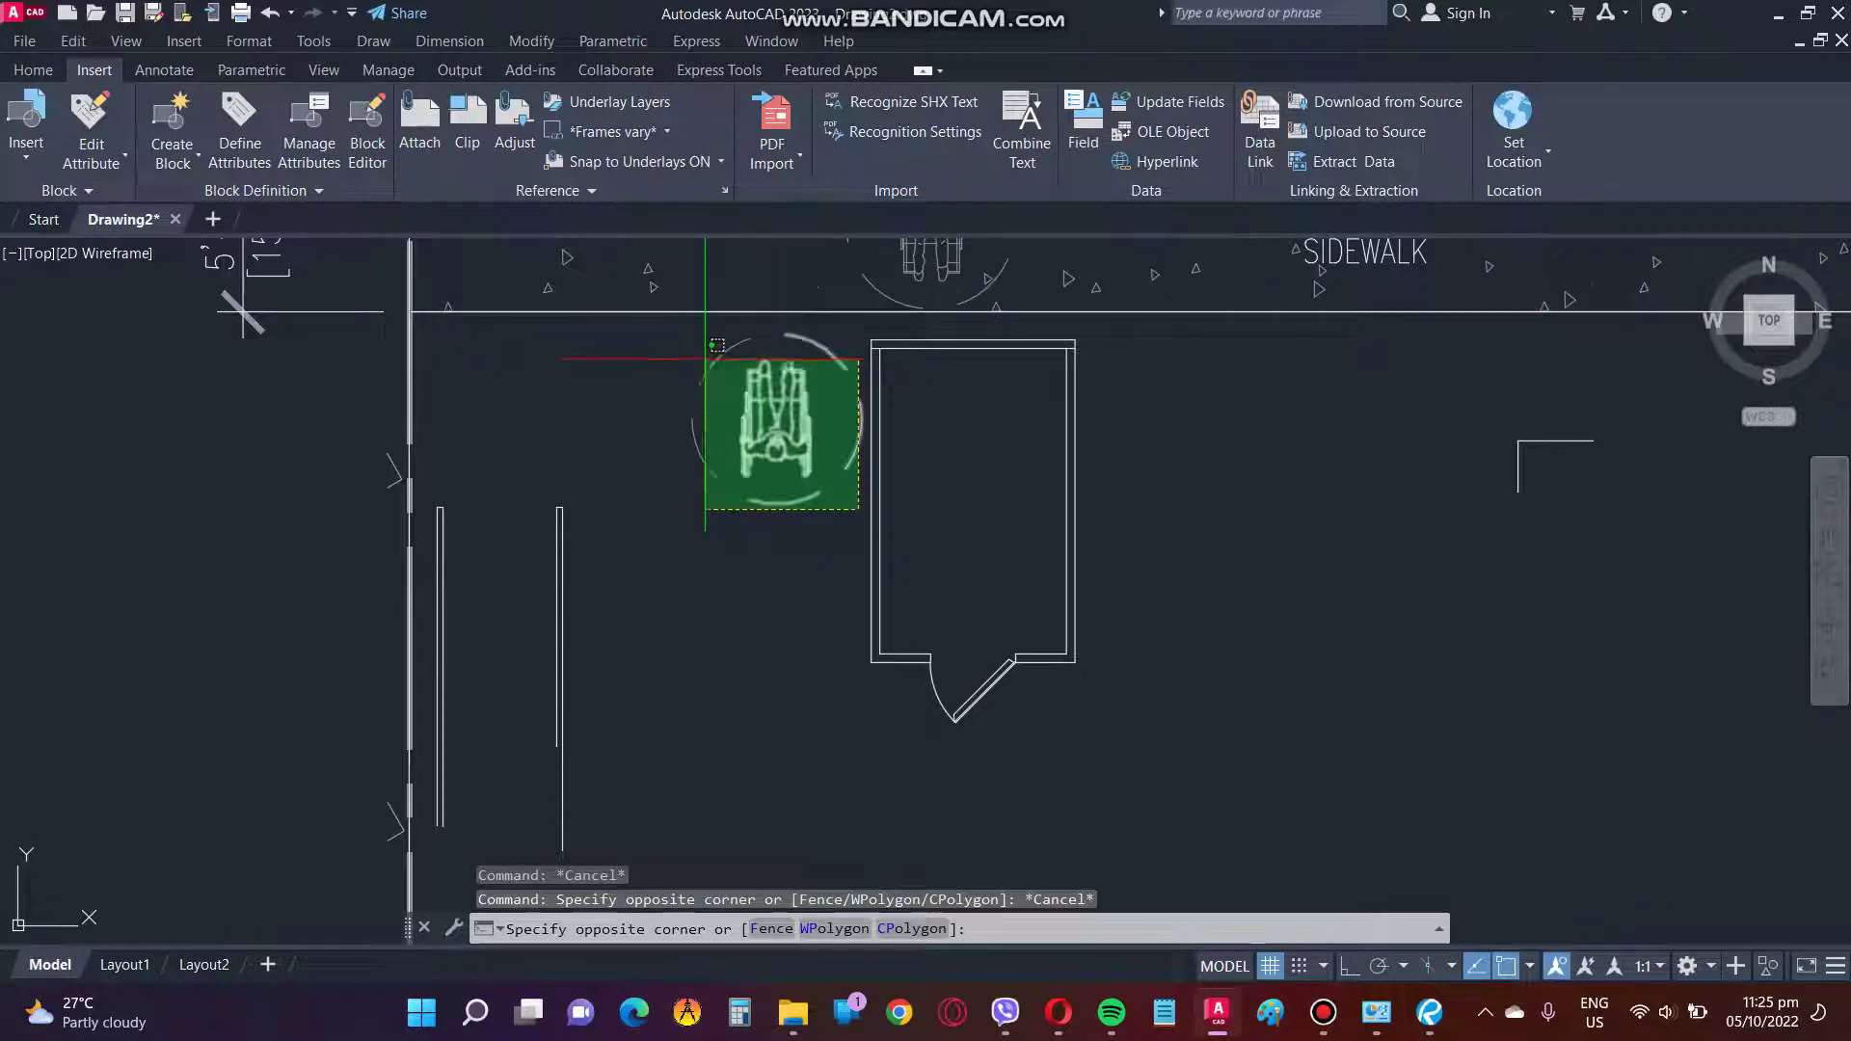
Start a block definition named PWD for the selected wheelchair symbol.
right_click(791, 437)
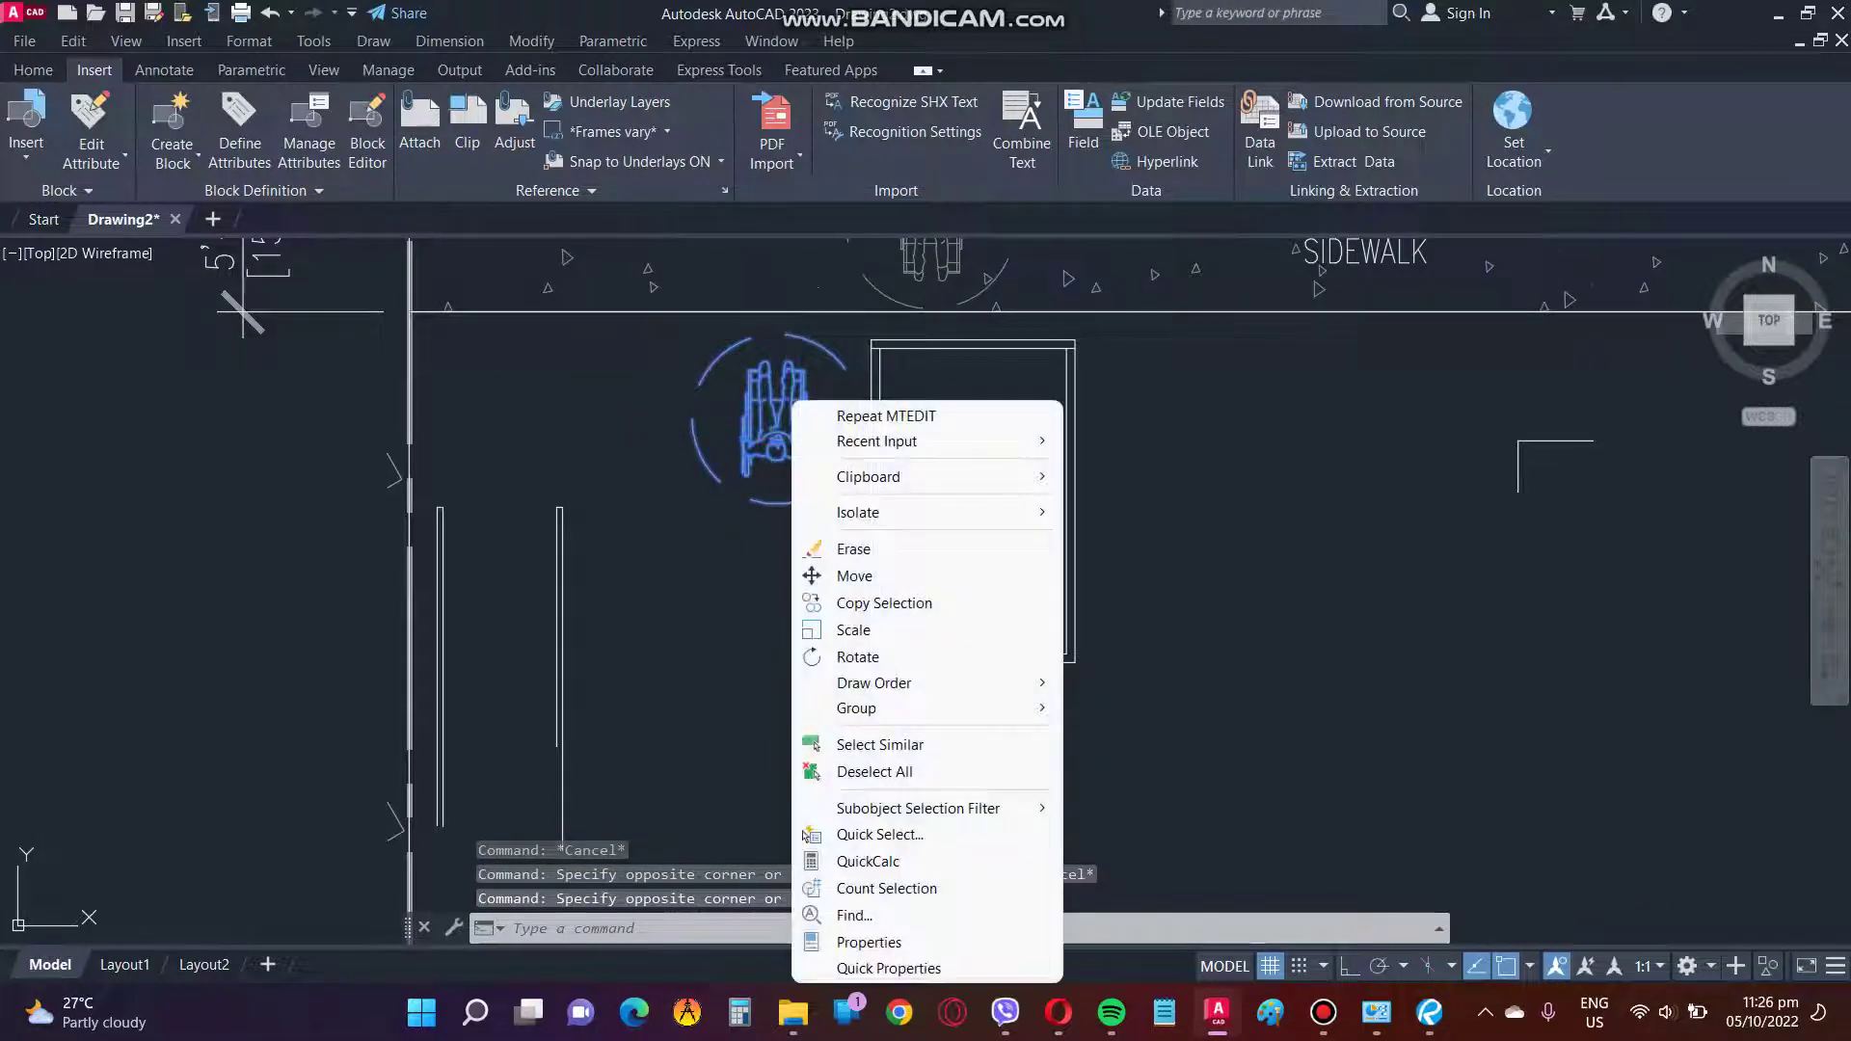
key("Escape")
type("b")
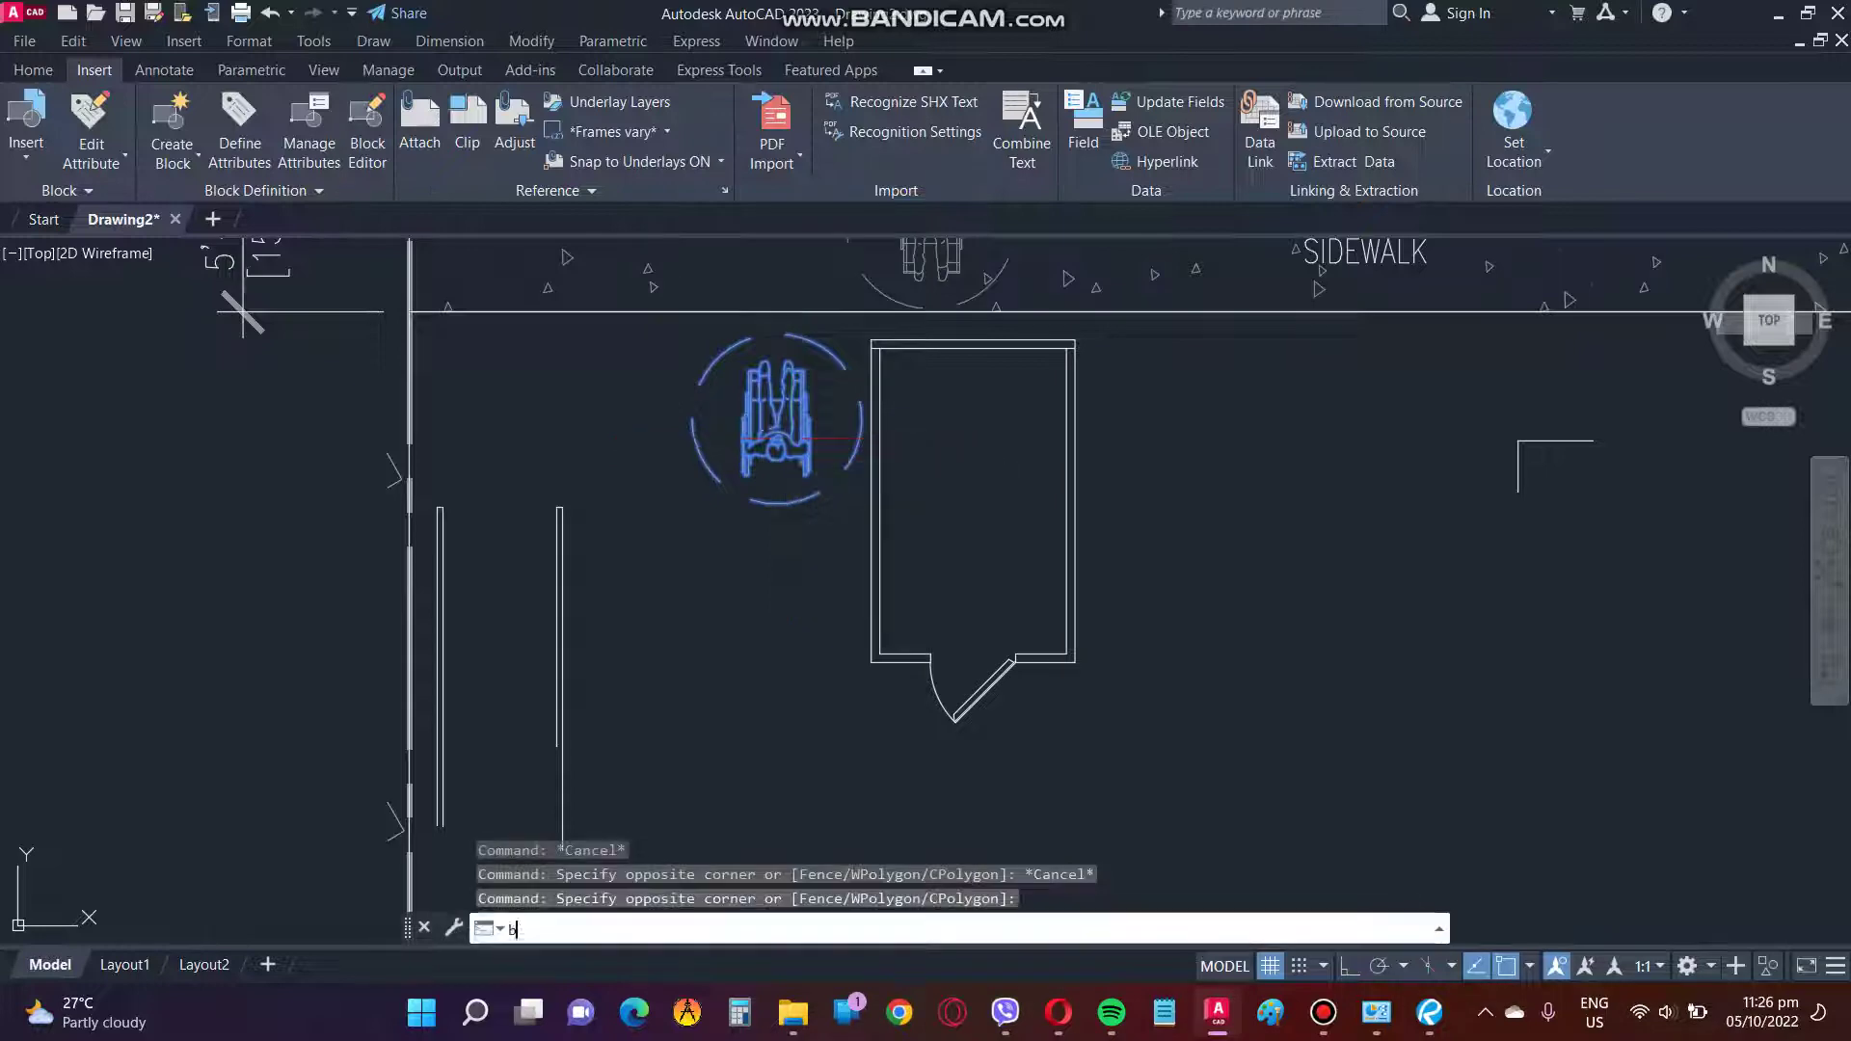
key("Return")
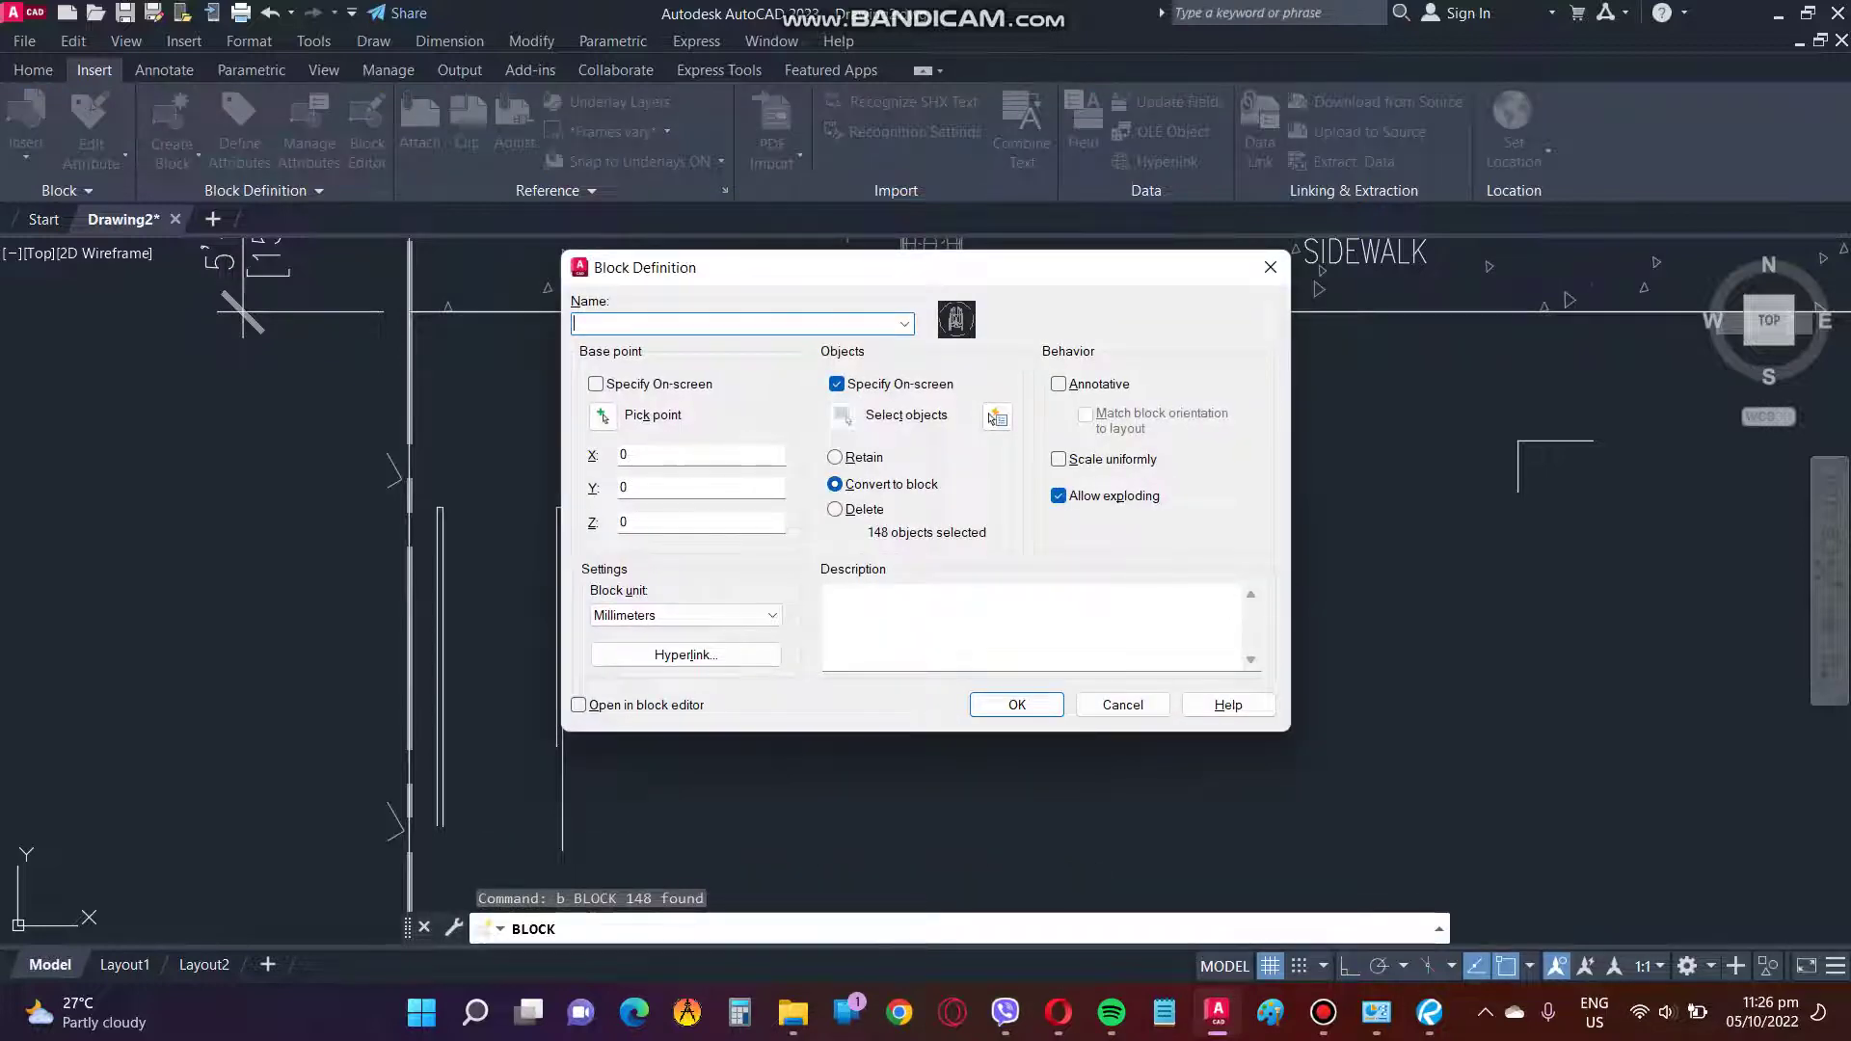
type("PWD")
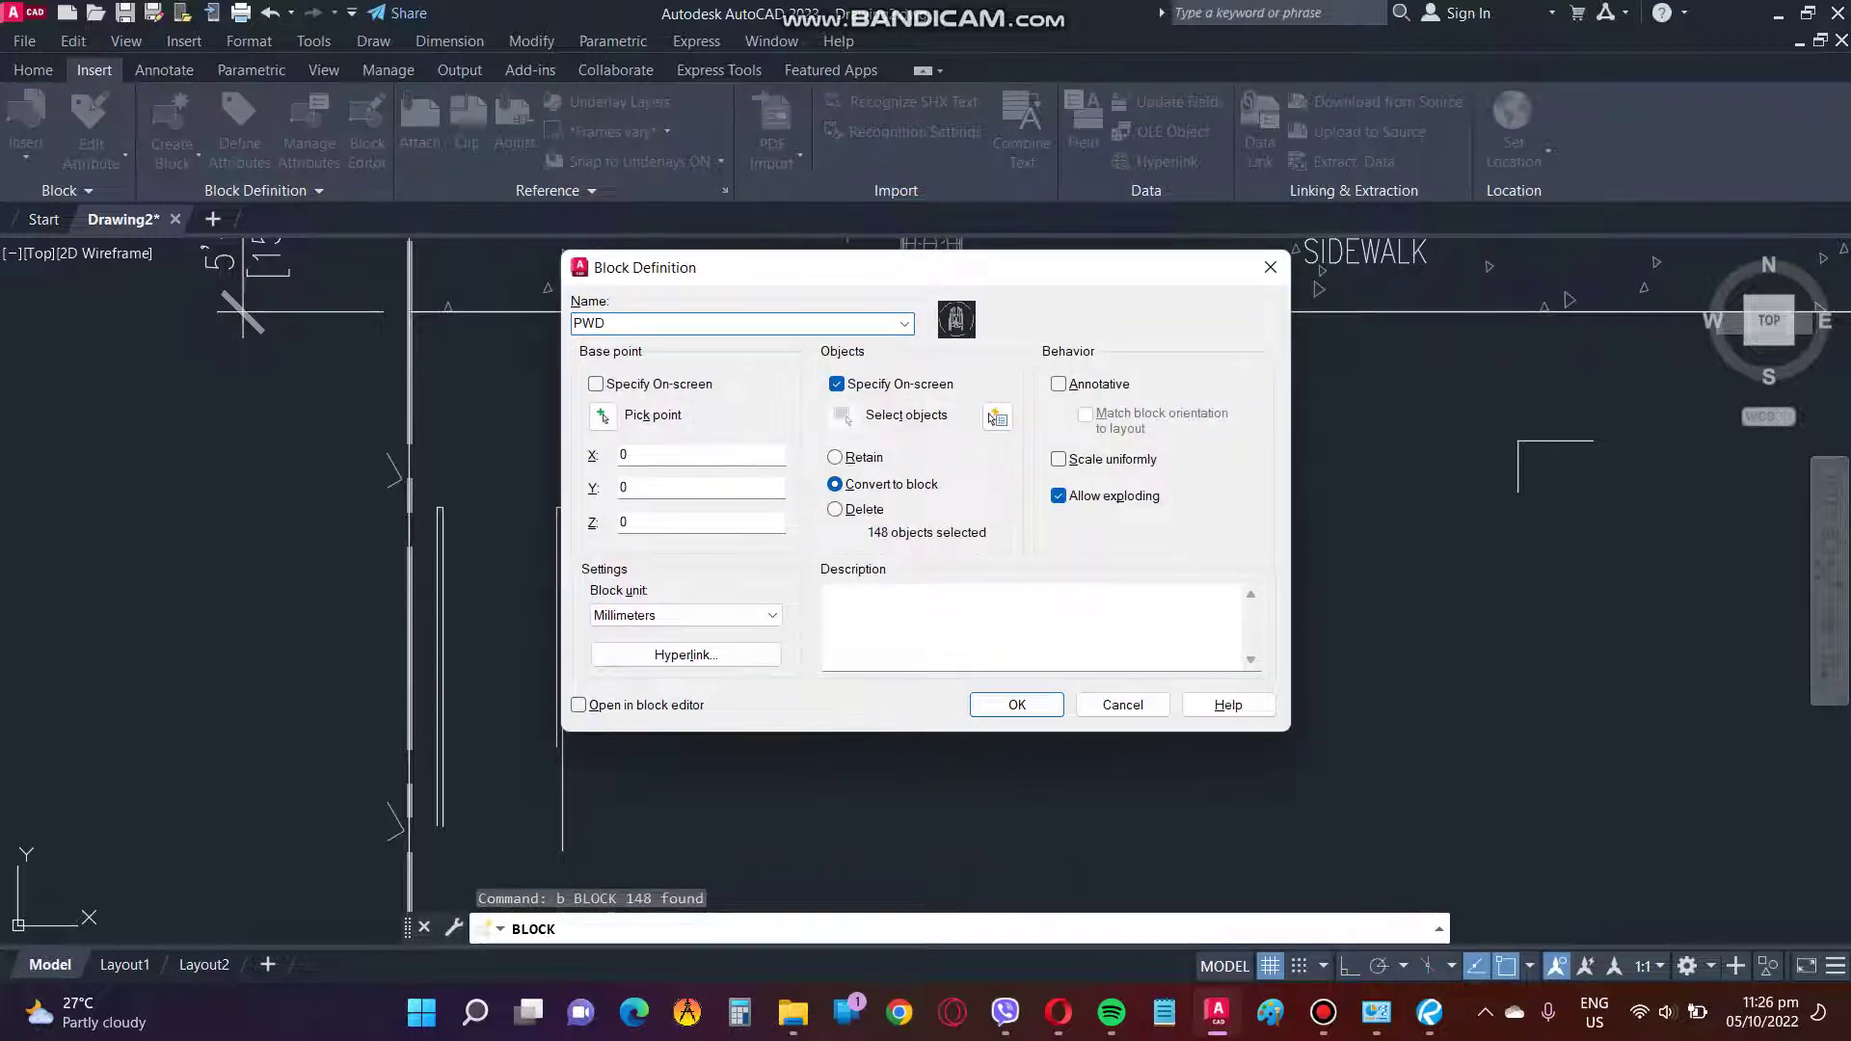
Window-select all 148 wheelchair pieces as the block's objects, then cancel the leftover prompt.
left_click(995, 417)
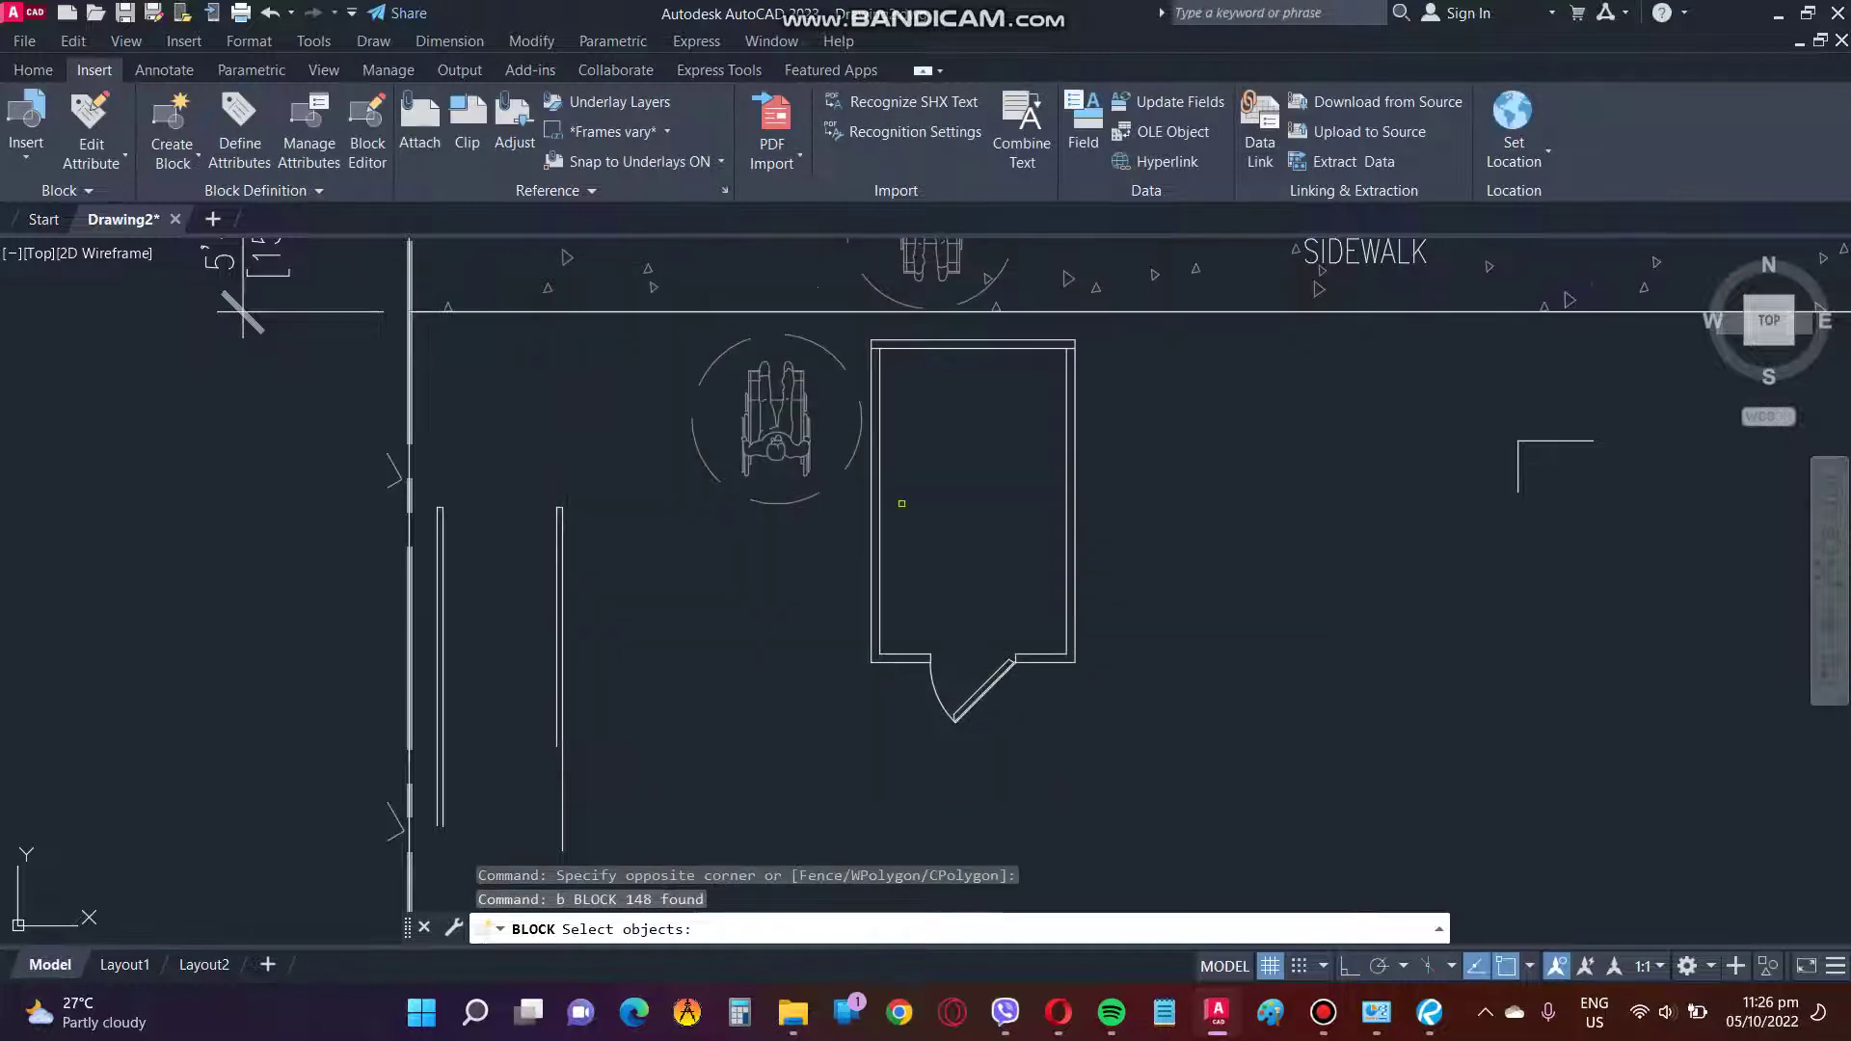
left_click_drag(834, 541, 723, 369)
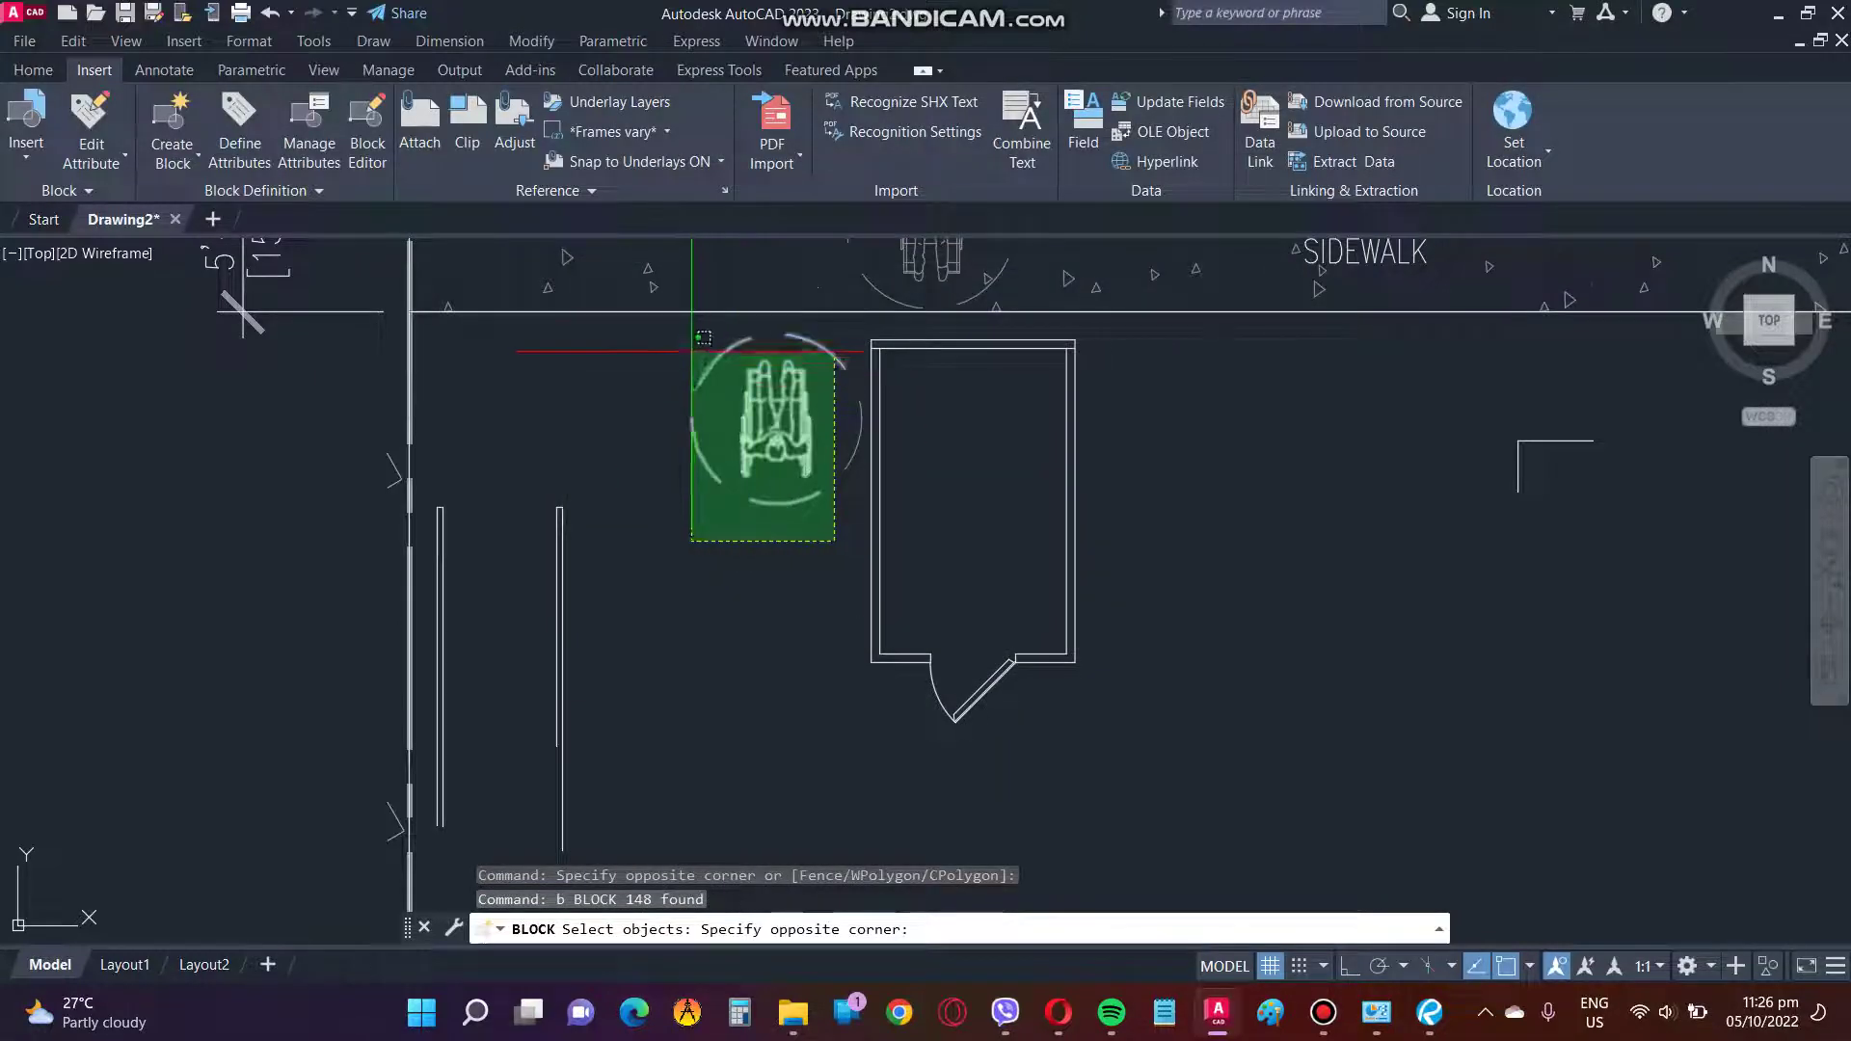
left_click_drag(865, 483, 823, 441)
key("Return")
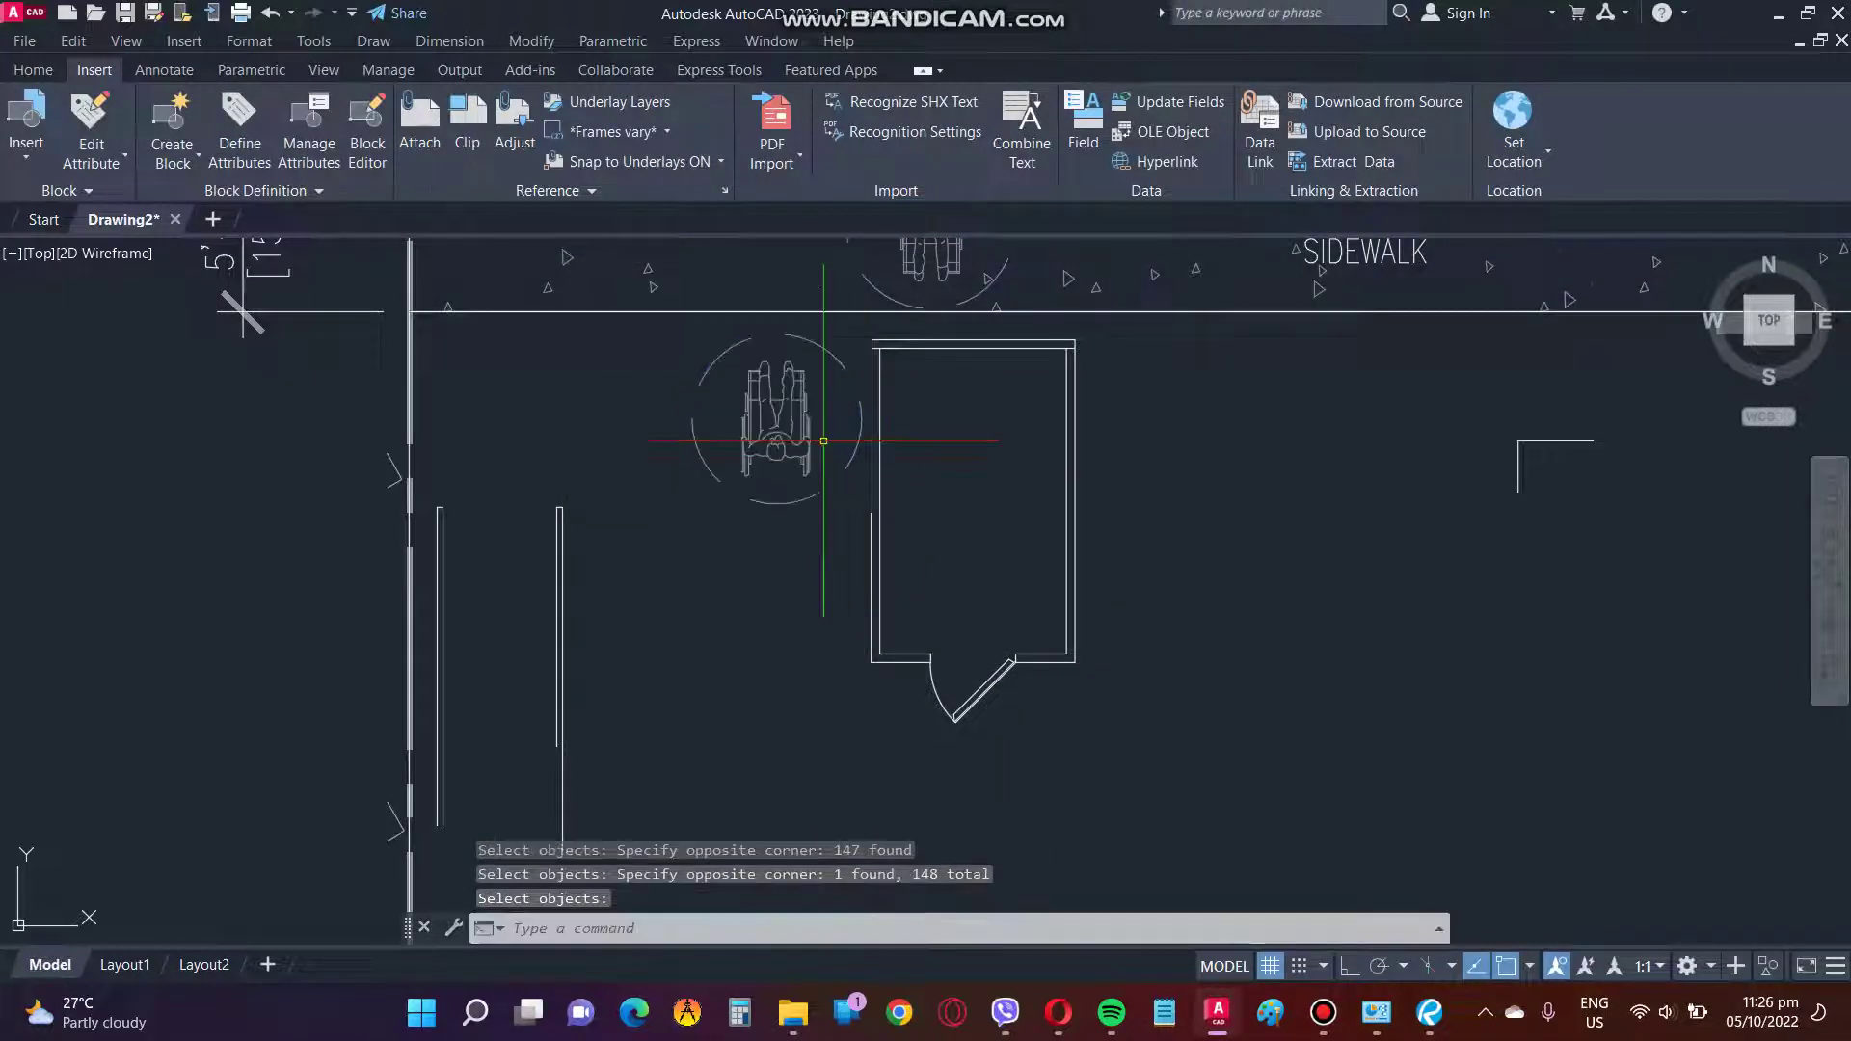
key("Escape")
key("Escape")
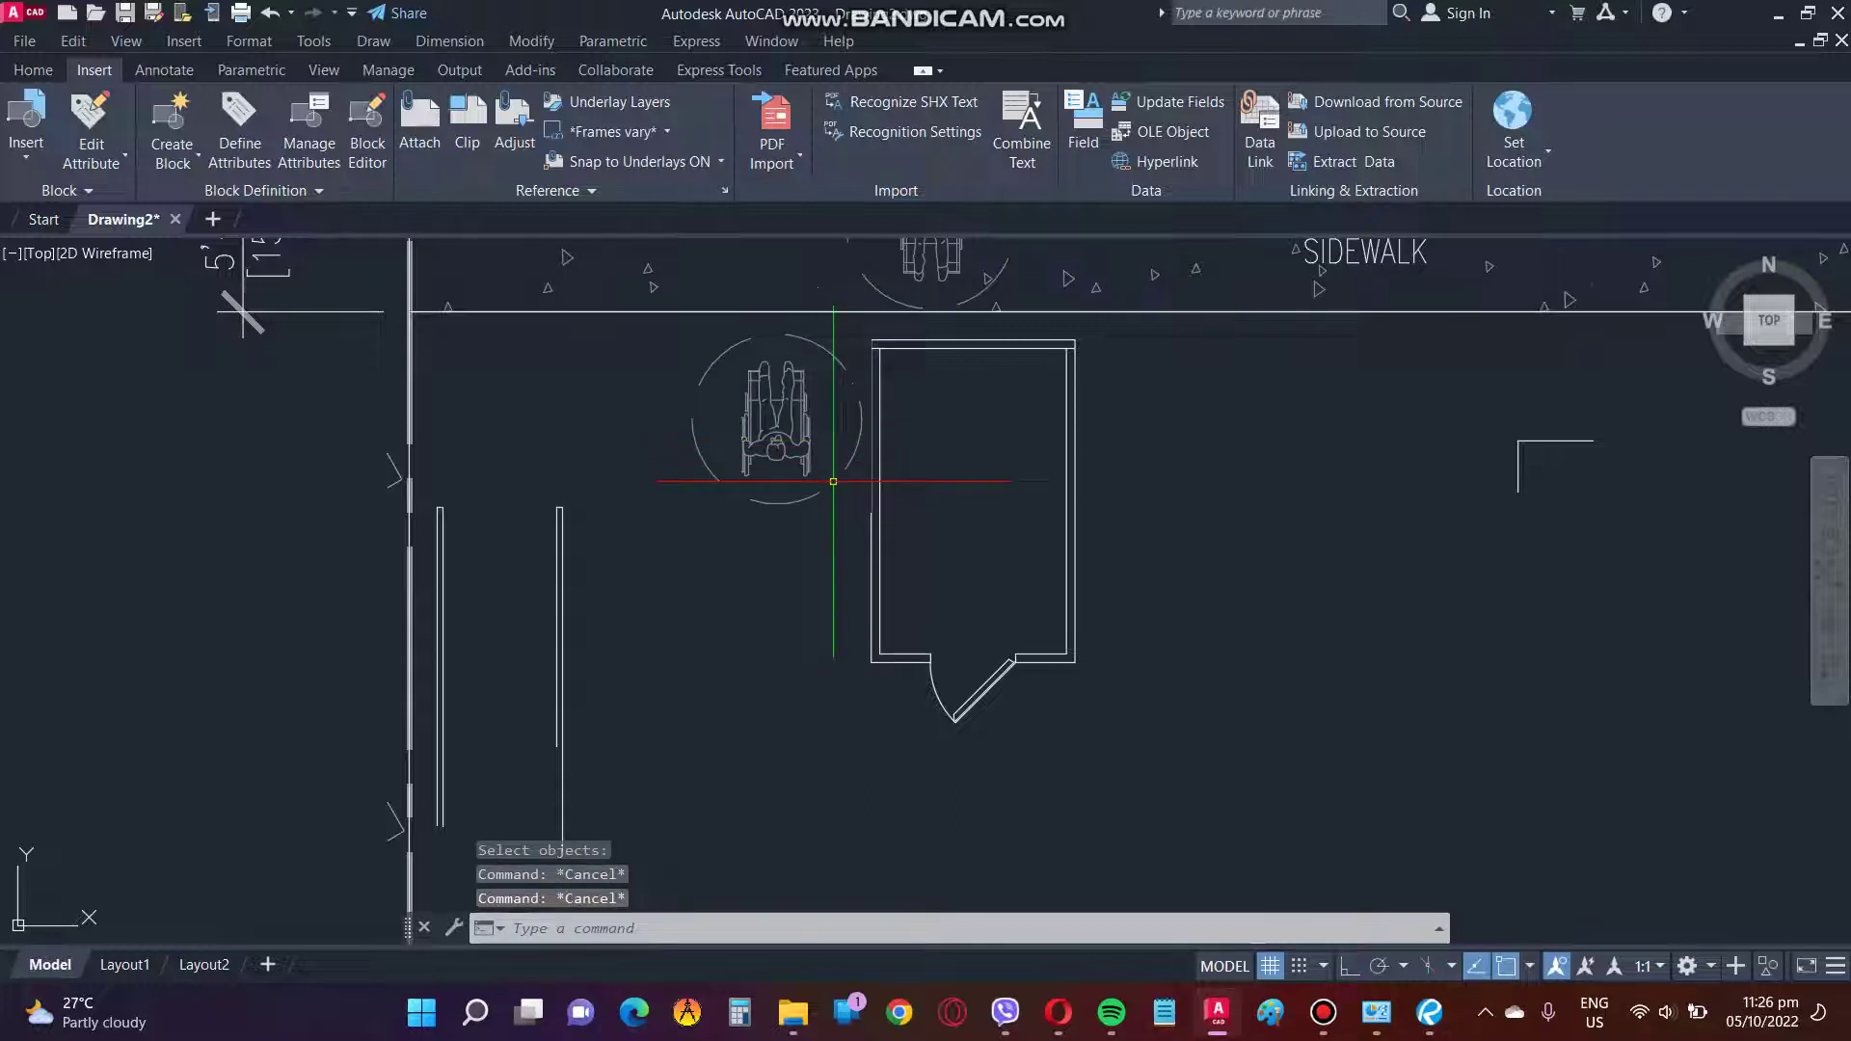
key("Escape")
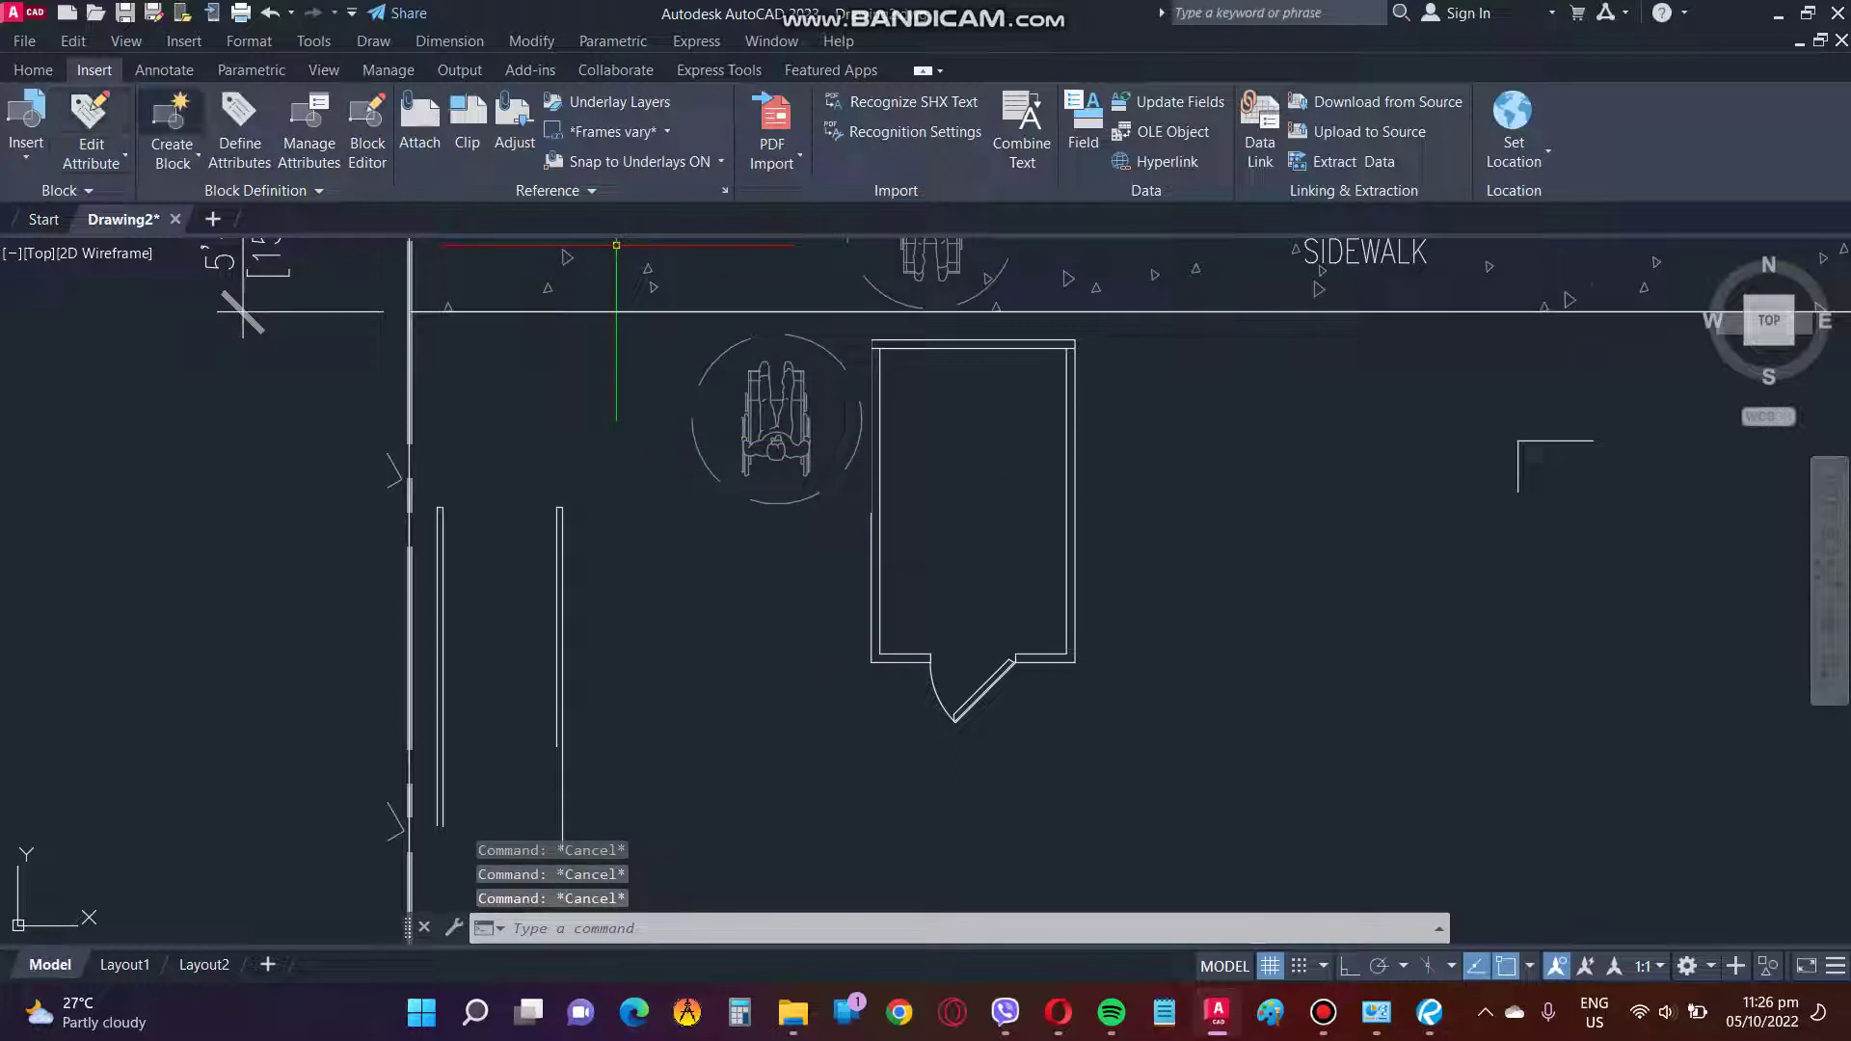
left_click(26, 121)
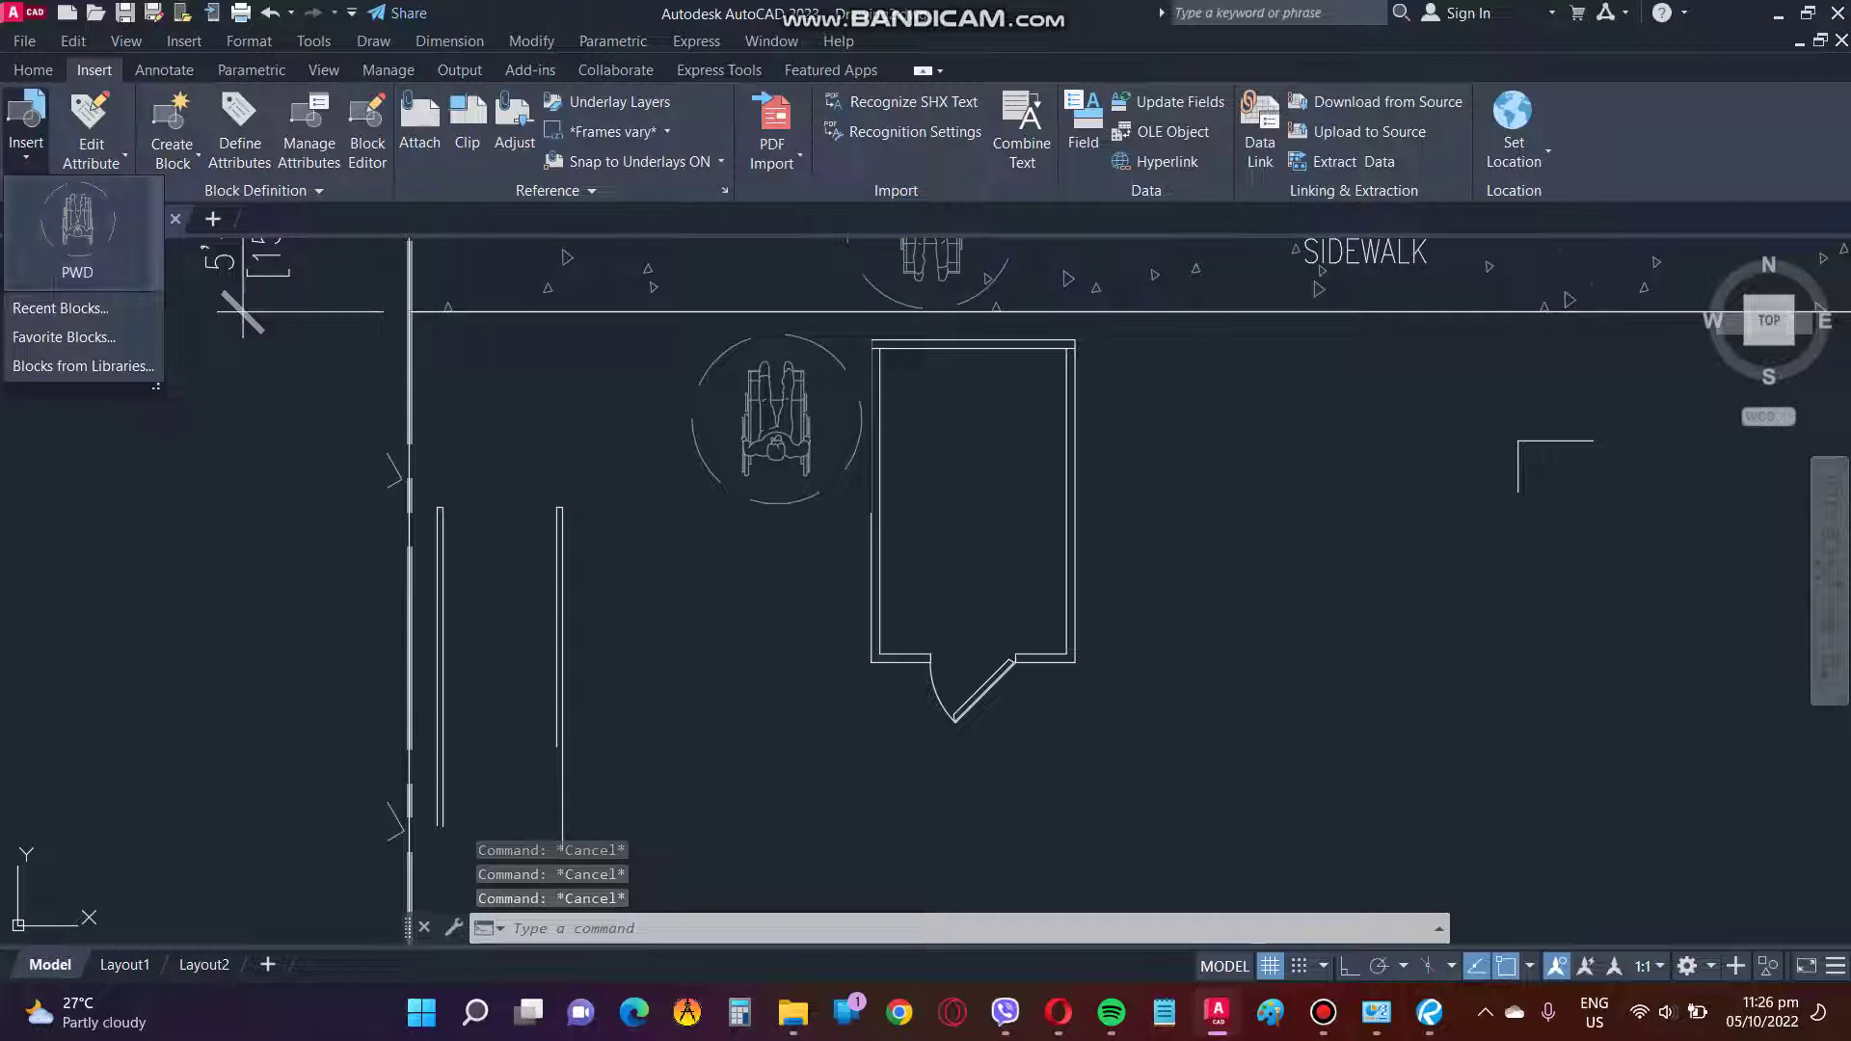
left_click(87, 255)
left_click(1161, 445)
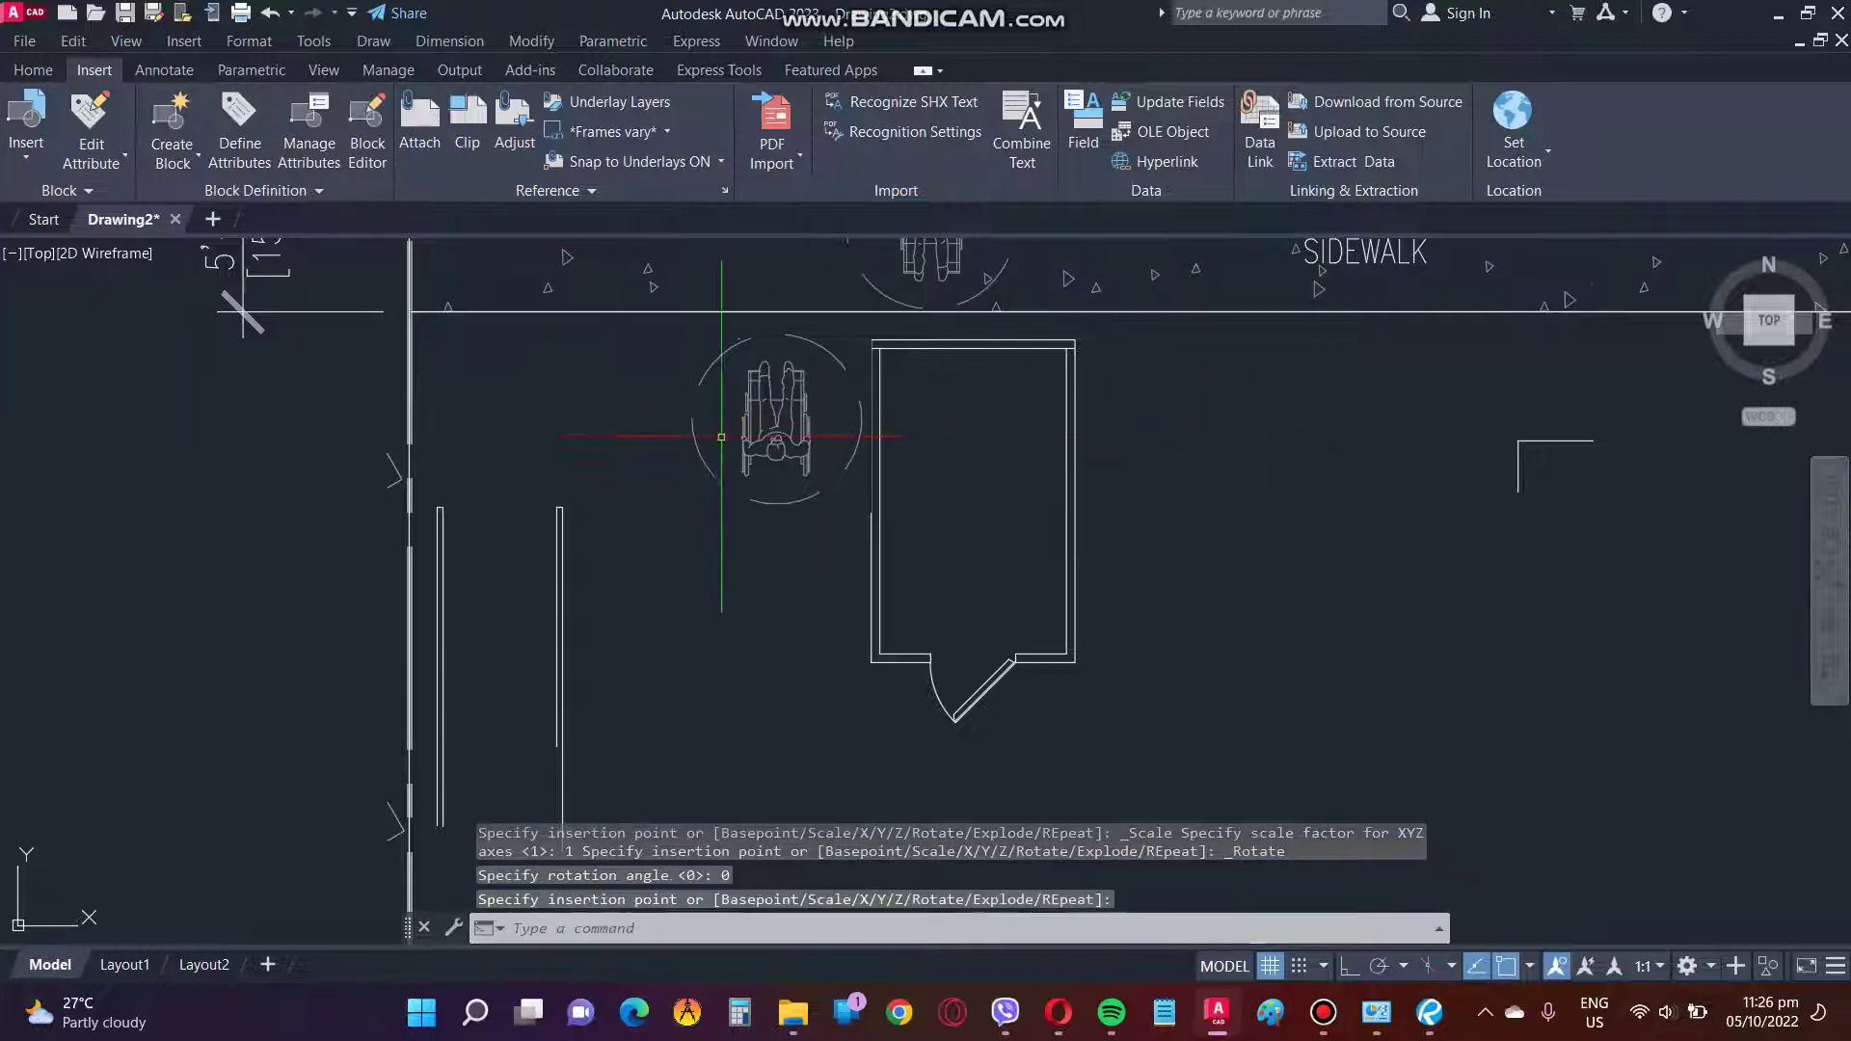
left_click(26, 121)
left_click(77, 256)
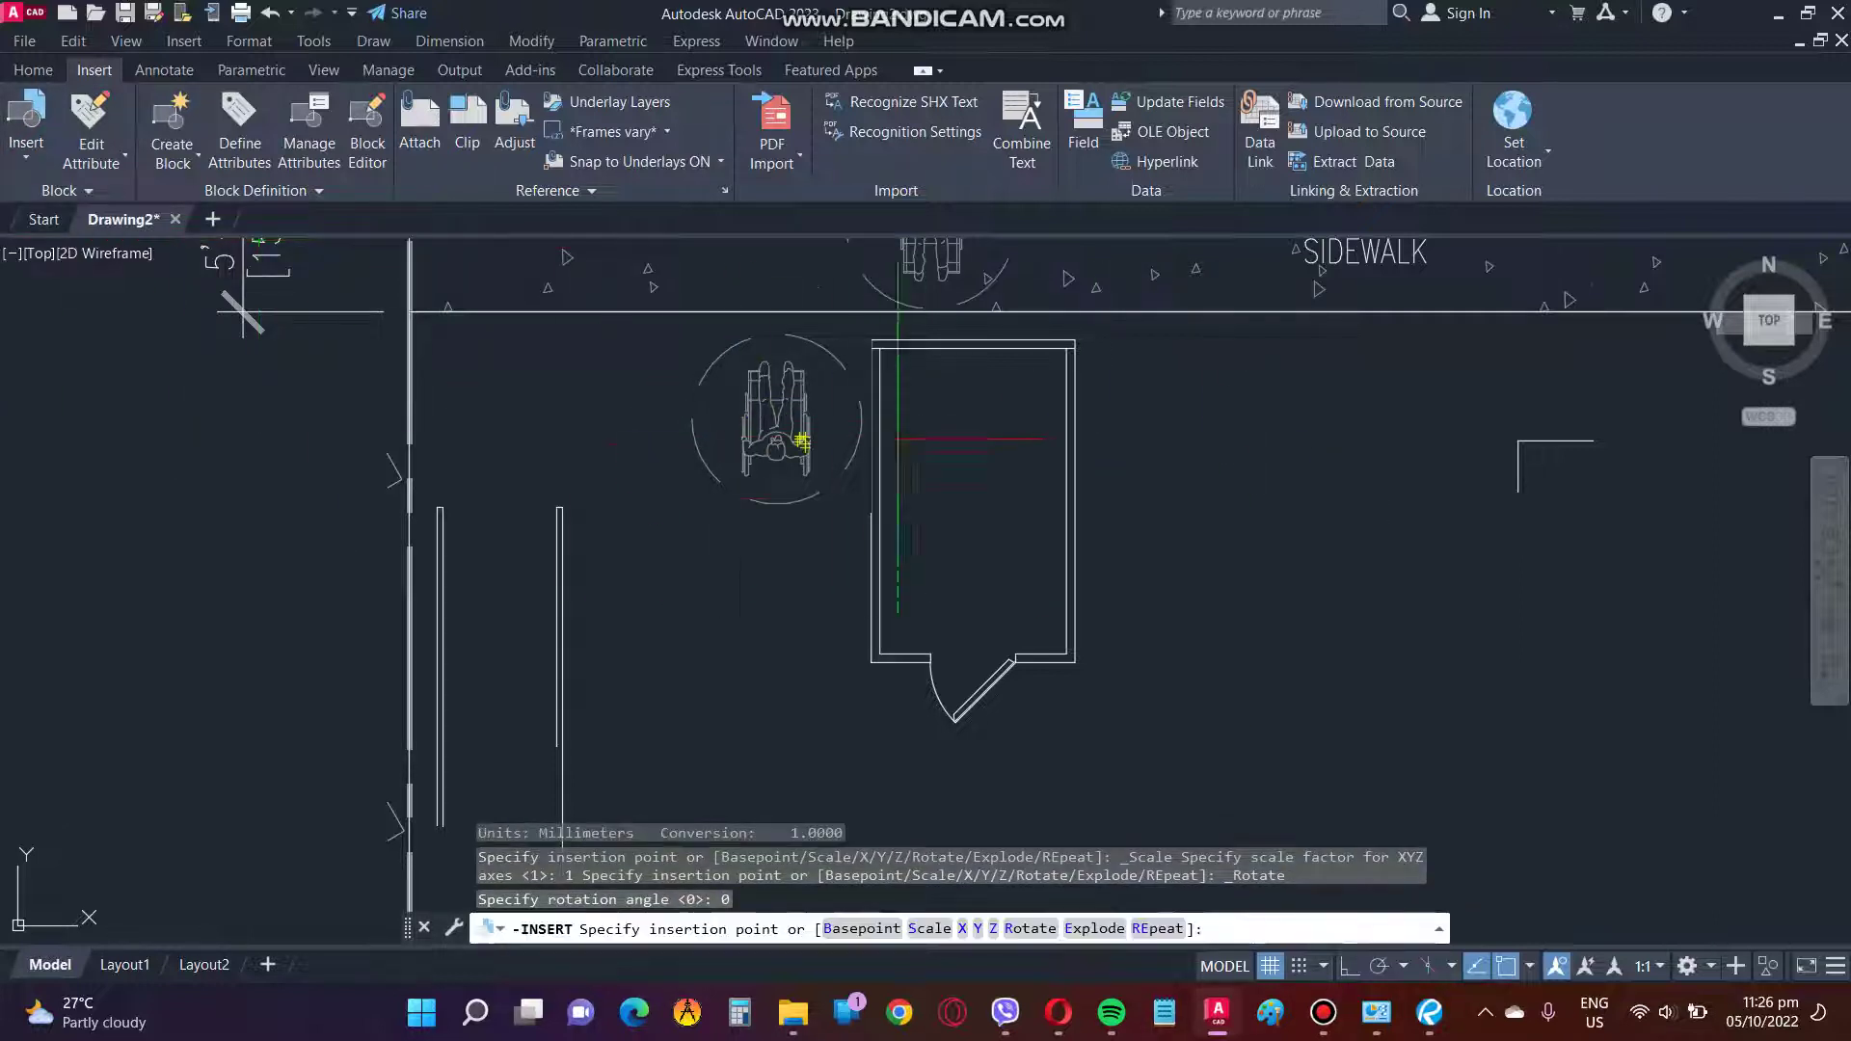
key("Escape")
left_click(800, 385)
scroll(1097, 396, "down", 3)
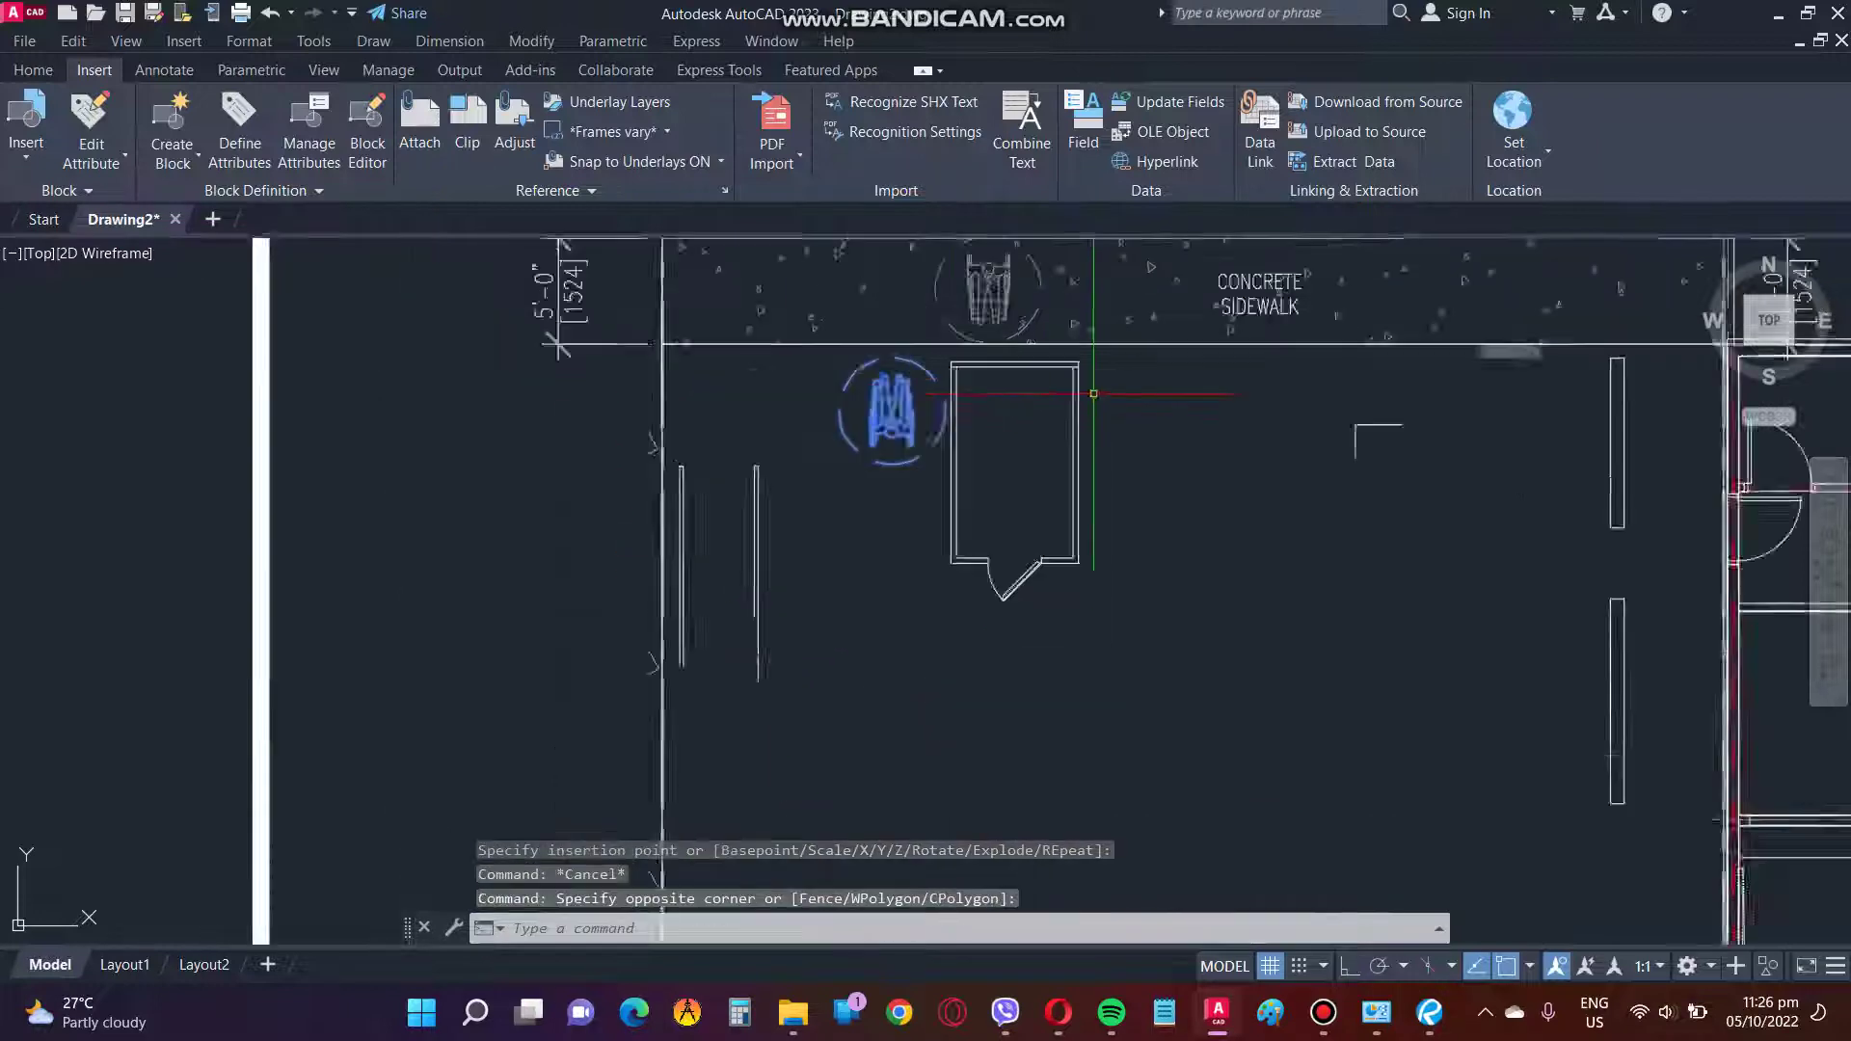
key("Escape")
scroll(1040, 419, "up", 4)
type("c")
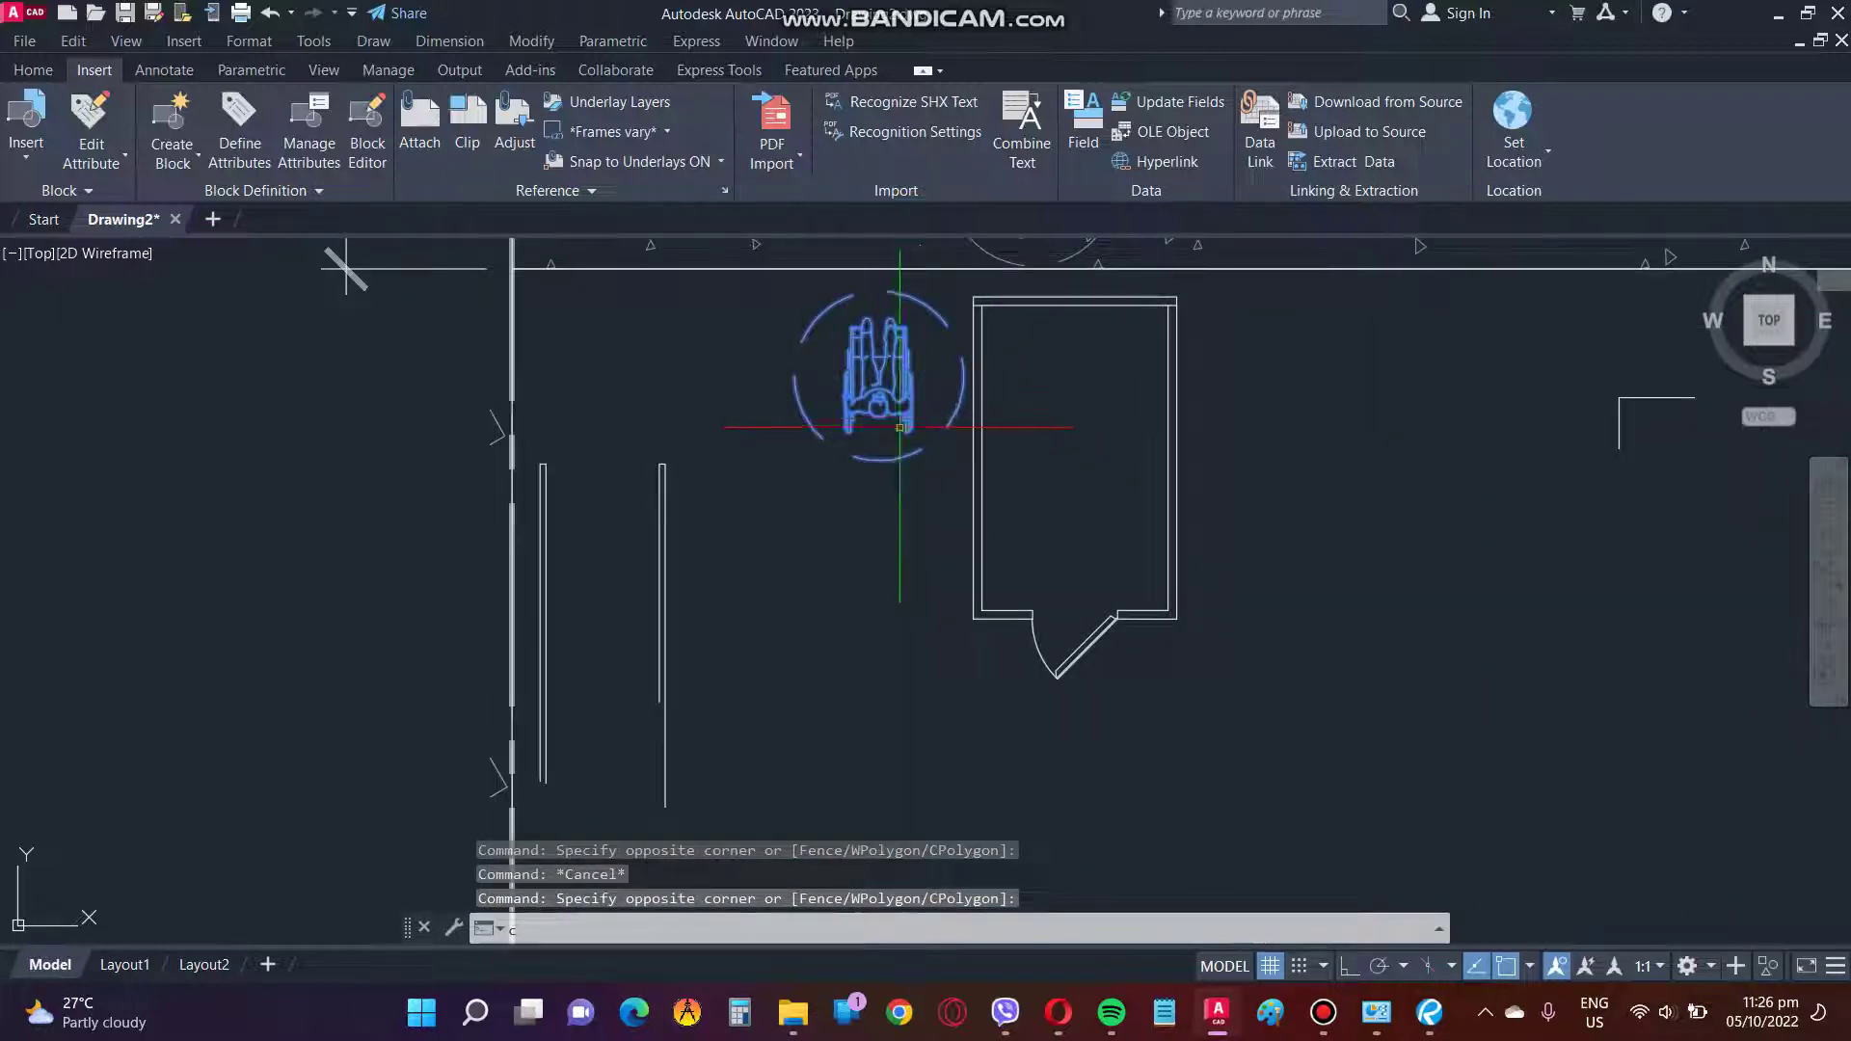
key("Return")
left_click(1253, 380)
left_click(1273, 525)
key("Escape")
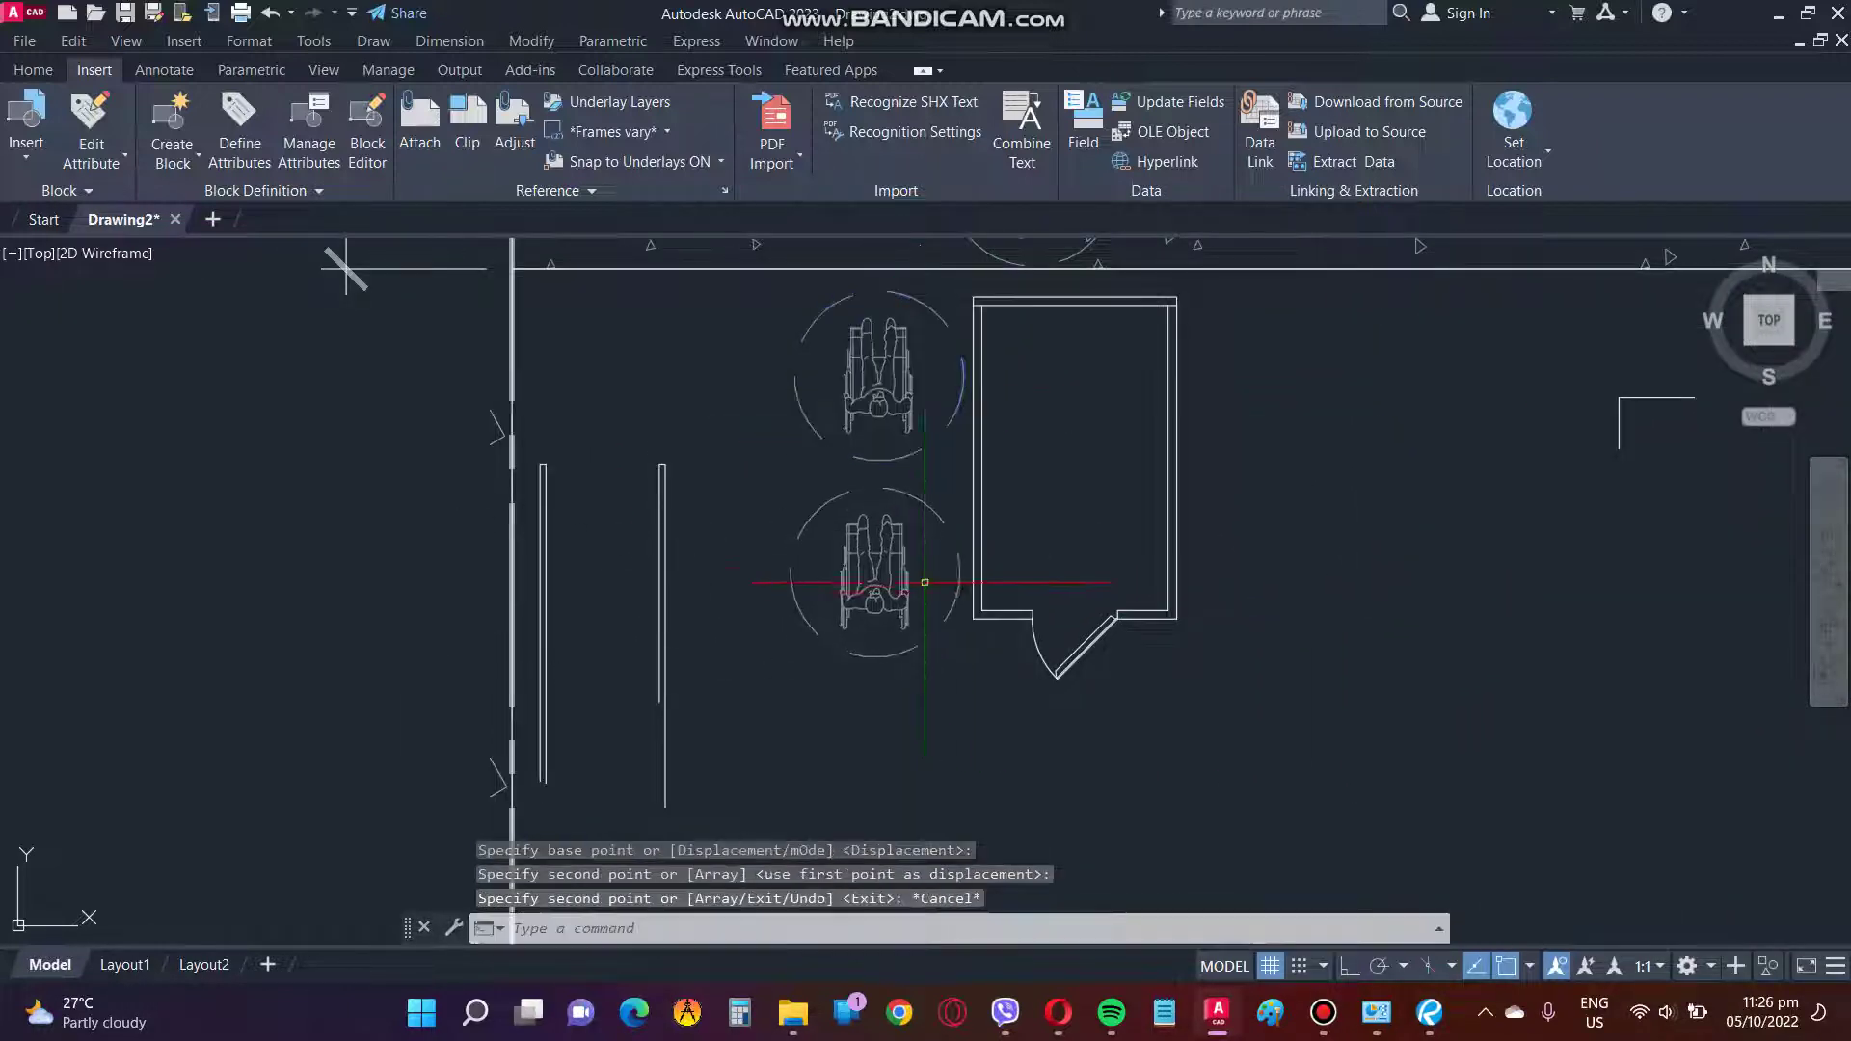
left_click(911, 578)
key("Escape")
left_click(877, 569)
type("e")
key("Return")
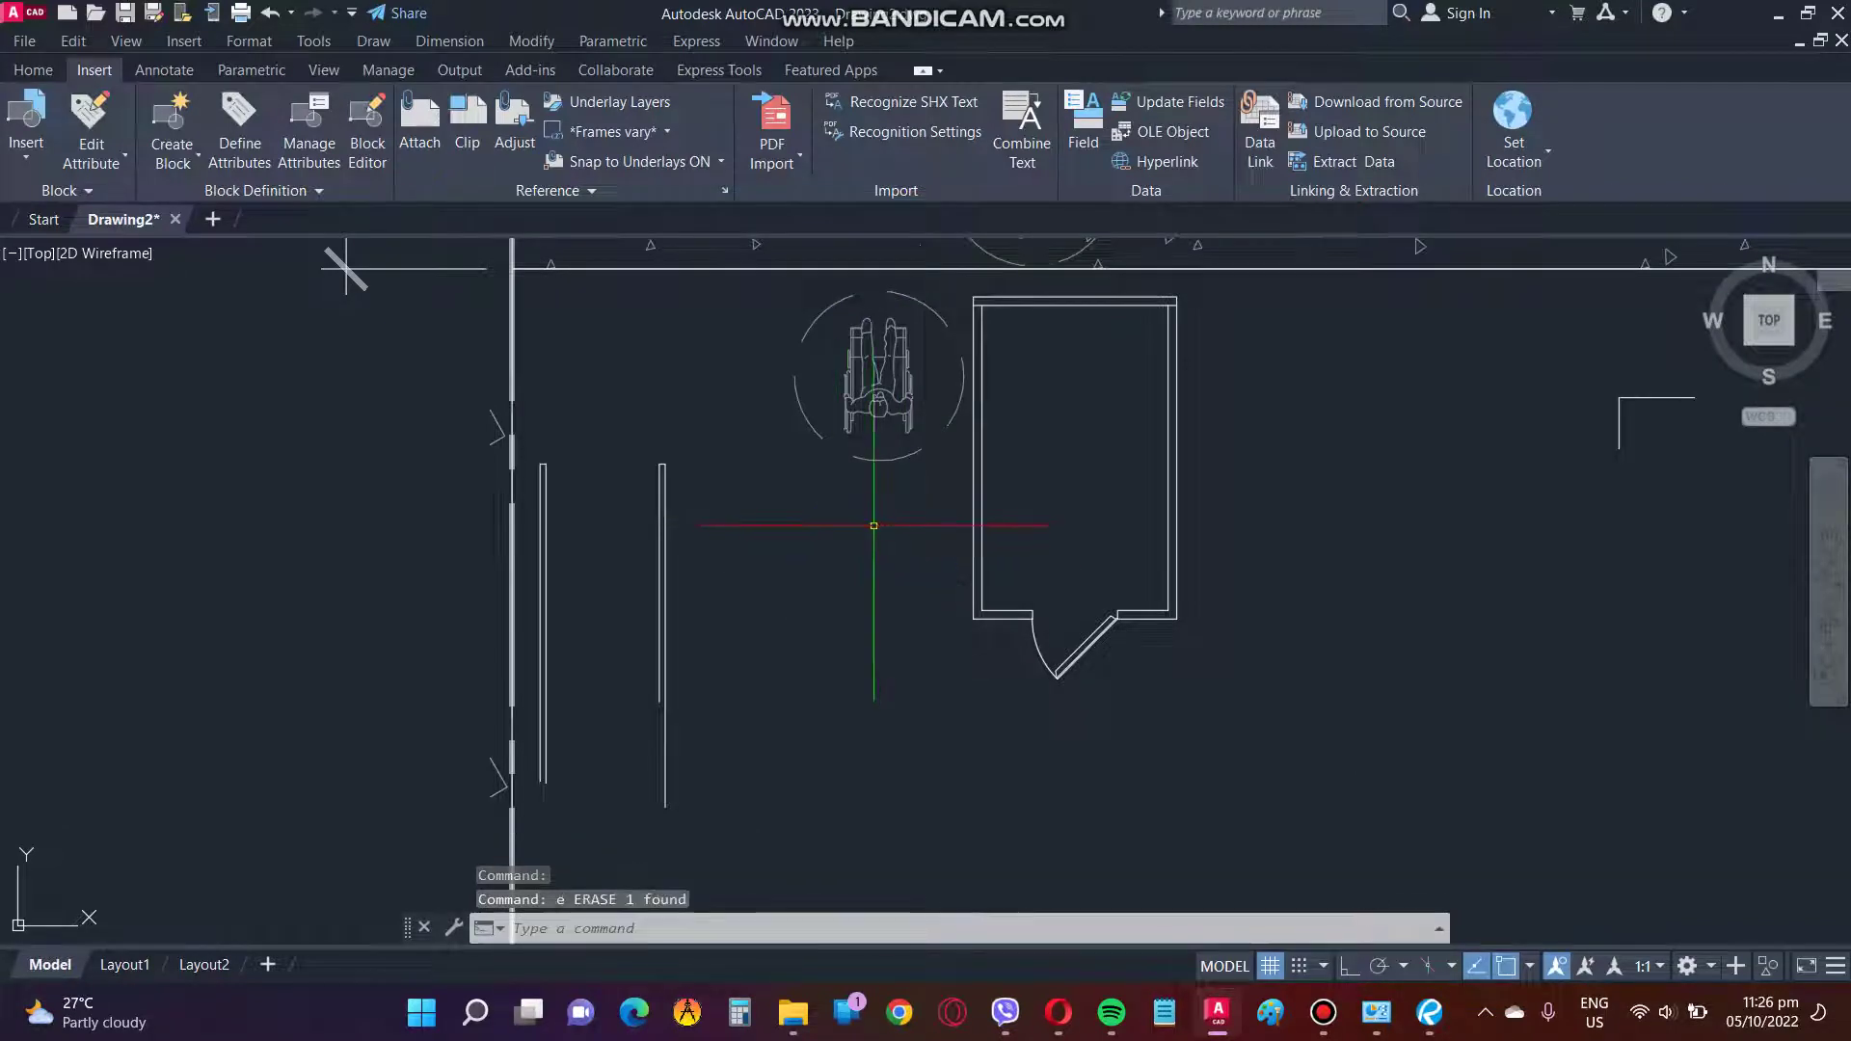
scroll(873, 525, "down", 3)
key("Escape")
key("Escape")
key("Escape")
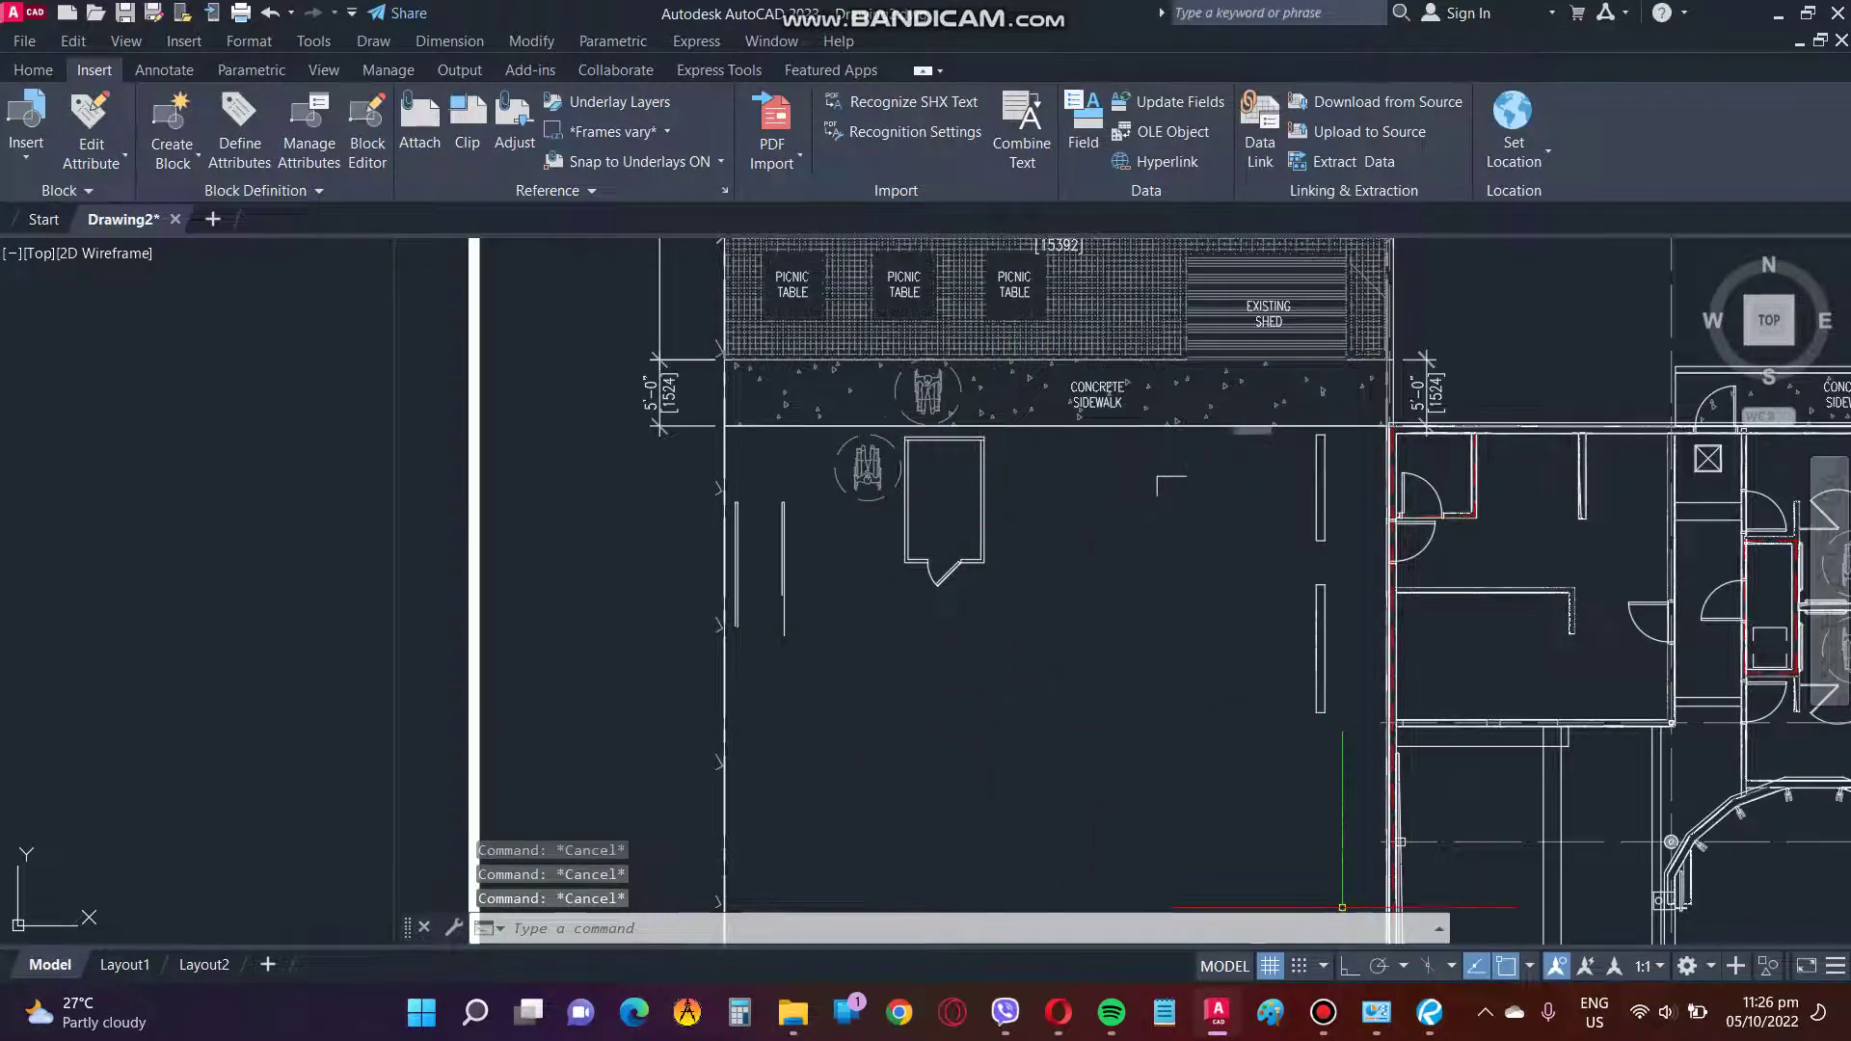